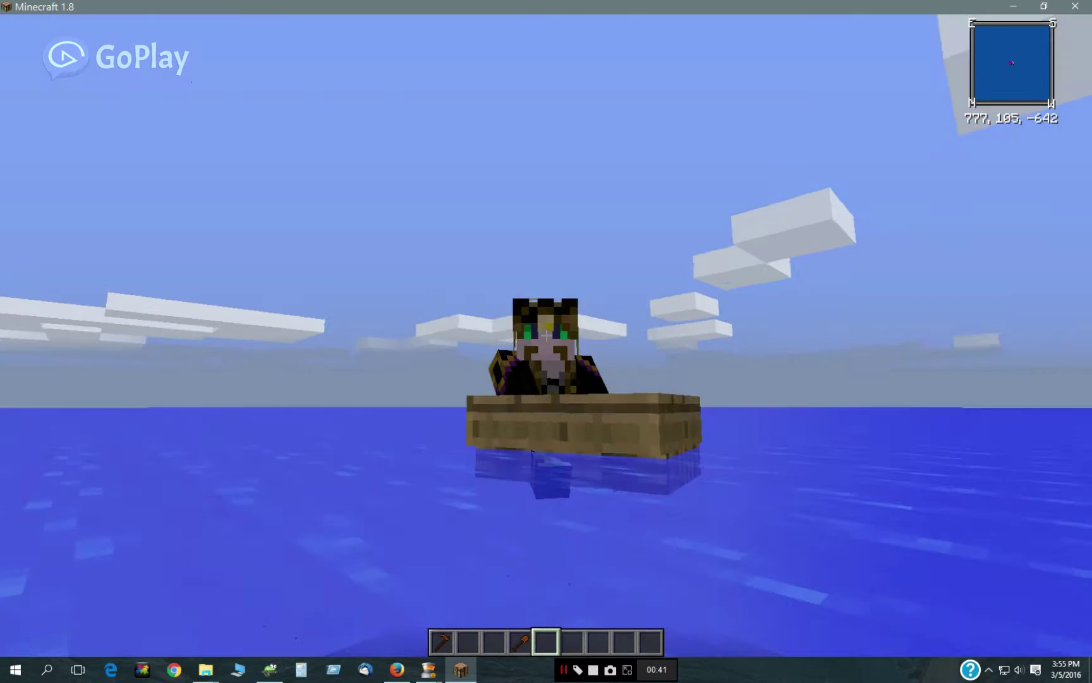
Switch to first-person view and row the boat across the water to the side of the large ship
{"action": "key", "text": "F5"}
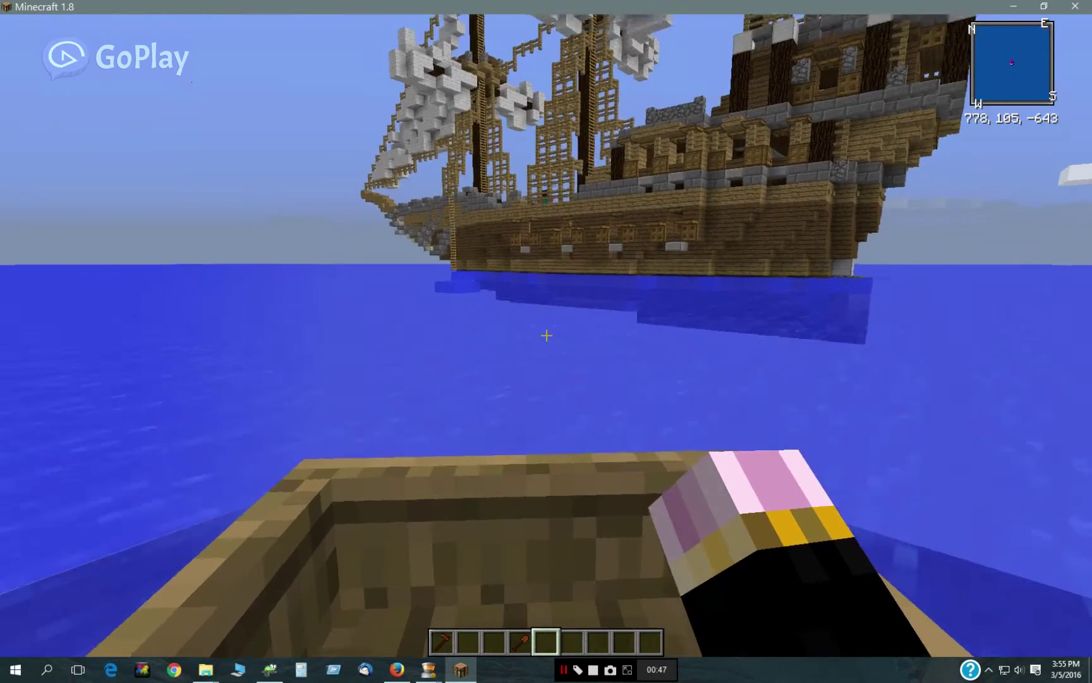
{"action": "key", "text": "w"}
{"action": "key", "text": "w"}
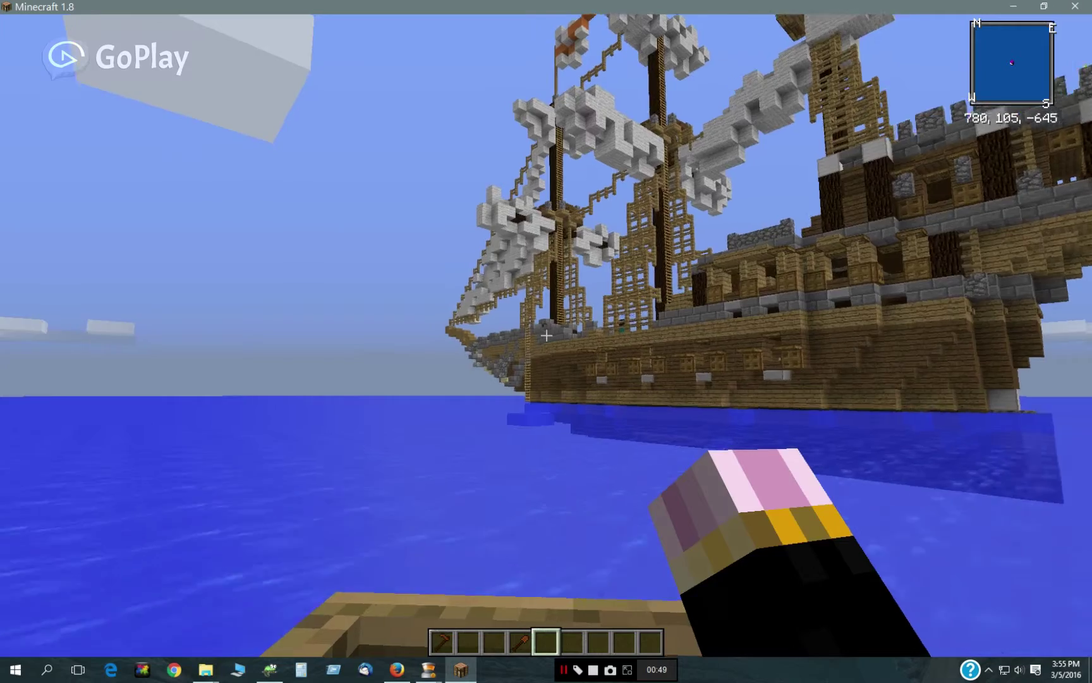
{"action": "key", "text": "w"}
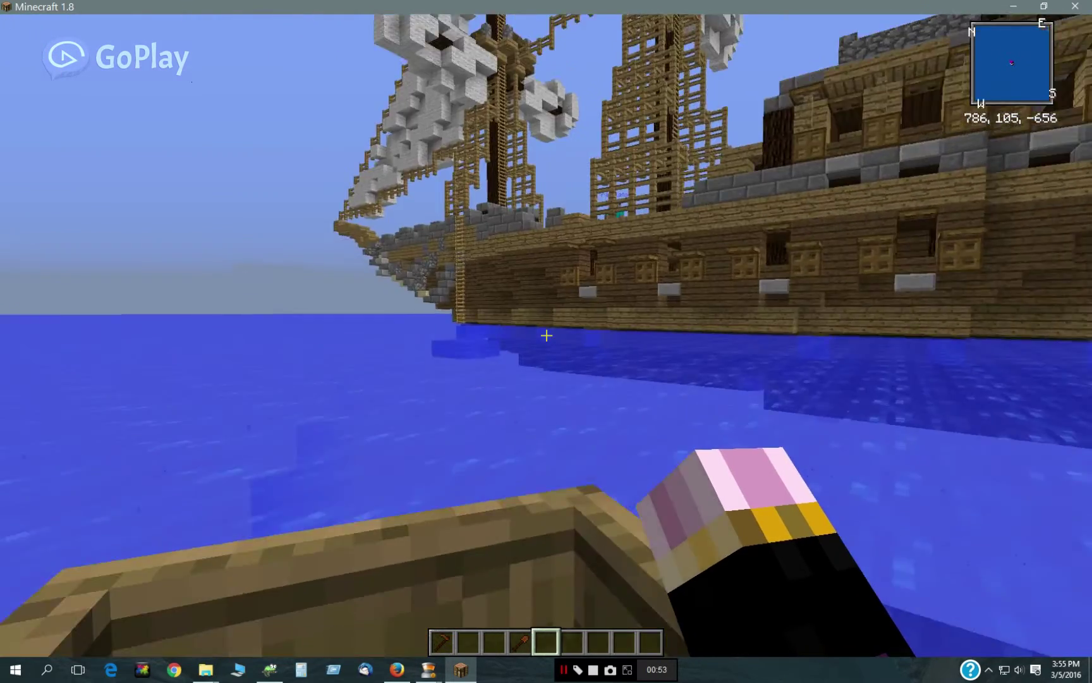
{"action": "key", "text": "w"}
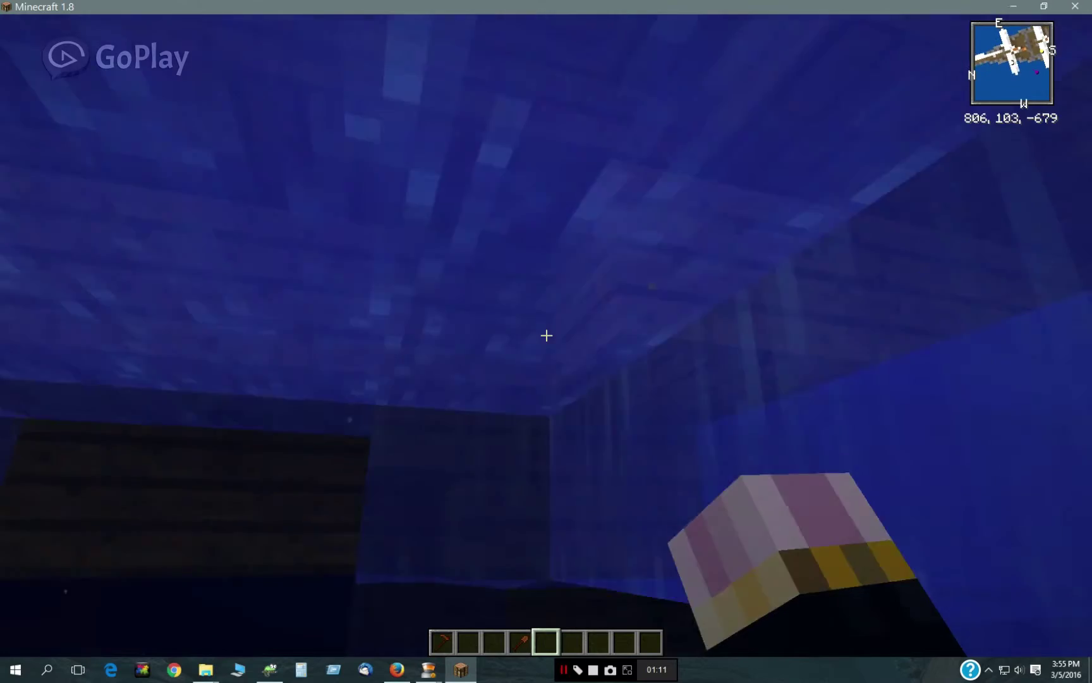
Surface, climb the ladder on the ship's hull and walk across the deck to the Translator character
{"action": "key", "text": "space"}
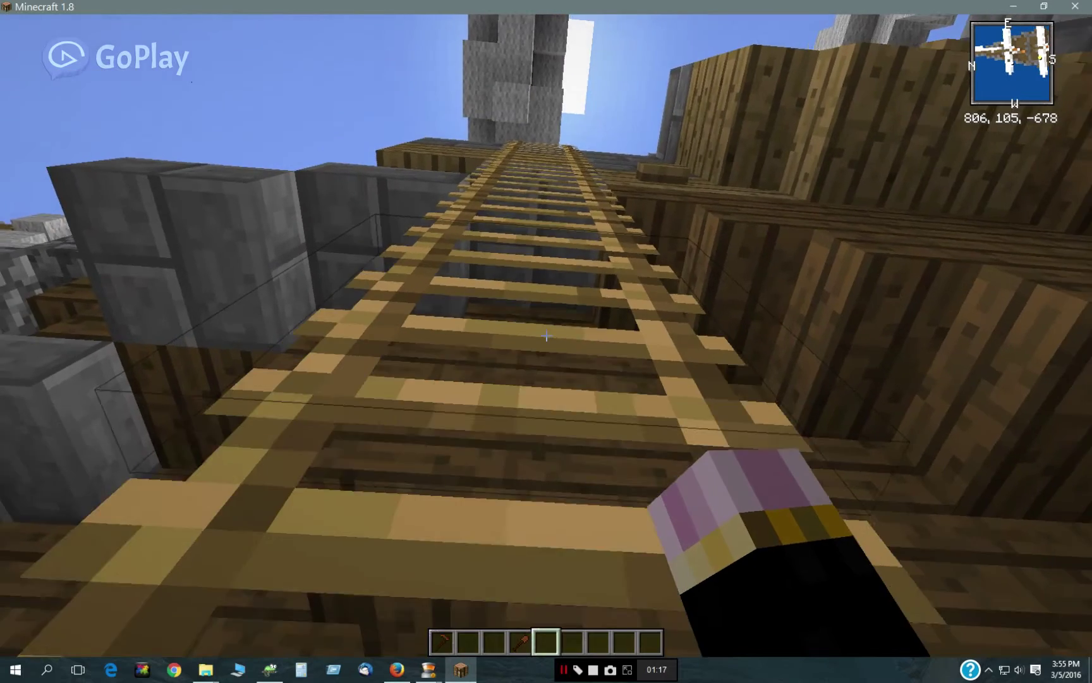
{"action": "key", "text": "w"}
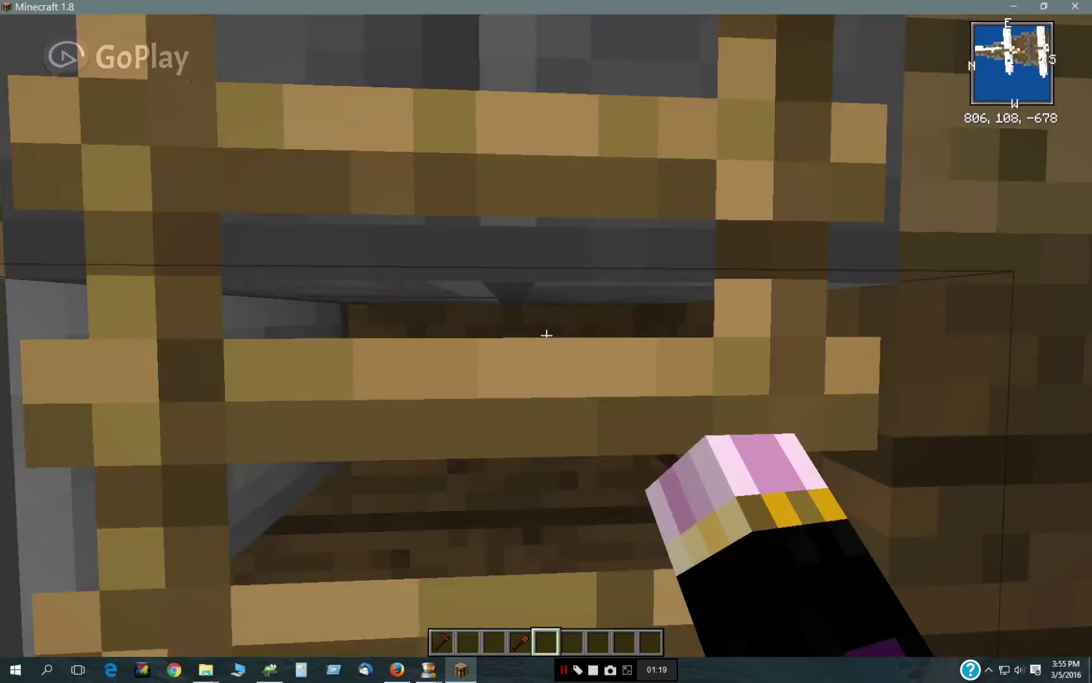
{"action": "key", "text": "w"}
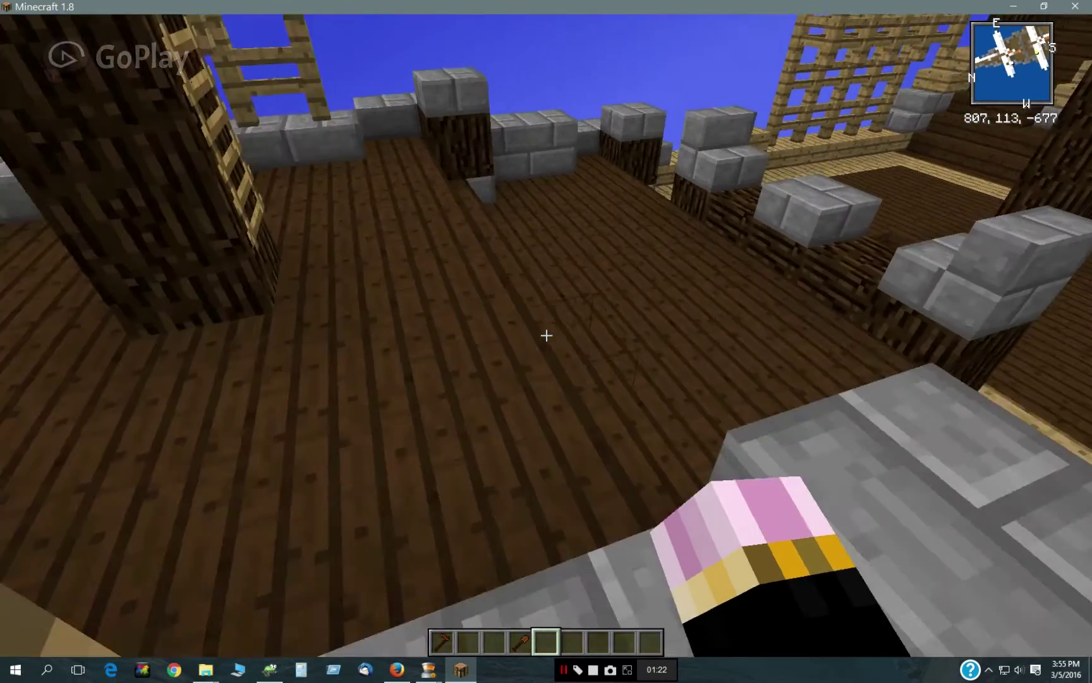
{"action": "mouse_move", "coordinate": [547, 336]}
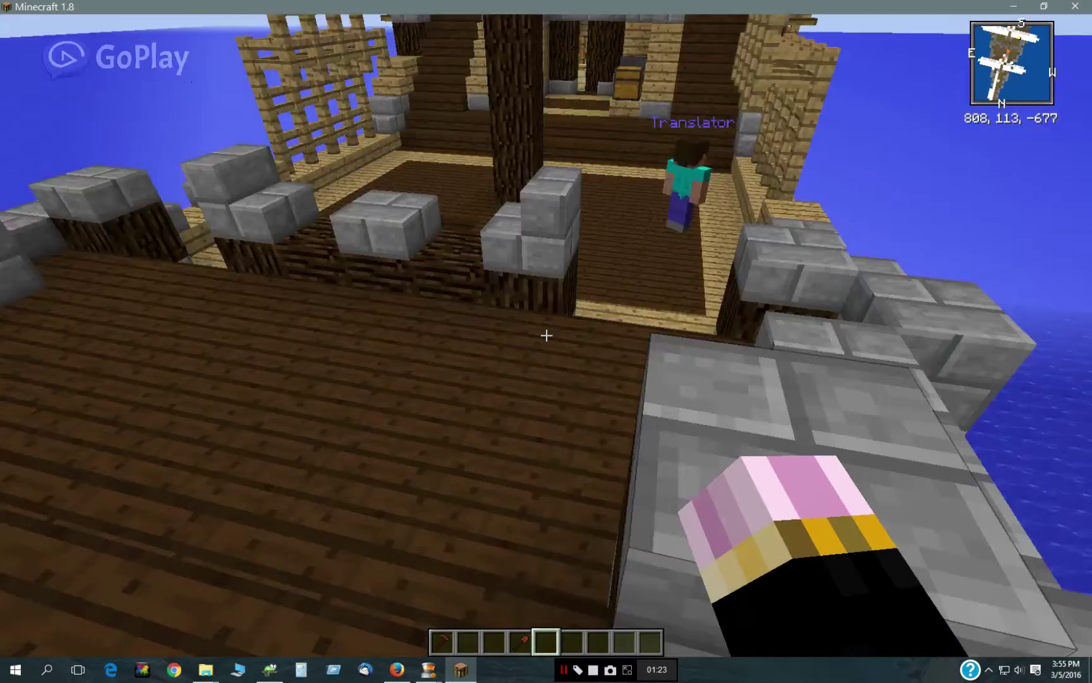
{"action": "key", "text": "w"}
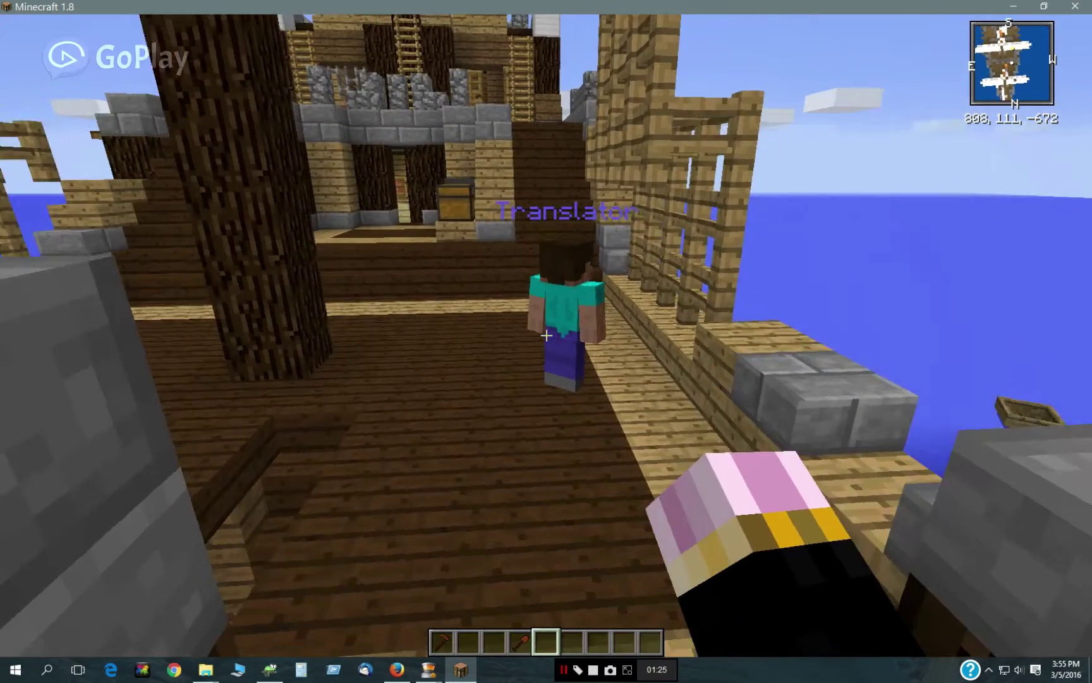
{"action": "key", "text": "w"}
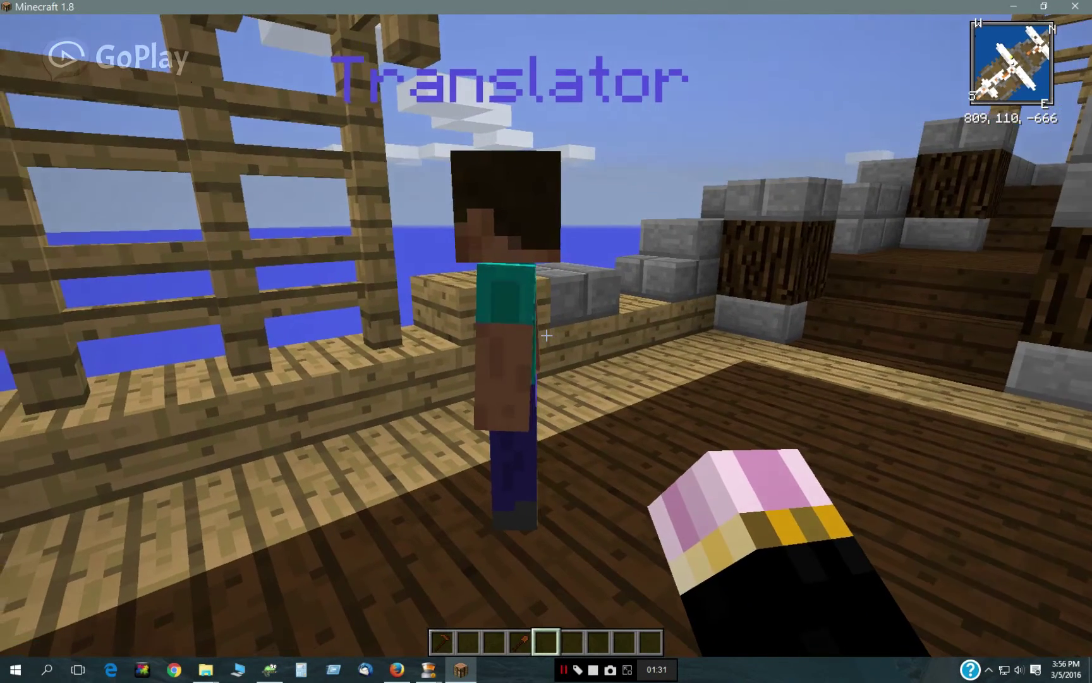
Talk to the Translator with an empty hand, ask "Wer bist du?", go back and end with "Auf Wiedersehen"
{"action": "right_click", "coordinate": [546, 335]}
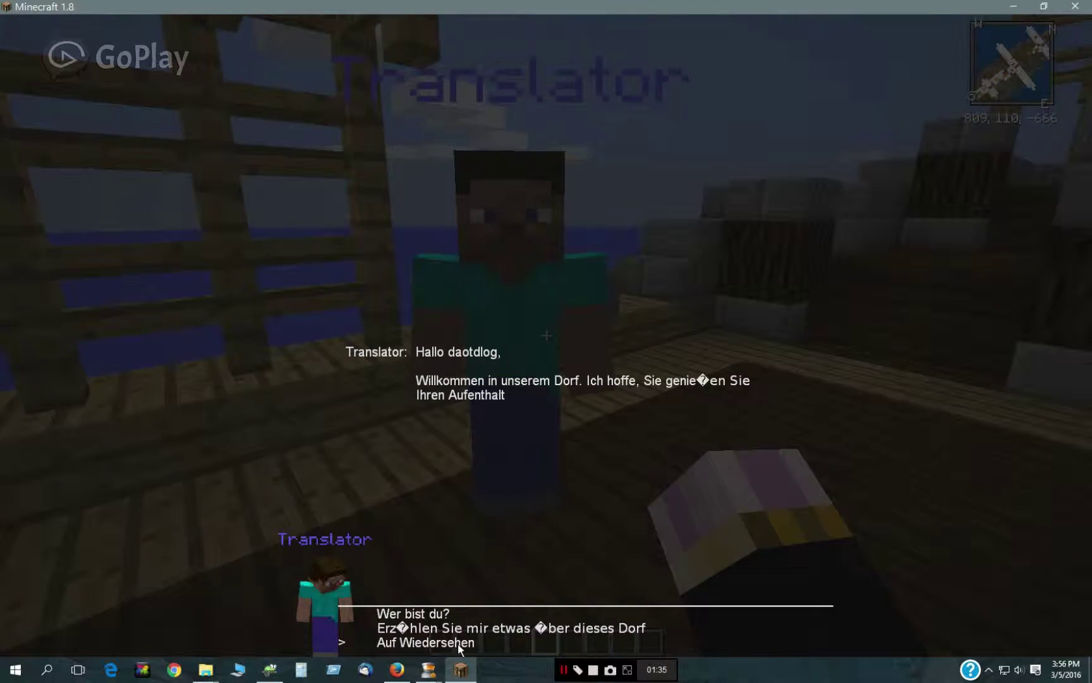
{"action": "left_click", "coordinate": [458, 644]}
{"action": "right_click", "coordinate": [546, 335]}
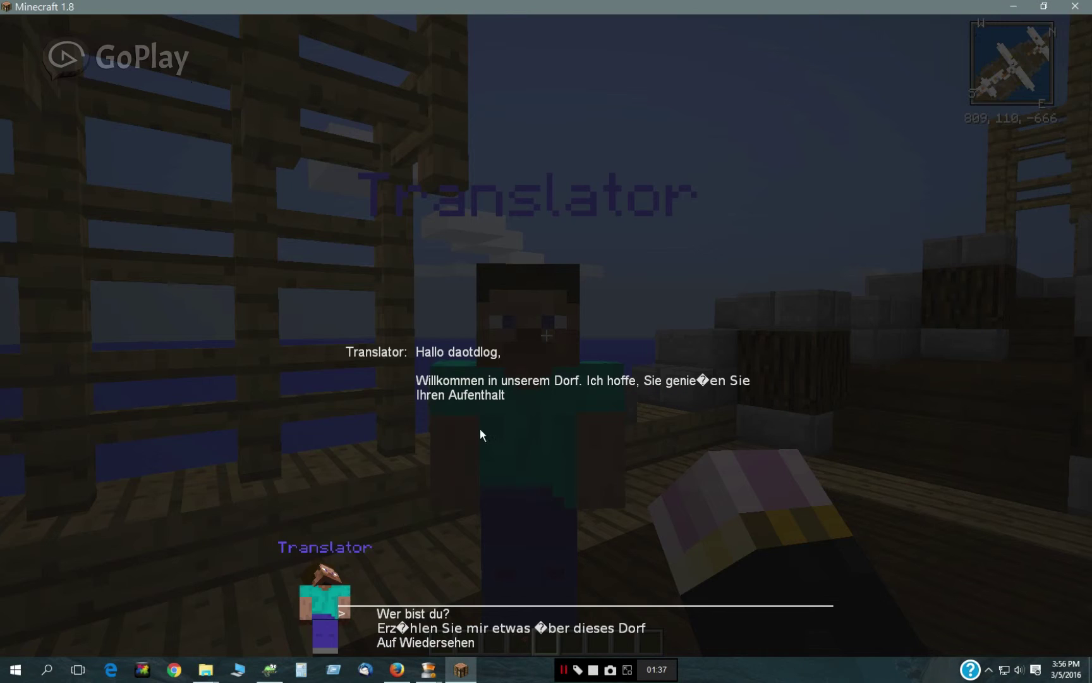
{"action": "left_click", "coordinate": [385, 614]}
{"action": "left_click", "coordinate": [384, 612]}
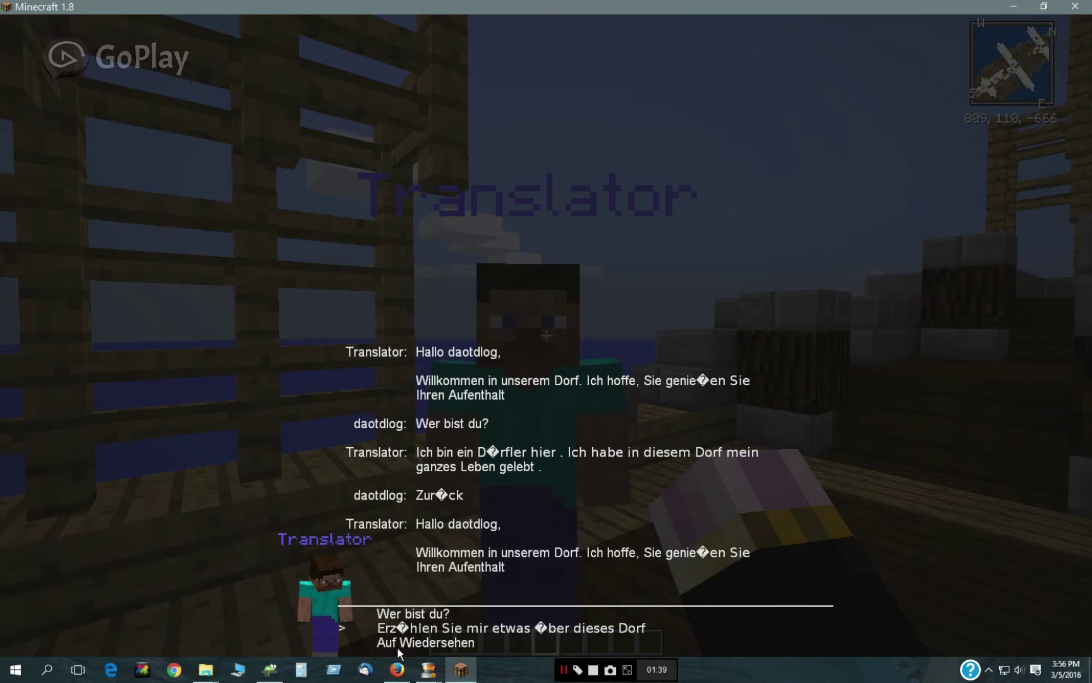
{"action": "left_click", "coordinate": [405, 642]}
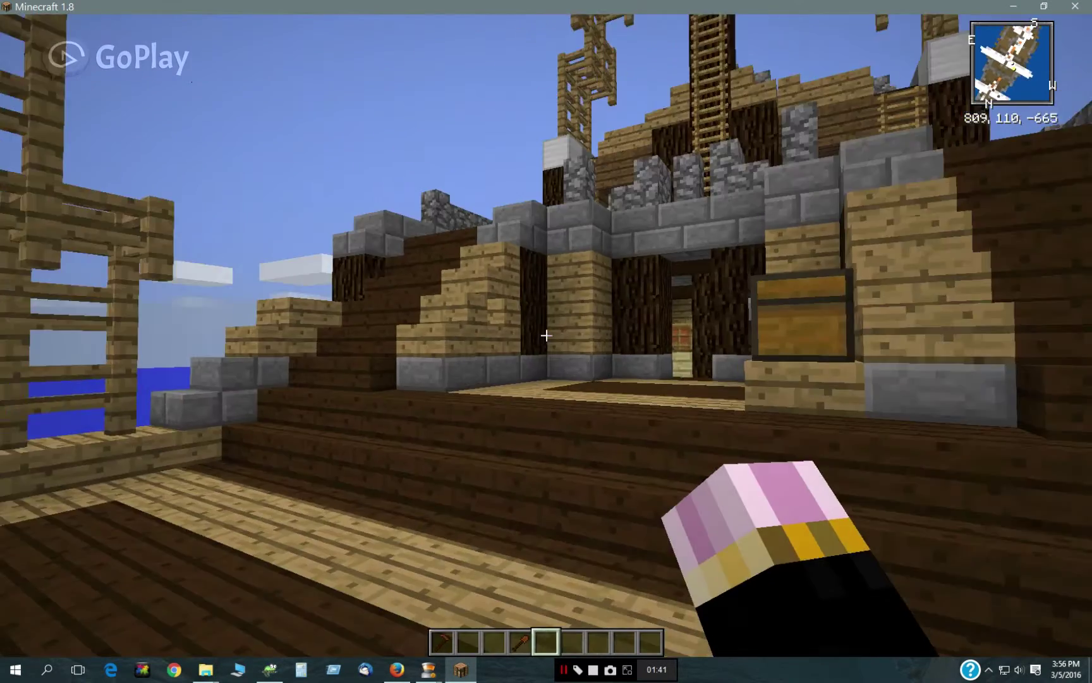
Take the four single green language wool blocks, including German and Dutch, from the chest beside the cabin entrance
{"action": "key", "text": "w"}
{"action": "key", "text": "w"}
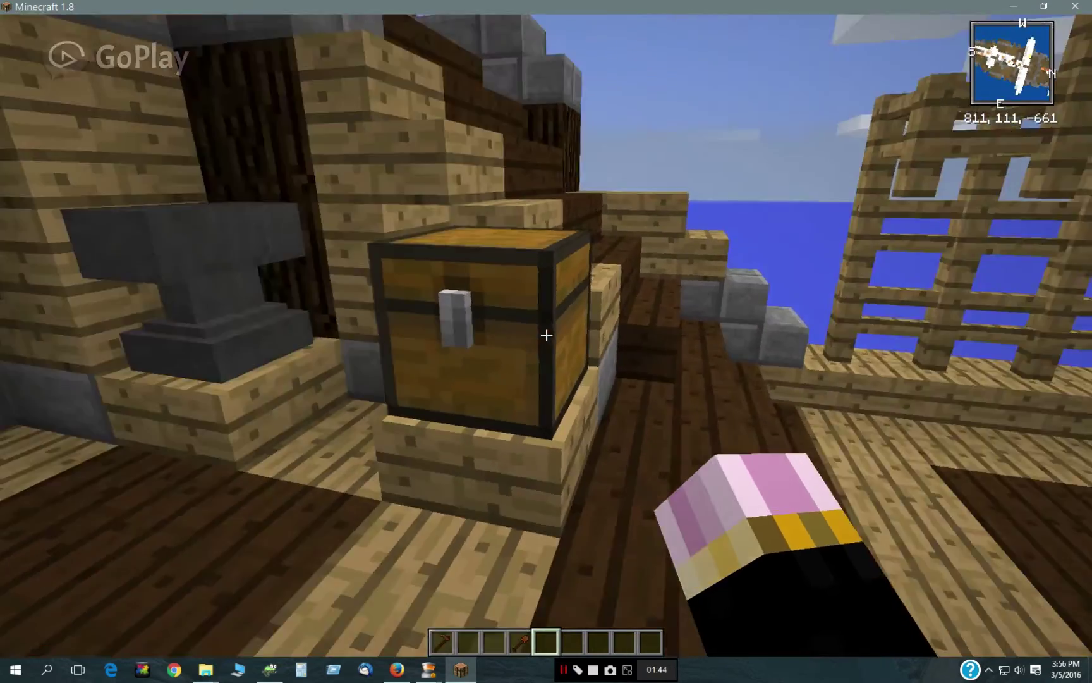
{"action": "right_click", "coordinate": [546, 335]}
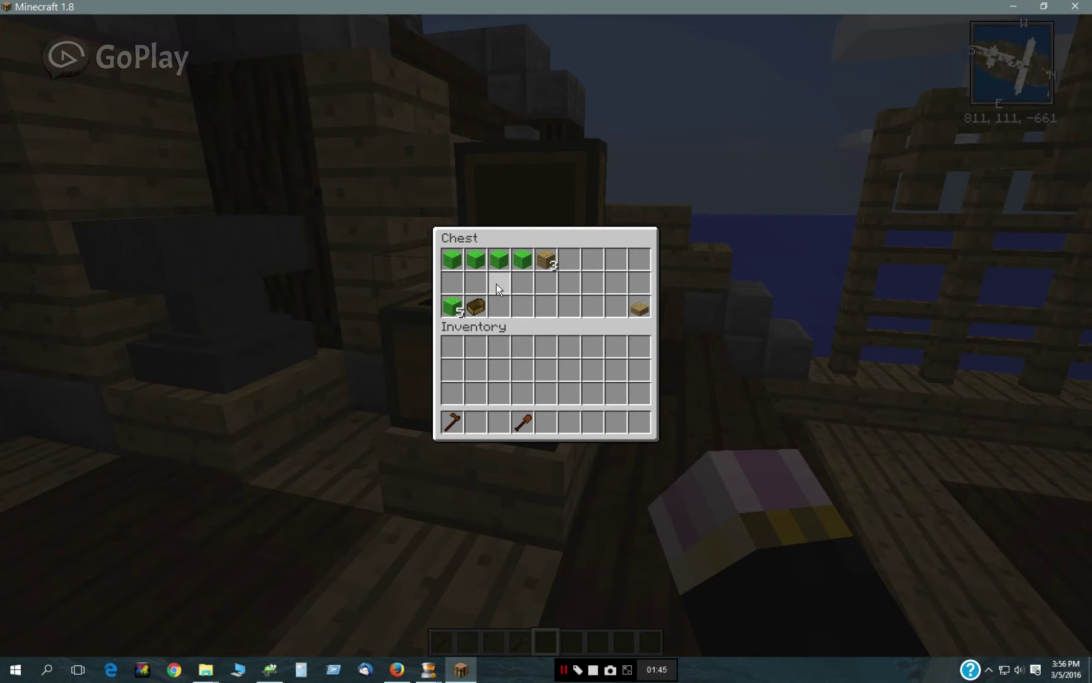
{"action": "left_click", "coordinate": [455, 261], "text": "shift"}
{"action": "left_click", "coordinate": [475, 257], "text": "shift"}
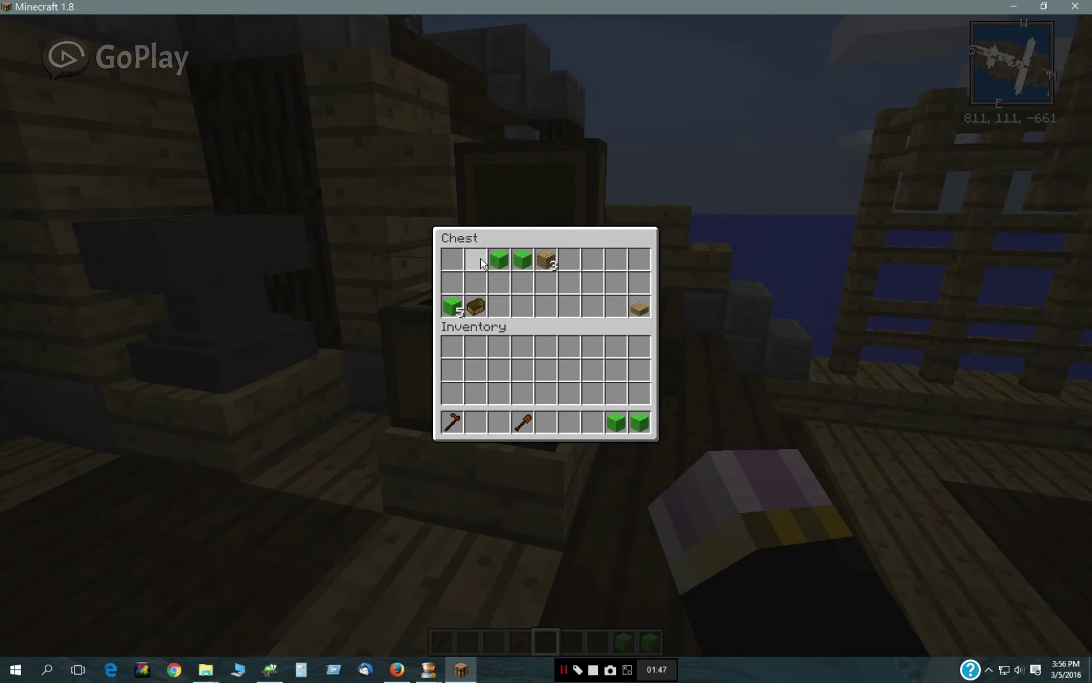
{"action": "left_click", "coordinate": [501, 258], "text": "shift"}
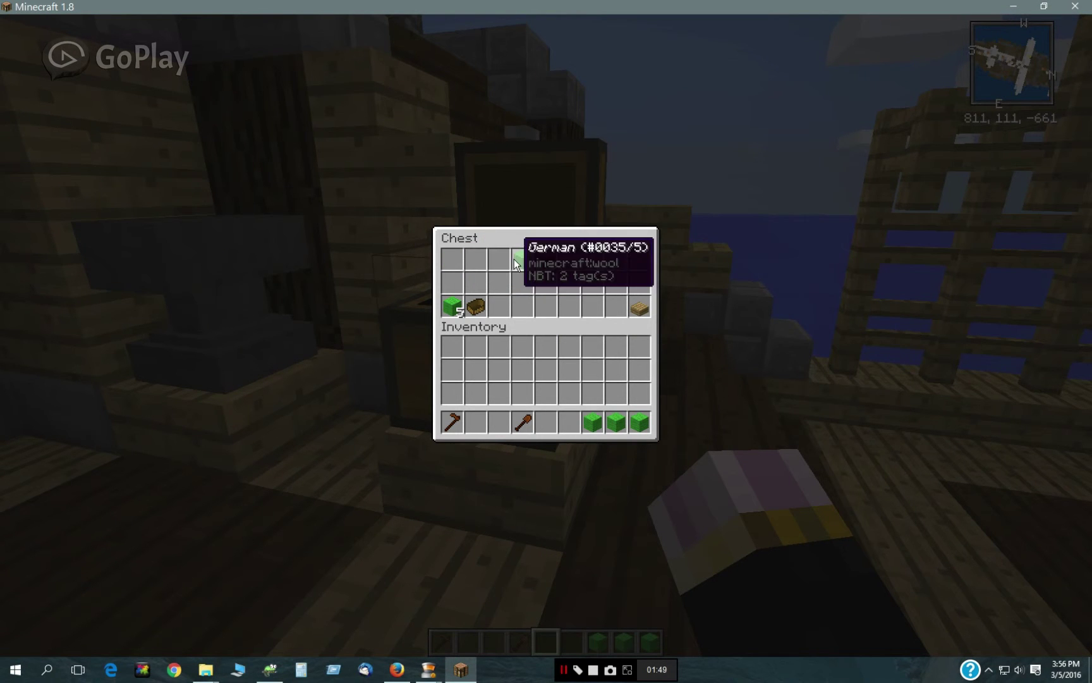
{"action": "left_click", "coordinate": [514, 259], "text": "shift"}
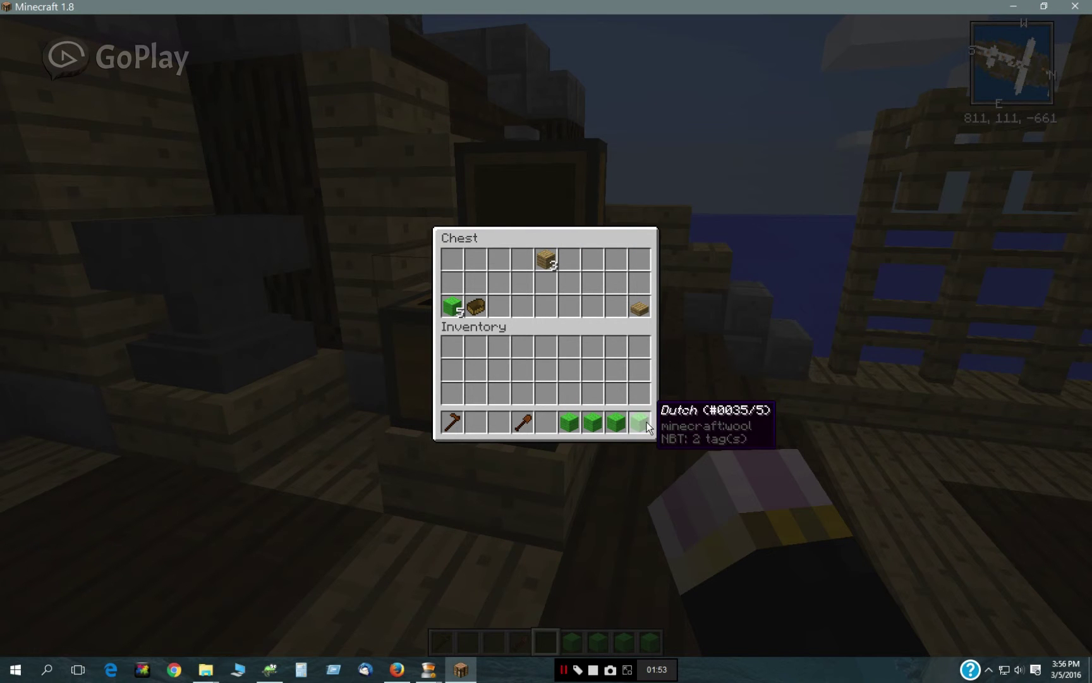
{"action": "key", "text": "e"}
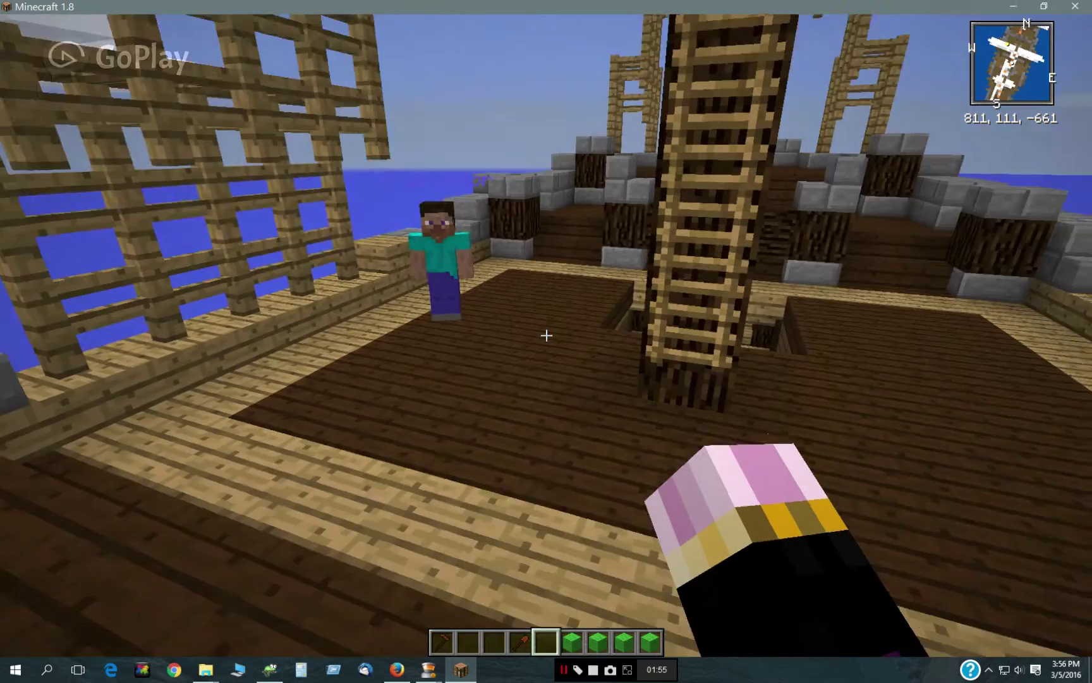
Return to the Translator holding the English wool block, ask "Who are you?" and go back to the main replies
{"action": "key", "text": "w"}
{"action": "scroll", "coordinate": [546, 335], "scroll_direction": "down", "scroll_amount": 2}
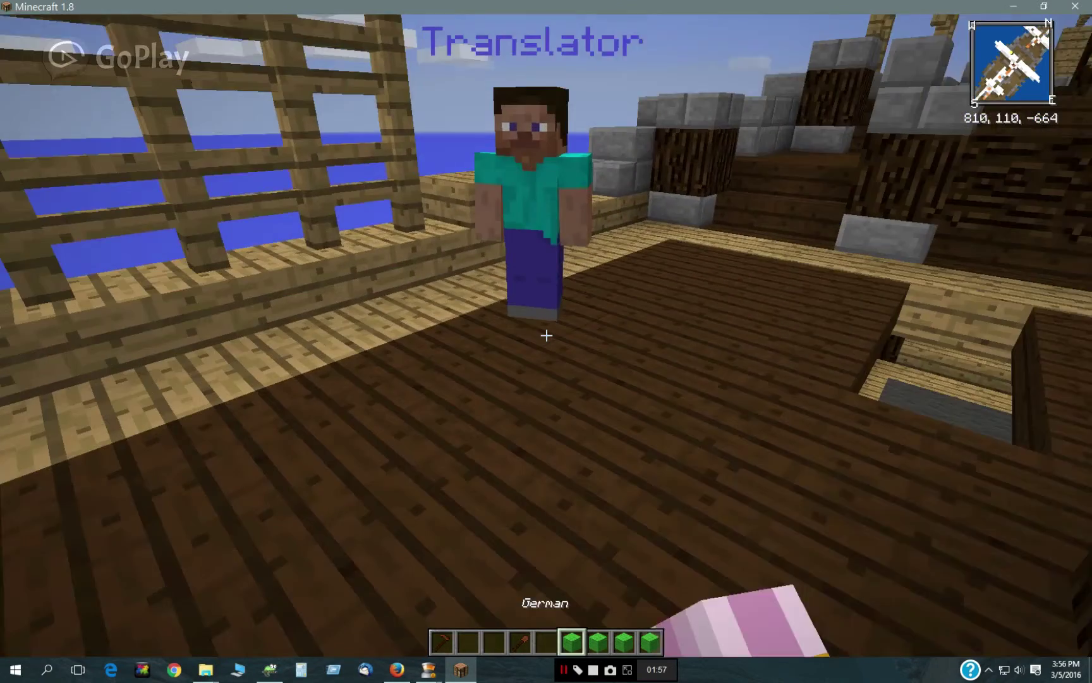
{"action": "scroll", "coordinate": [546, 335], "scroll_direction": "down", "scroll_amount": 1}
{"action": "key", "text": "w"}
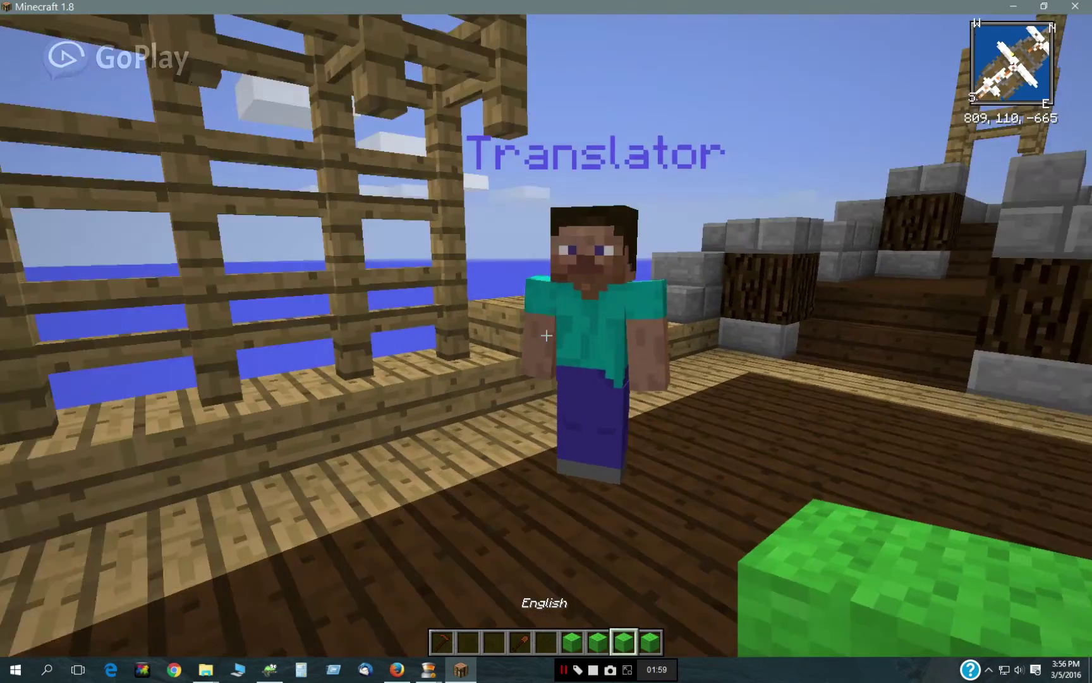
{"action": "right_click", "coordinate": [547, 335]}
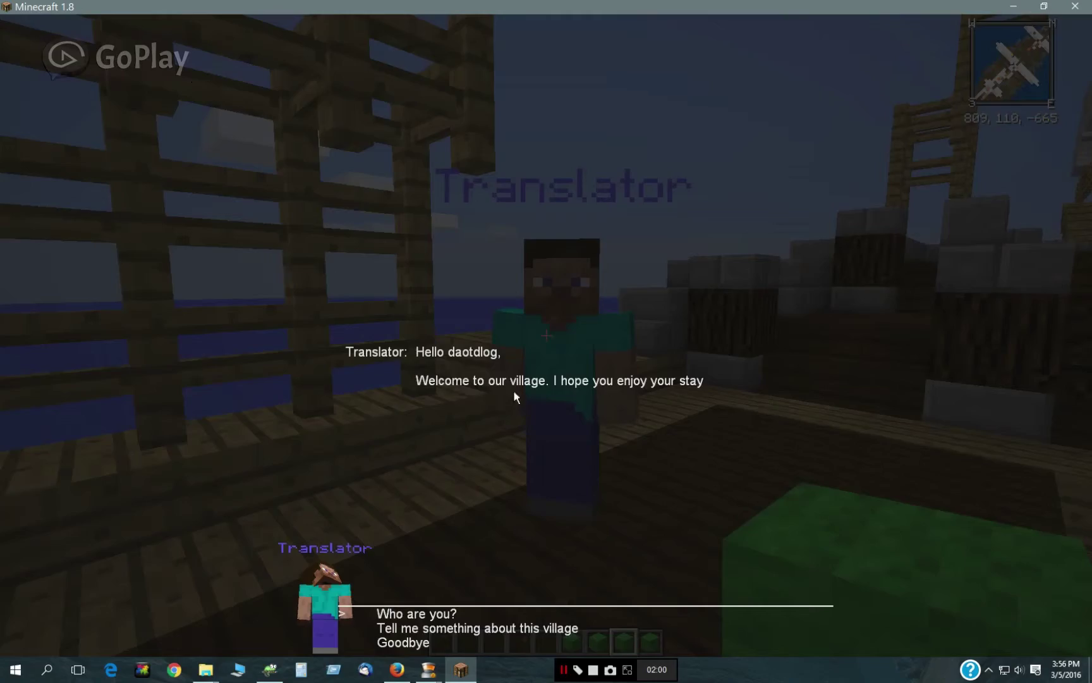
{"action": "left_click", "coordinate": [420, 617]}
{"action": "left_click", "coordinate": [419, 614]}
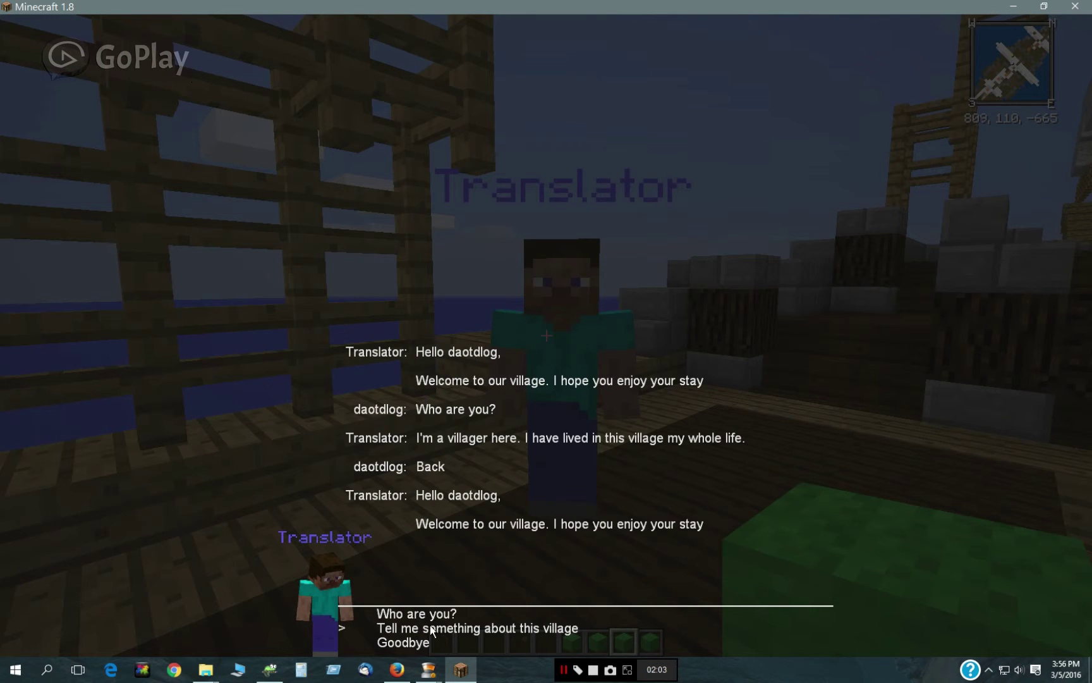
Ask the Translator "Tell me something about this village", go back and end the conversation with "Goodbye"
{"action": "left_click", "coordinate": [430, 628]}
{"action": "left_click", "coordinate": [400, 616]}
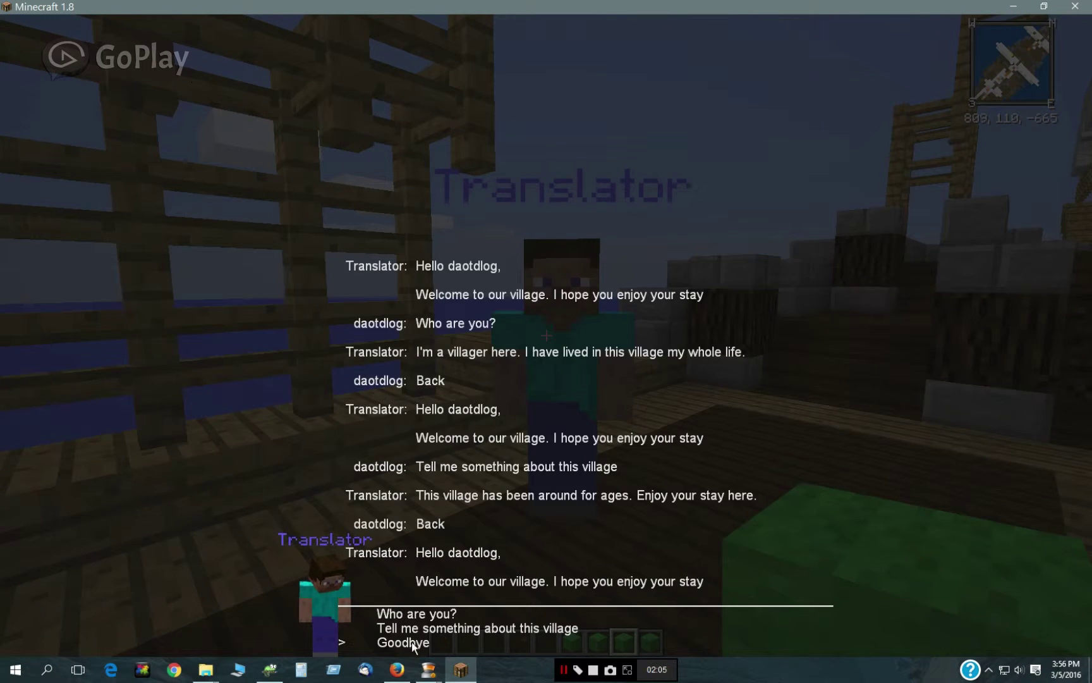
{"action": "left_click", "coordinate": [412, 642]}
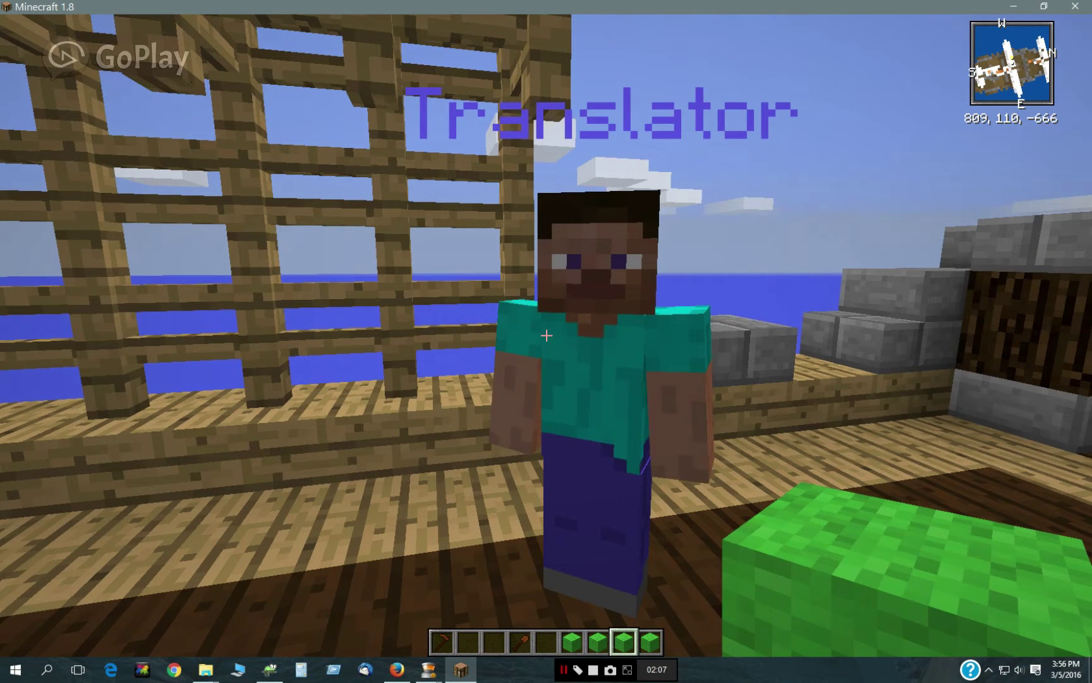
Talk to the Translator holding the Spanish wool block and leave the conversation with the Spanish farewell
{"action": "scroll", "coordinate": [546, 336], "scroll_direction": "up", "scroll_amount": 1}
{"action": "right_click", "coordinate": [546, 336]}
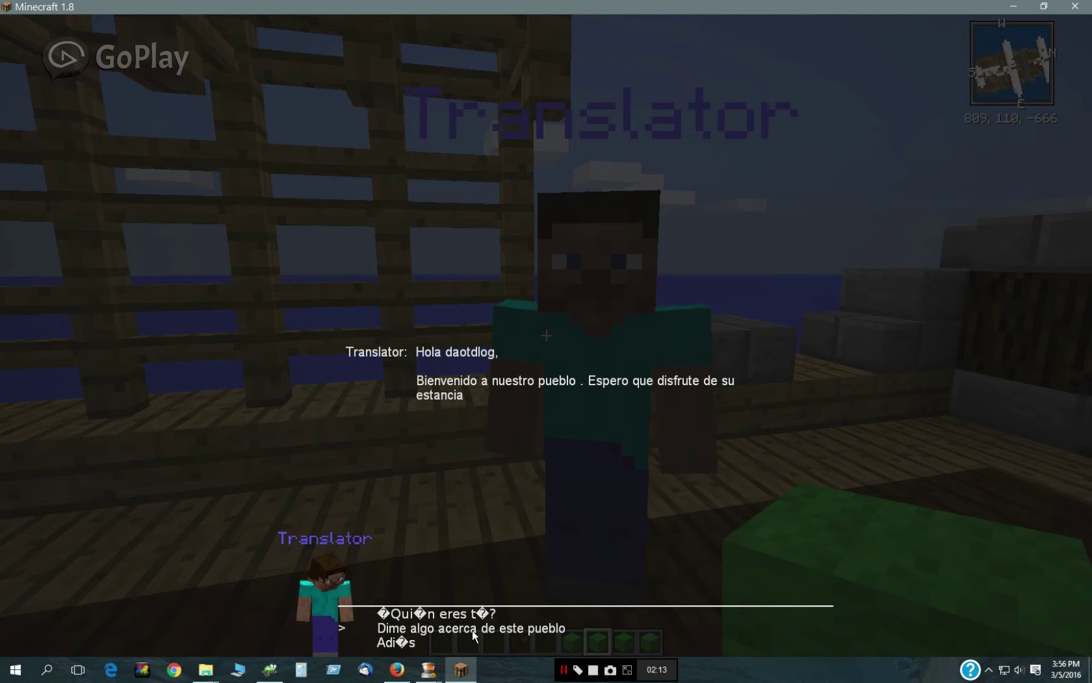
{"action": "left_click", "coordinate": [408, 643]}
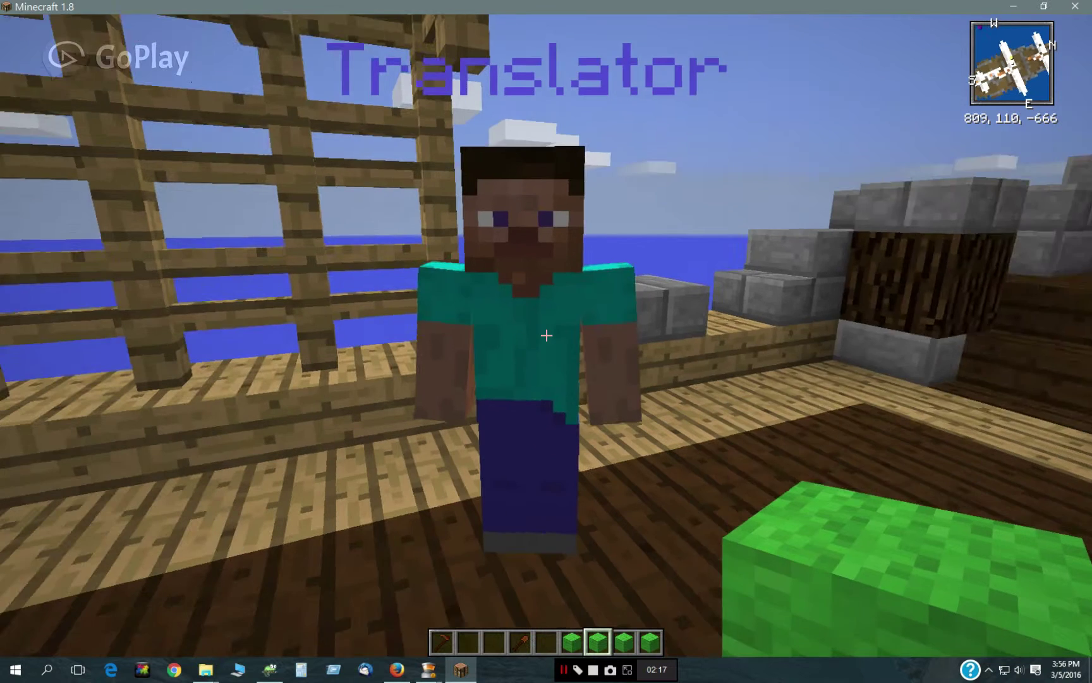
Switch through the held language blocks back to Spanish, reopen the Translator's dialogue and say goodbye in Spanish
{"action": "key", "text": "6"}
{"action": "key", "text": "9"}
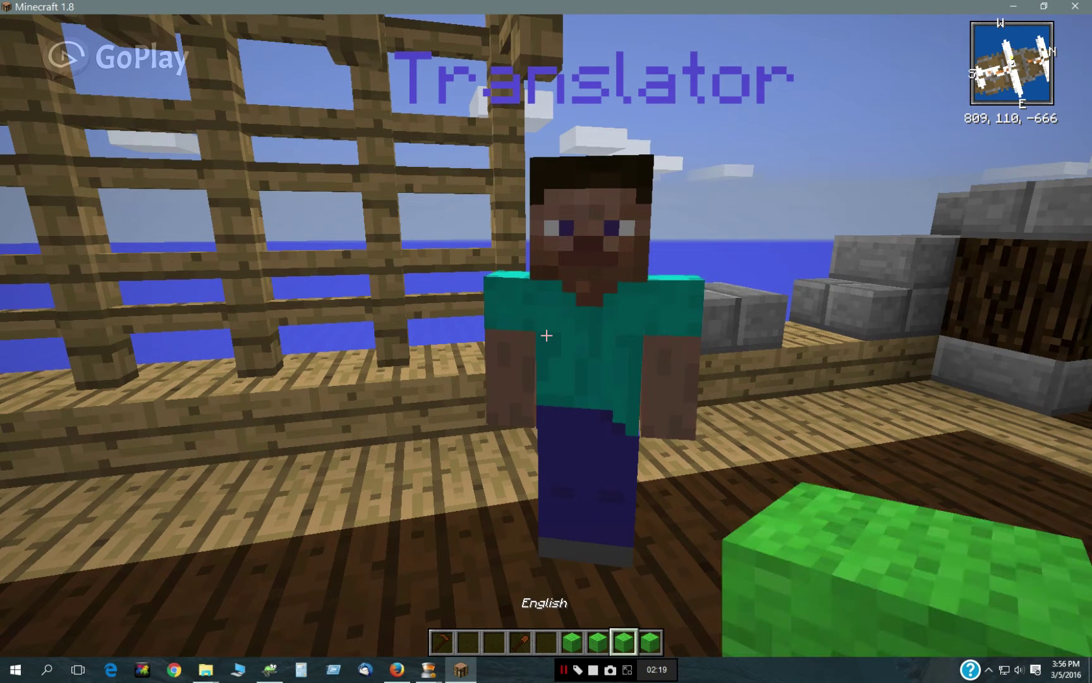
{"action": "right_click", "coordinate": [546, 335]}
{"action": "right_click", "coordinate": [547, 335]}
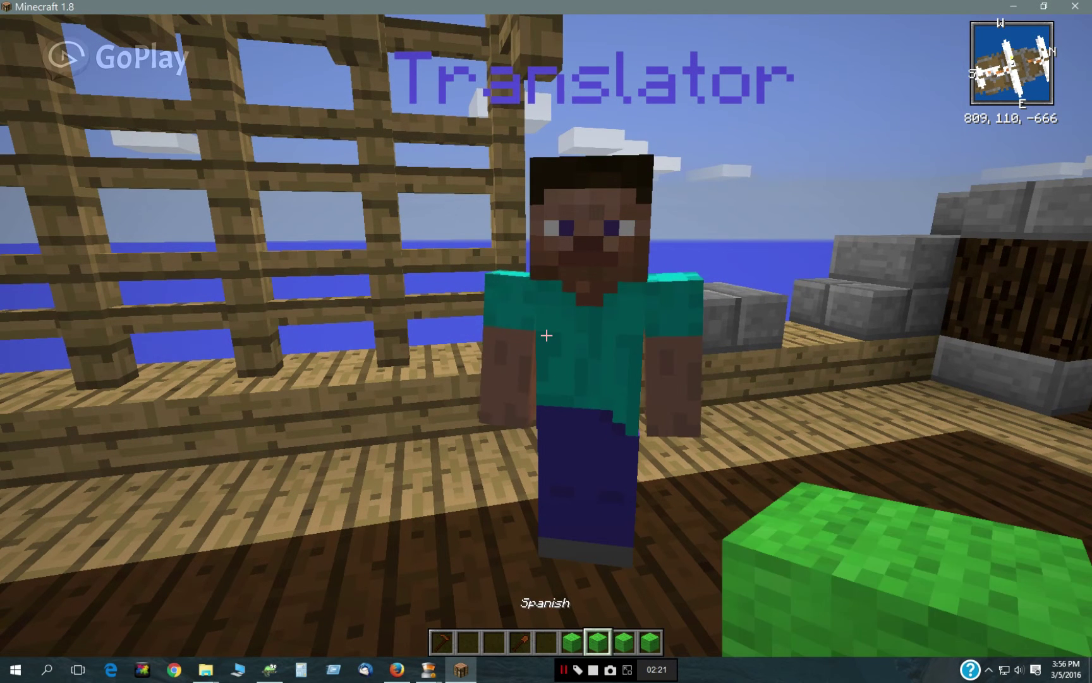
{"action": "right_click", "coordinate": [546, 335]}
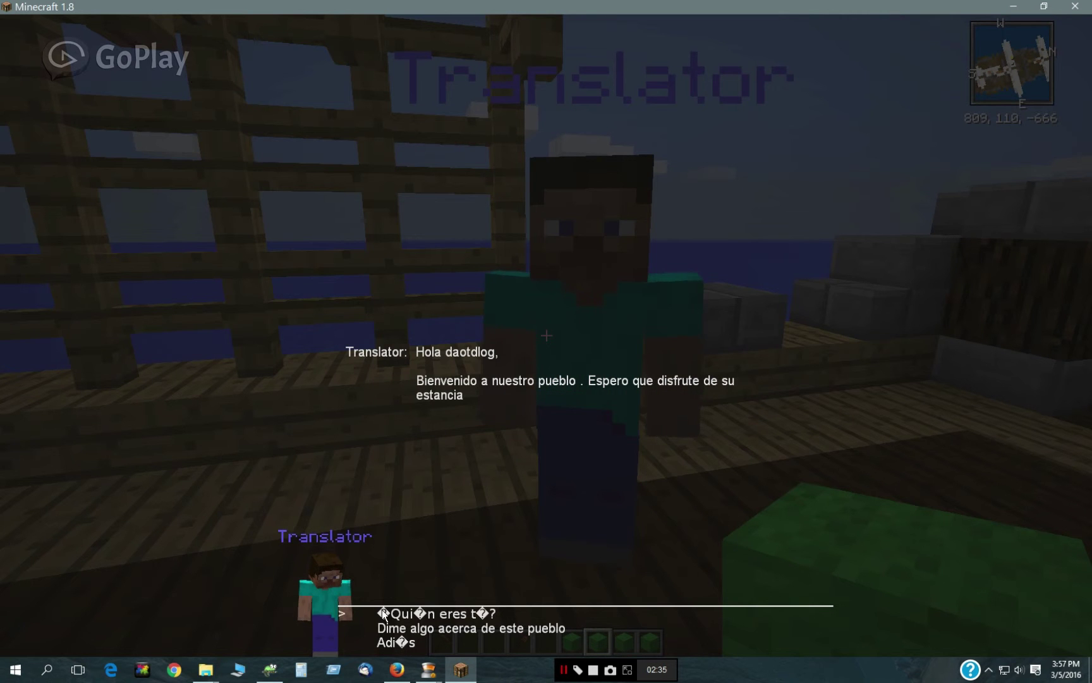
{"action": "left_click", "coordinate": [431, 639]}
Talk to the Translator holding the German wool block, ask "Wer bist du?", go back and end with "Auf Wiedersehen"
{"action": "scroll", "coordinate": [546, 335], "scroll_direction": "up", "scroll_amount": 1}
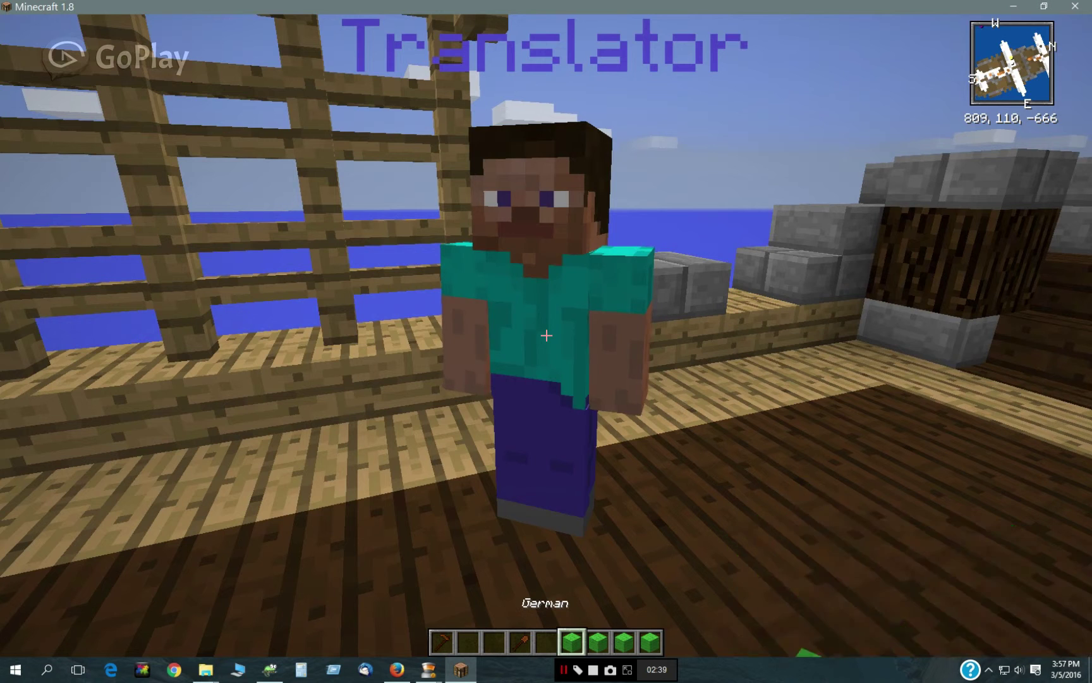
{"action": "right_click", "coordinate": [546, 335]}
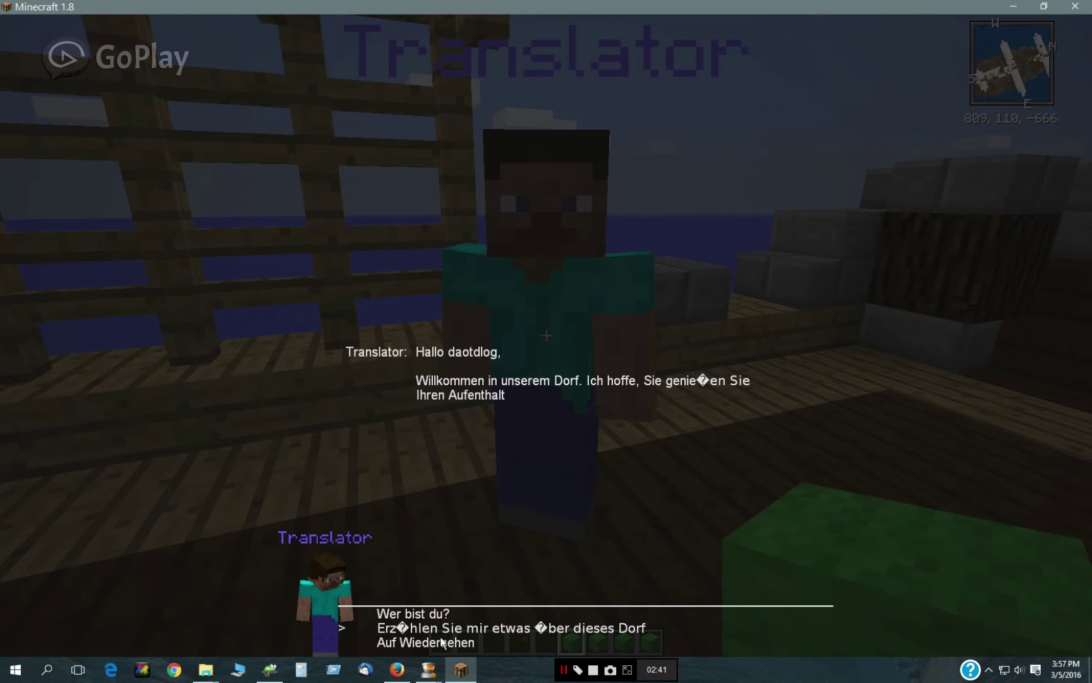
{"action": "left_click", "coordinate": [428, 615]}
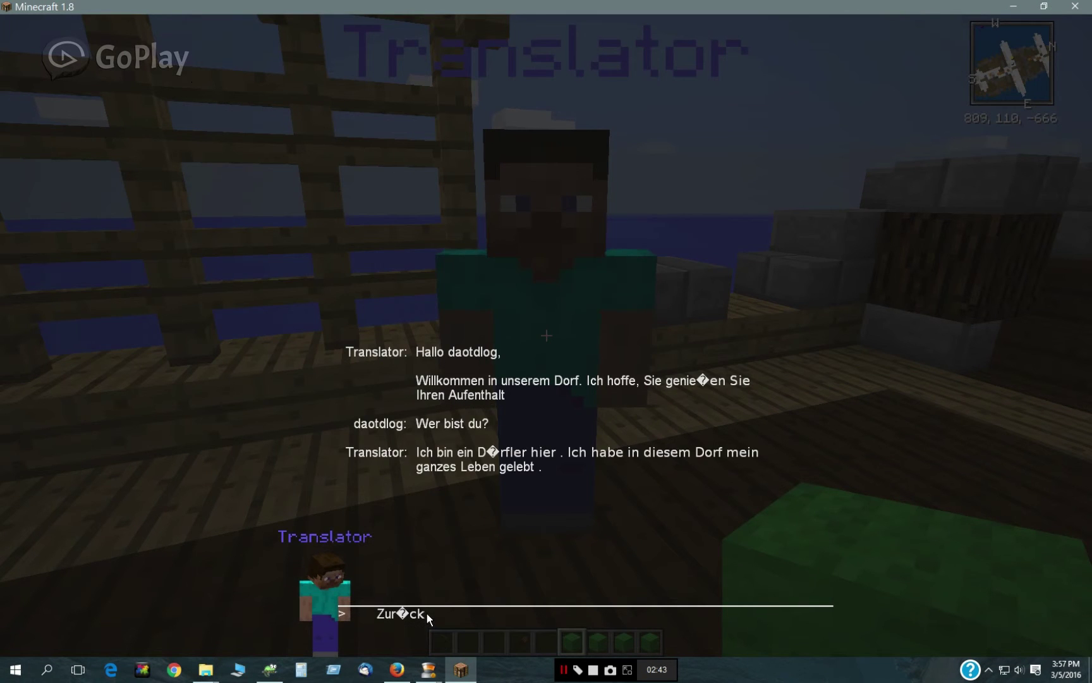
{"action": "left_click", "coordinate": [428, 615]}
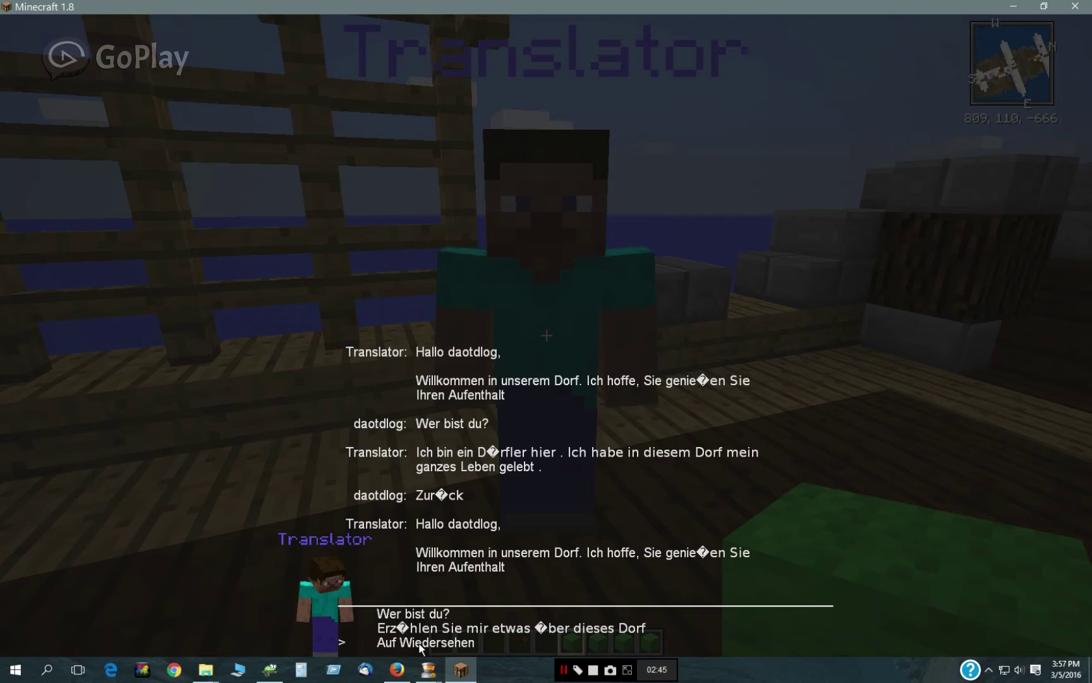
{"action": "left_click", "coordinate": [421, 643]}
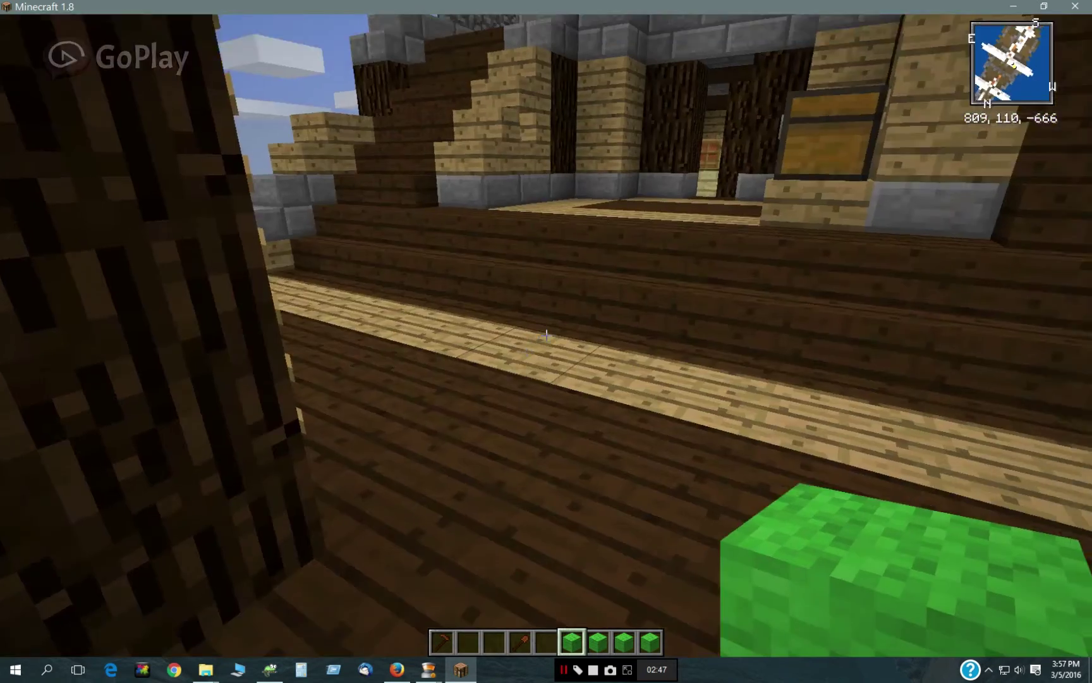
At the chest on the deck, keep one Lime Wool in the second hotbar slot and store the other four in the chest
{"action": "key", "text": "w"}
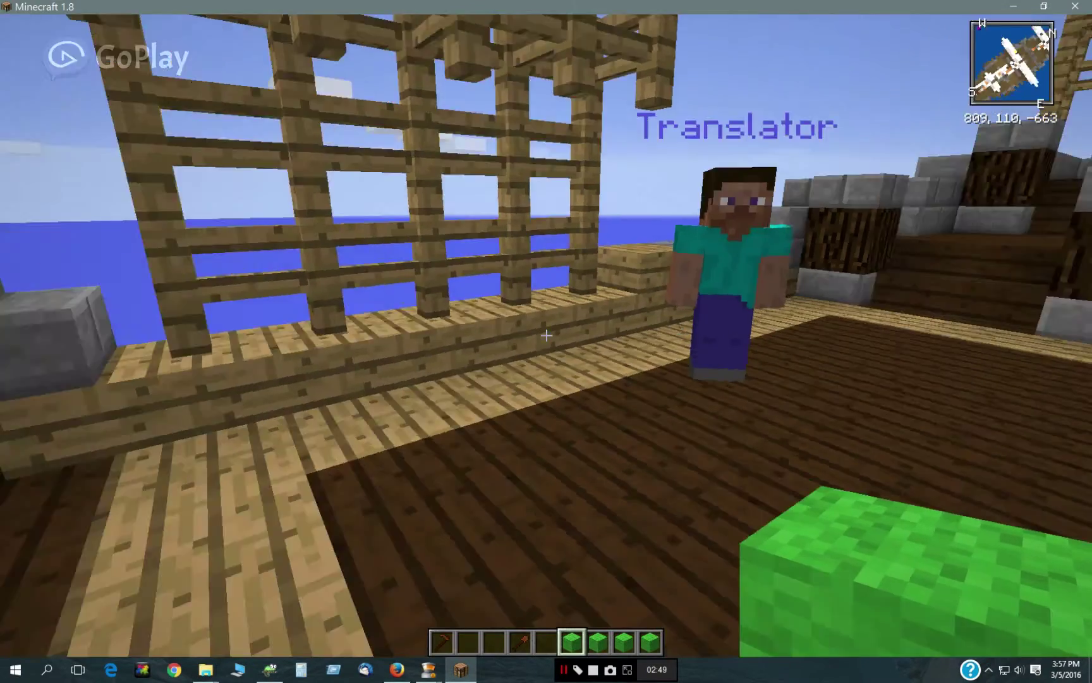
{"action": "key", "text": "w"}
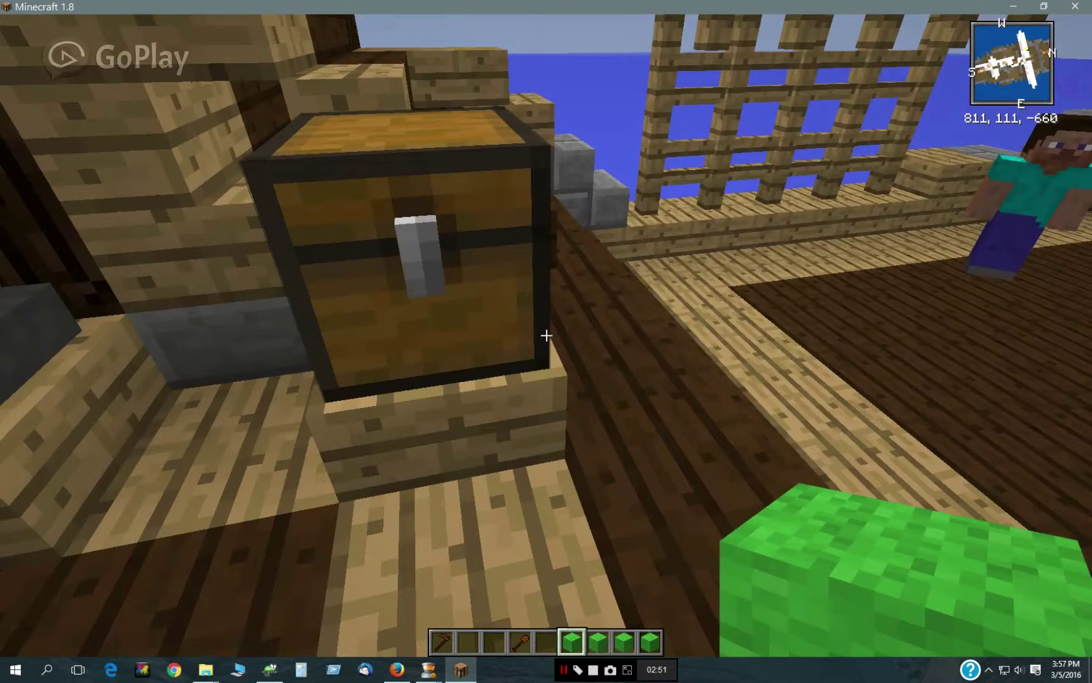
{"action": "right_click", "coordinate": [547, 335]}
{"action": "left_click", "coordinate": [448, 309]}
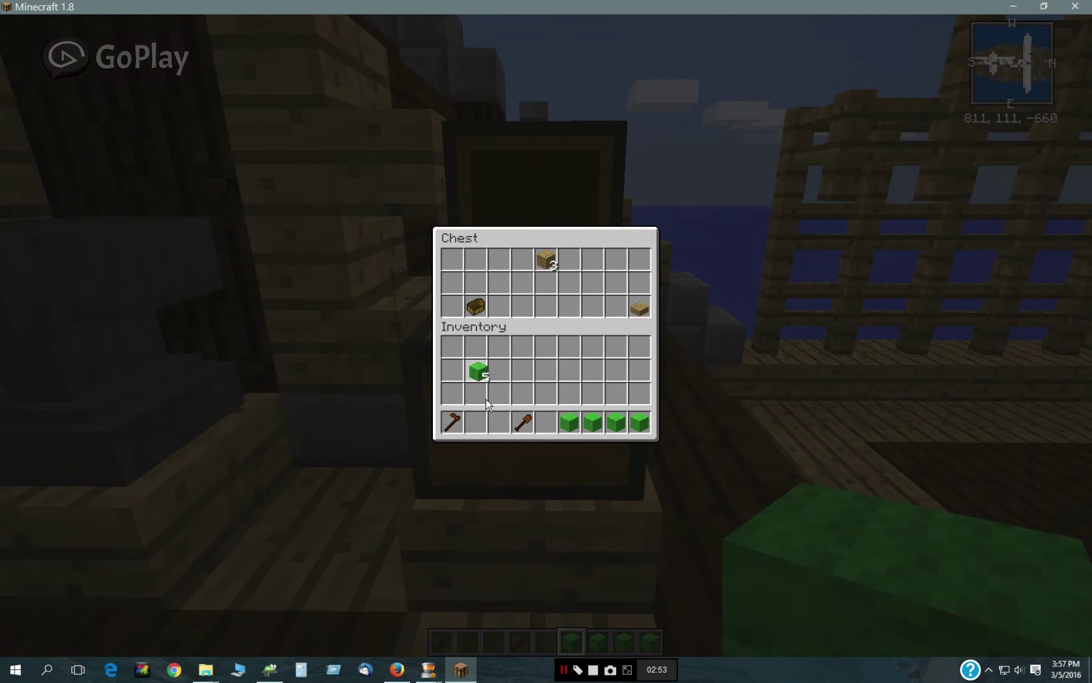
{"action": "left_click", "coordinate": [476, 422]}
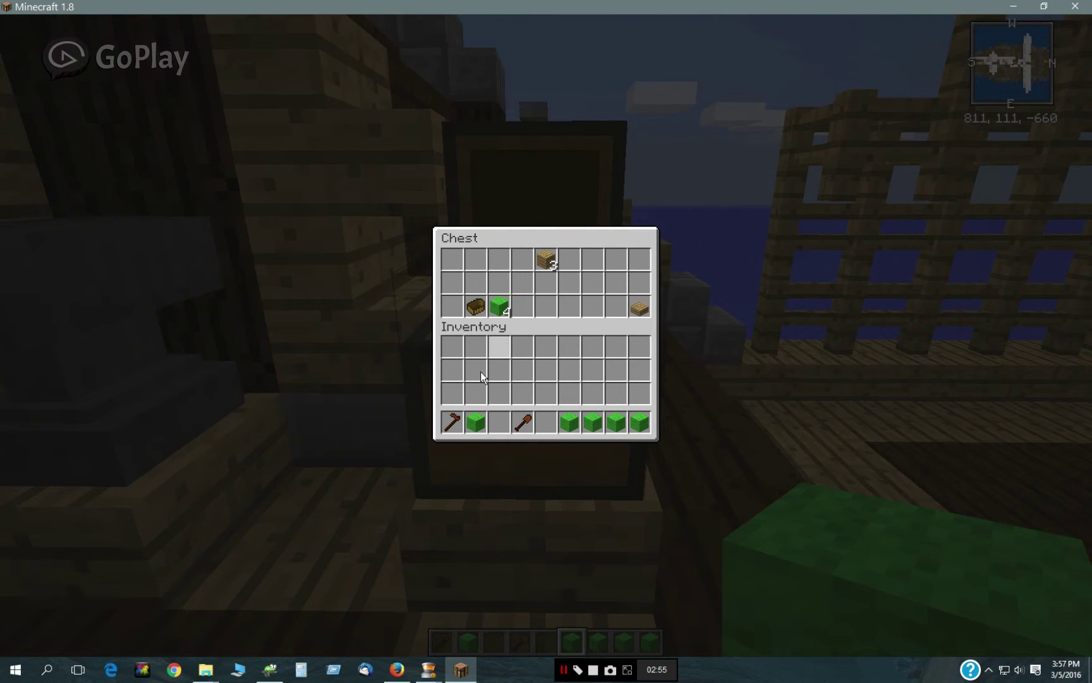
{"action": "key", "text": "Escape"}
Place the single Lime Wool in the anvil beside the chest and set its name to "French"
{"action": "right_click", "coordinate": [546, 342]}
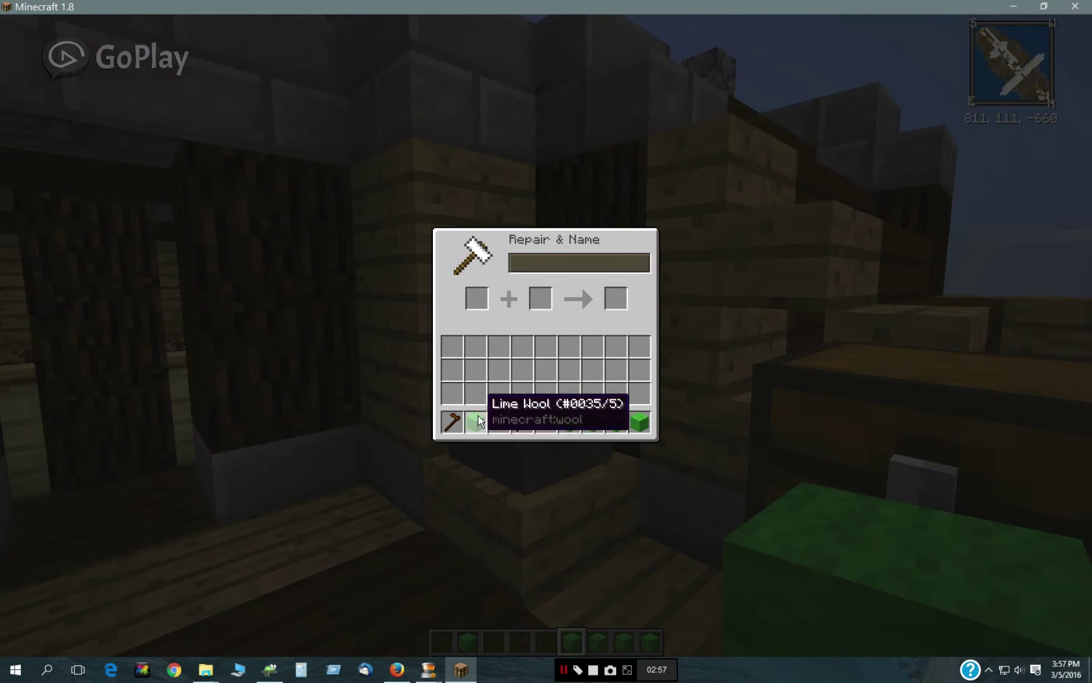
{"action": "left_click", "coordinate": [476, 421]}
{"action": "left_click", "coordinate": [477, 299]}
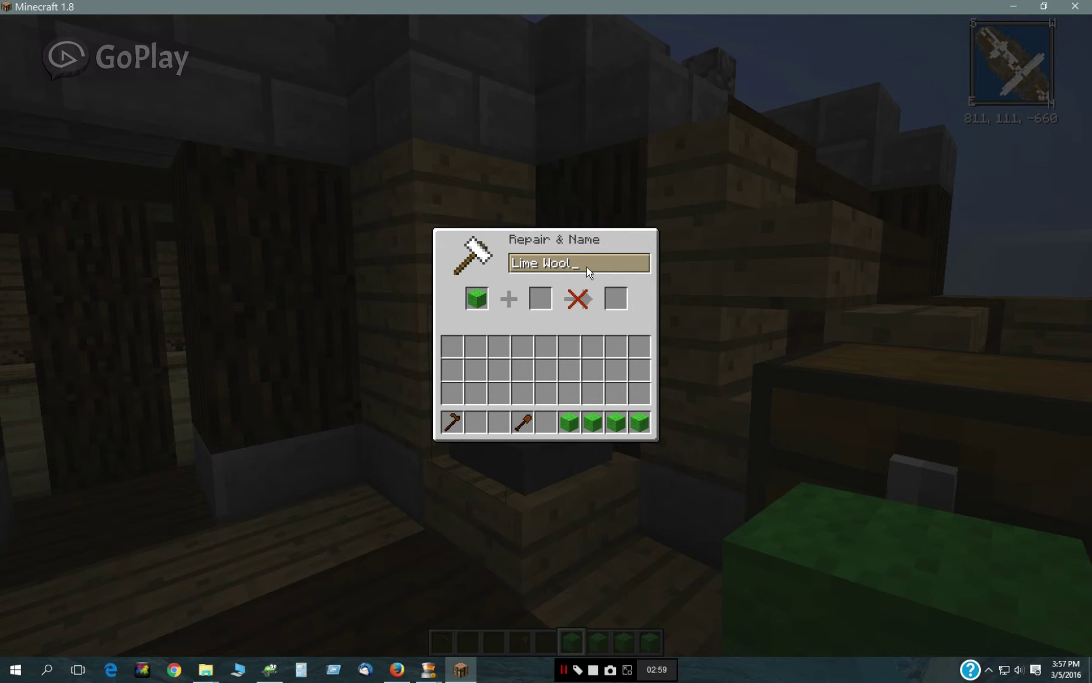
{"action": "key", "text": "BackSpace"}
{"action": "key", "text": "BackSpace"}
{"action": "key", "text": "BackSpace"}
{"action": "key", "text": "BackSpace"}
{"action": "key", "text": "BackSpace"}
{"action": "key", "text": "BackSpace"}
{"action": "key", "text": "BackSpace"}
{"action": "key", "text": "BackSpace"}
{"action": "key", "text": "BackSpace"}
{"action": "type", "text": "Fre"}
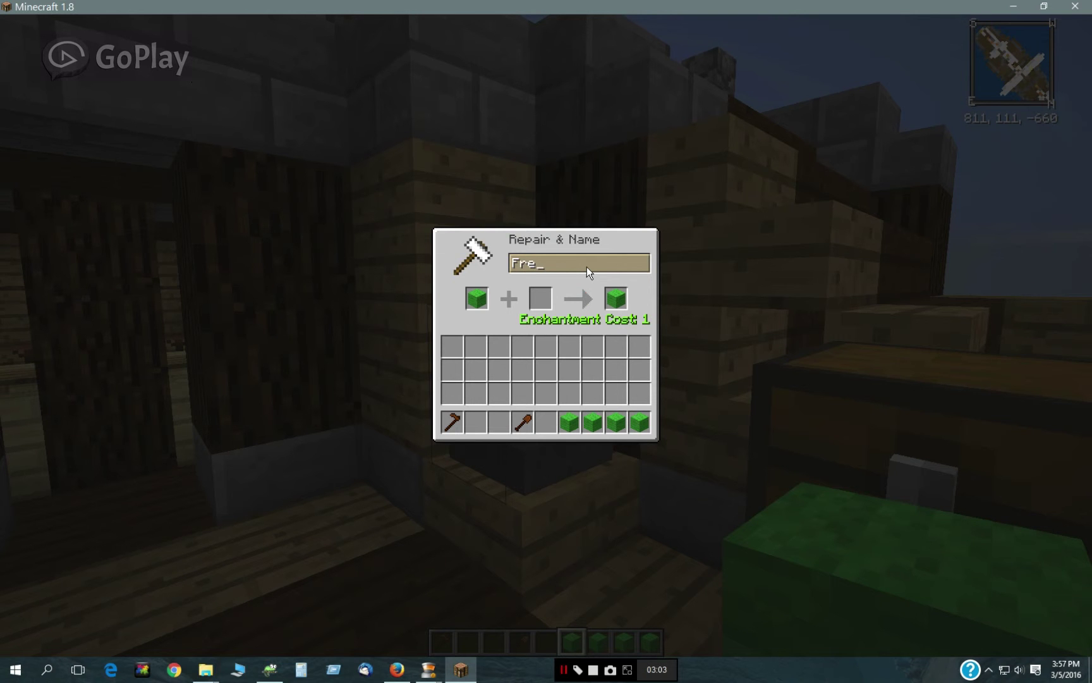
{"action": "type", "text": "nch"}
Put the renamed French wool in the fifth hotbar slot and walk back to the Translator
{"action": "left_click", "coordinate": [607, 298]}
{"action": "left_click", "coordinate": [550, 423]}
{"action": "key", "text": "e"}
{"action": "key", "text": "w"}
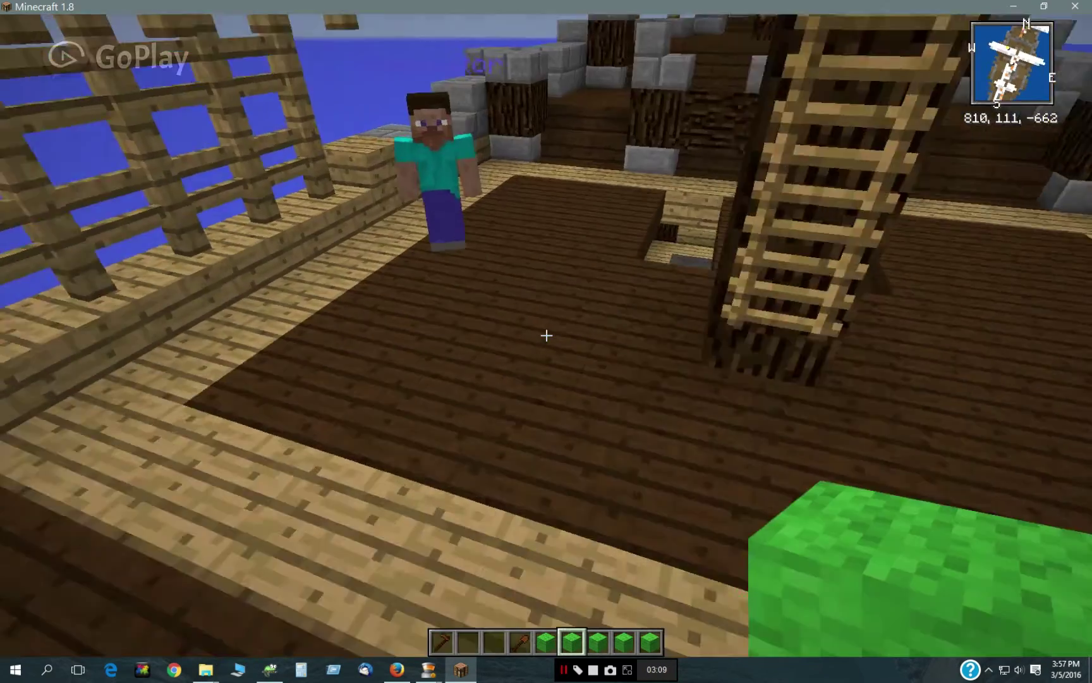
{"action": "key", "text": "w"}
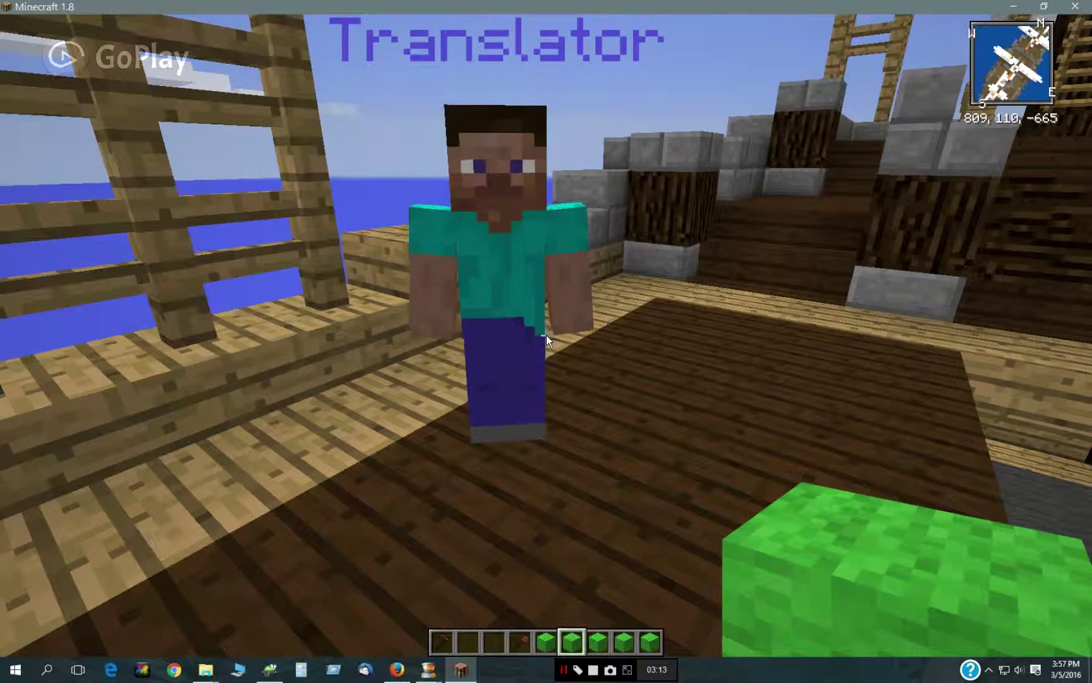
Switch to the Villager dialogs folder of the Translate2 save in File Explorer and open 1.json
{"action": "key", "text": "e"}
{"action": "mouse_move", "coordinate": [201, 674]}
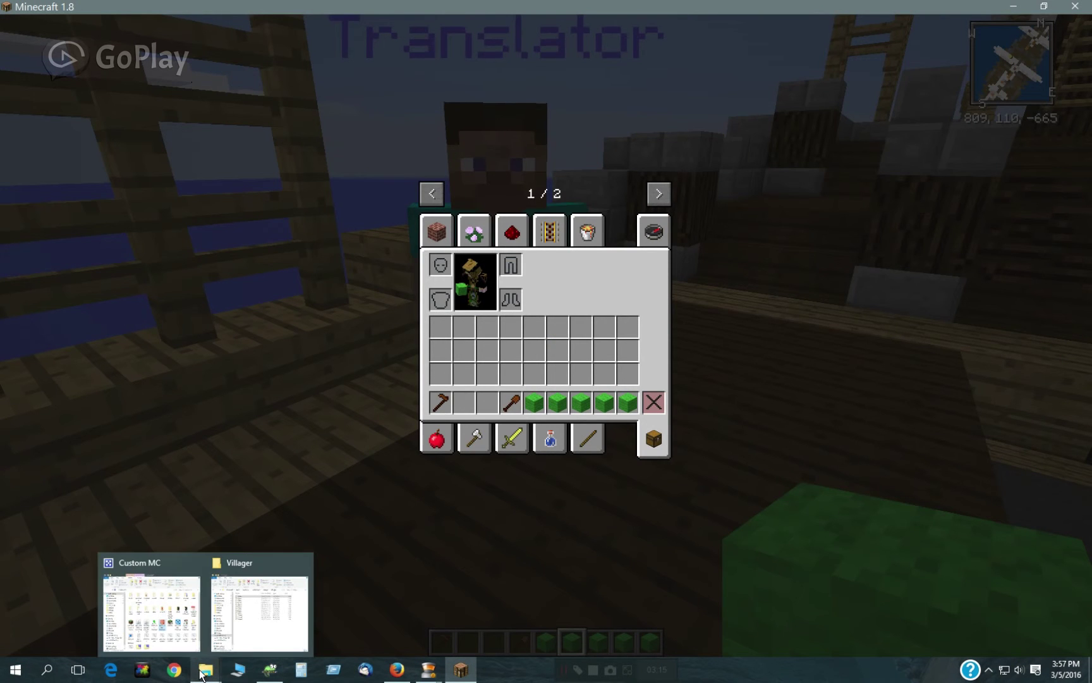
{"action": "left_click", "coordinate": [229, 645]}
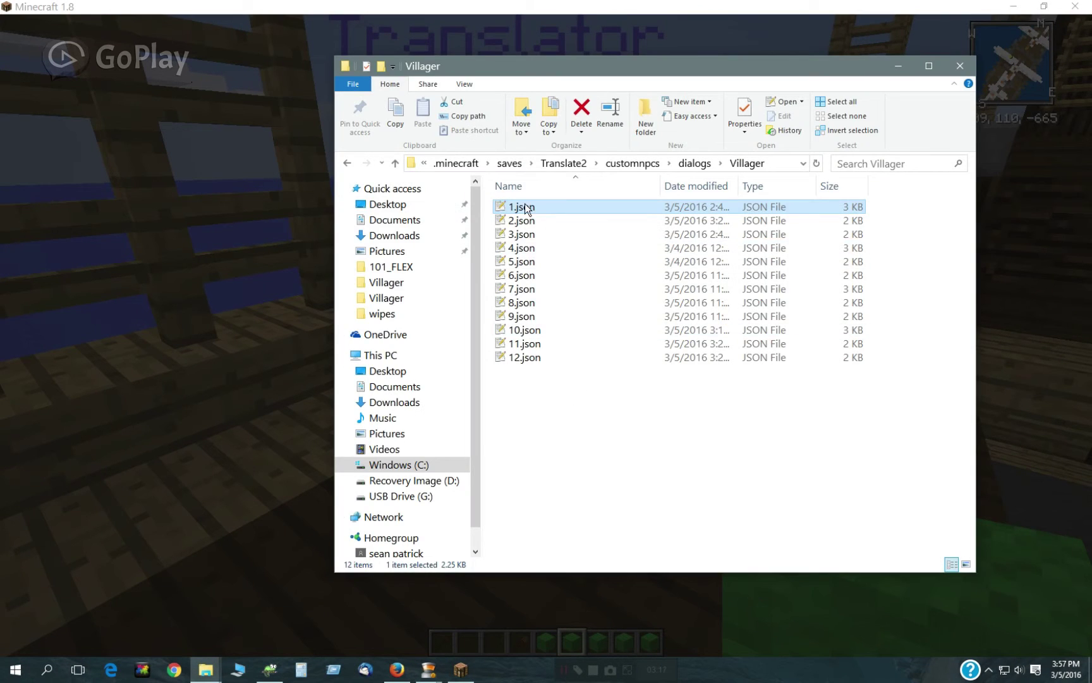
{"action": "left_click", "coordinate": [397, 163]}
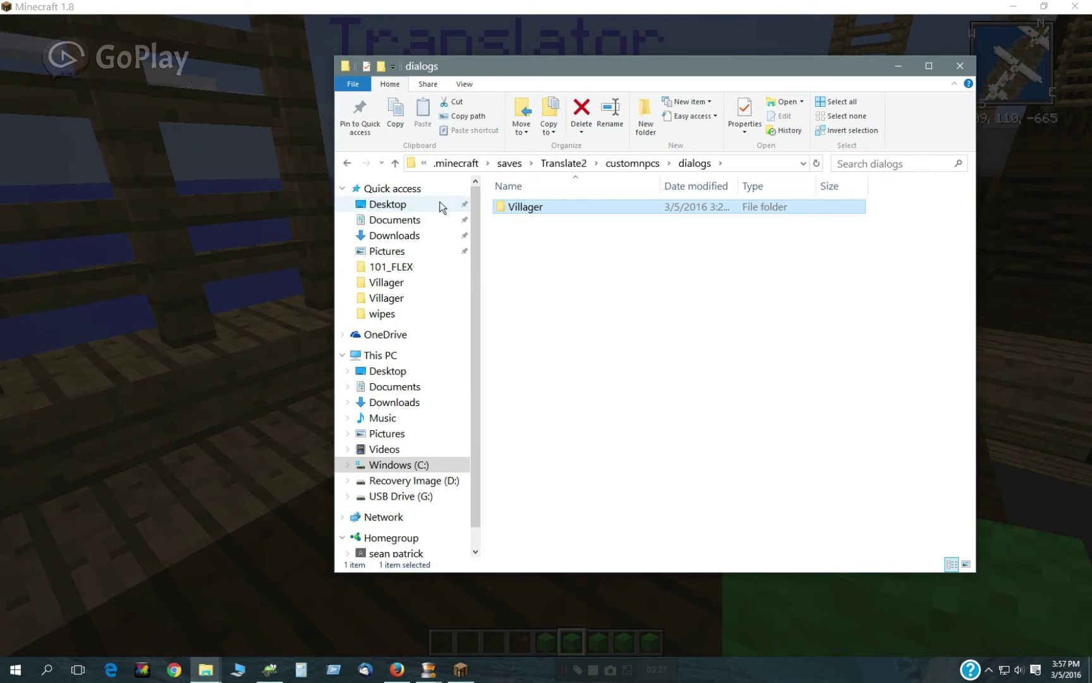
{"action": "double_click", "coordinate": [527, 209]}
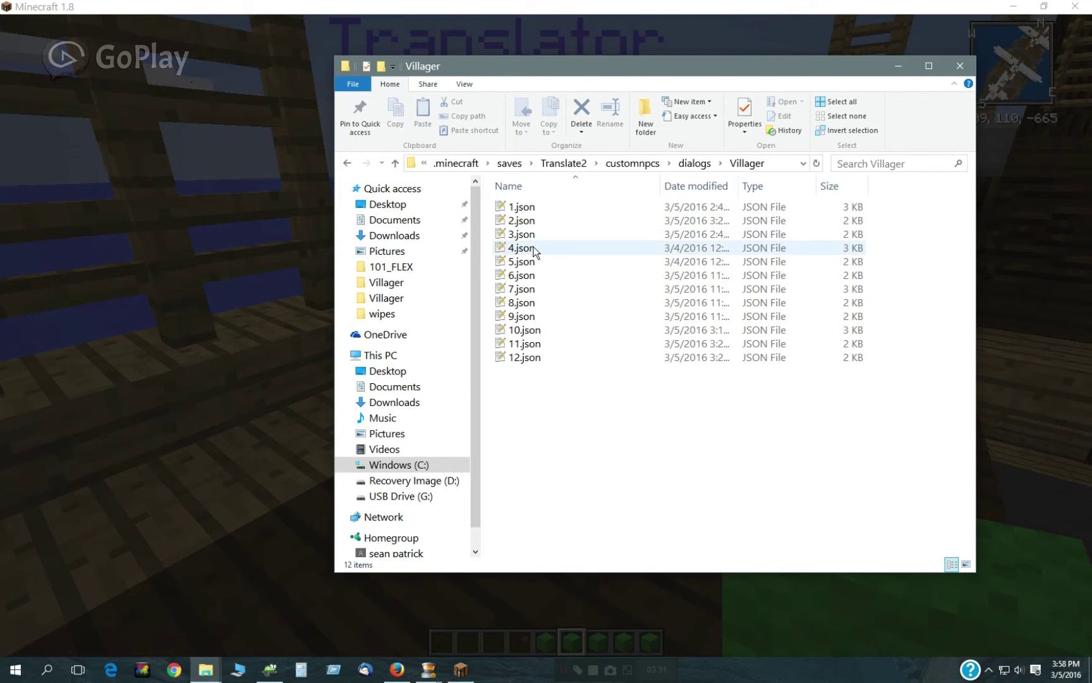
{"action": "double_click", "coordinate": [527, 207]}
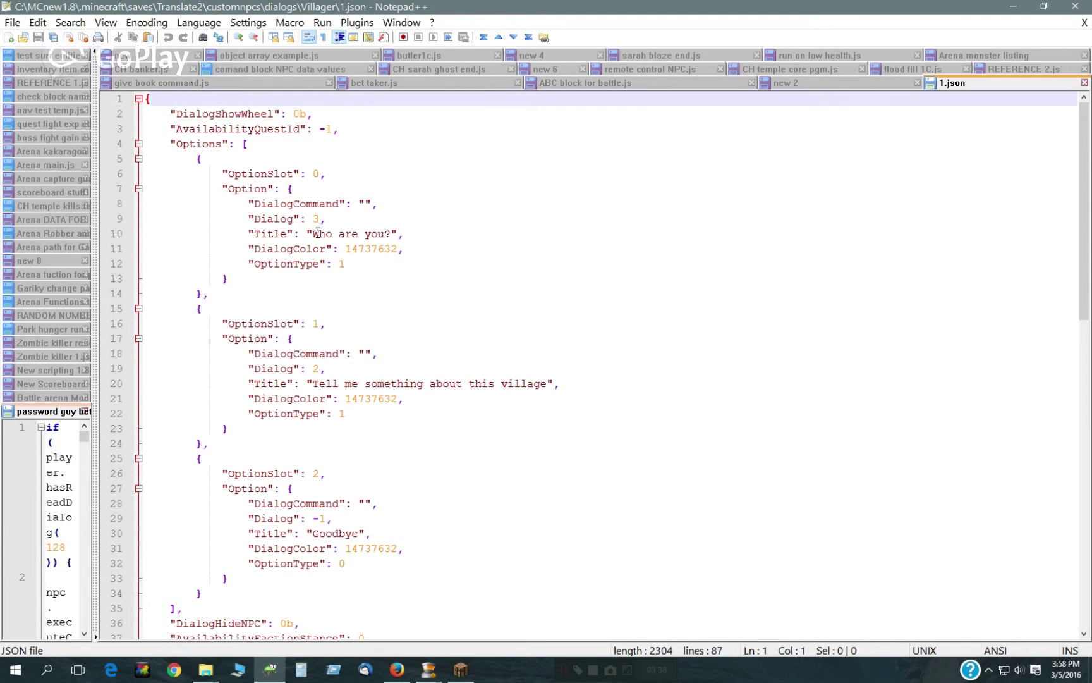
Copy the text "Who are you" without its question mark from the first option's title in 1.json
{"action": "left_click_drag", "start_coordinate": [313, 234], "coordinate": [393, 235]}
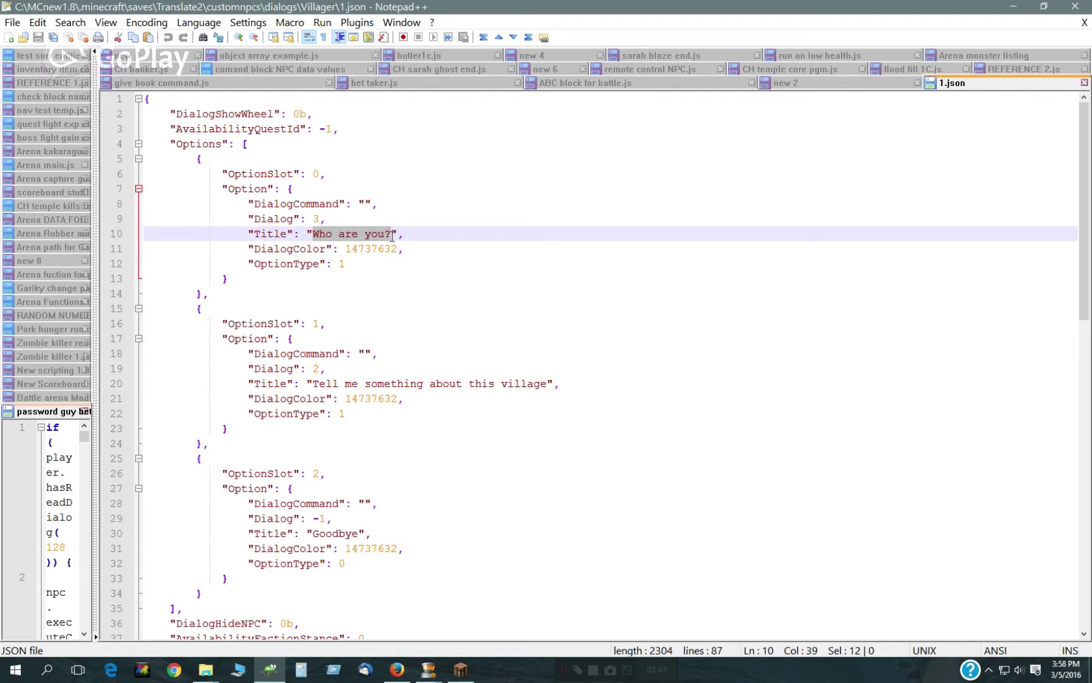
{"action": "left_click_drag", "start_coordinate": [391, 237], "coordinate": [387, 237]}
{"action": "right_click", "coordinate": [371, 226]}
{"action": "left_click", "coordinate": [394, 253]}
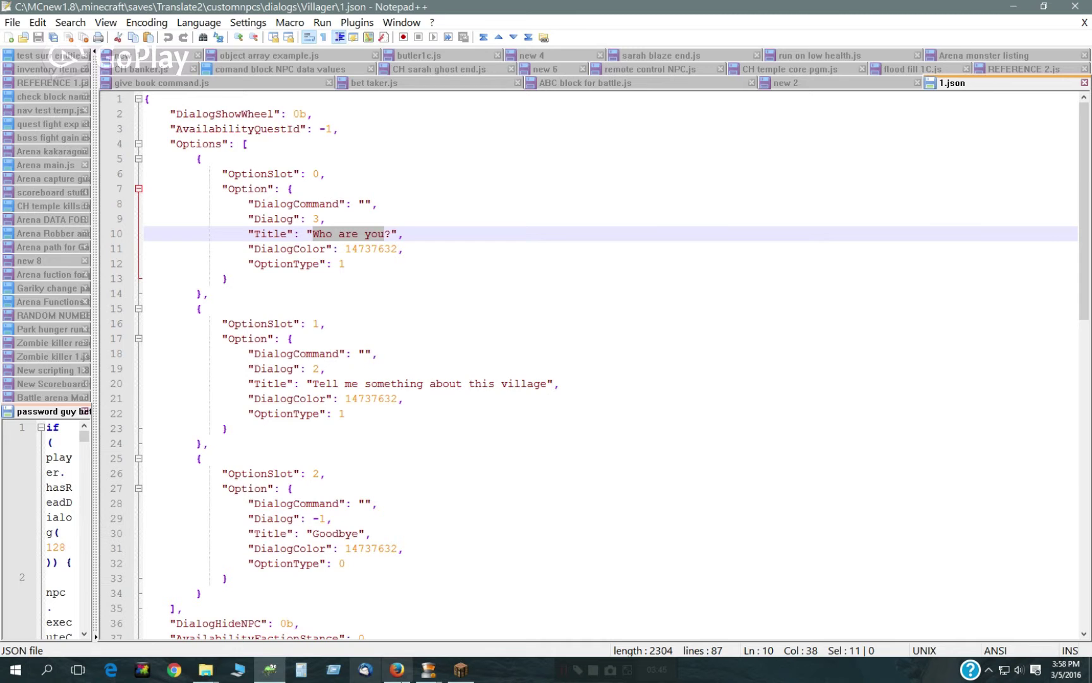
Switch to Google Translate in Firefox, set the target language to French and translate the copied "Who are you"
{"action": "left_click", "coordinate": [397, 668]}
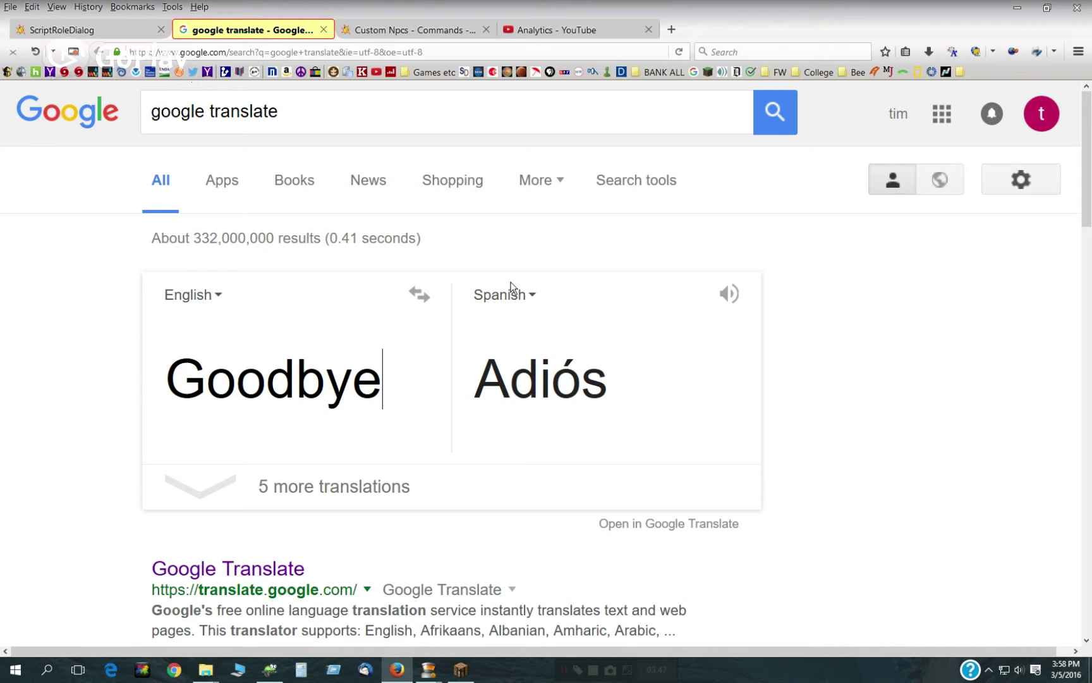
{"action": "left_click", "coordinate": [510, 292]}
{"action": "key", "text": "f"}
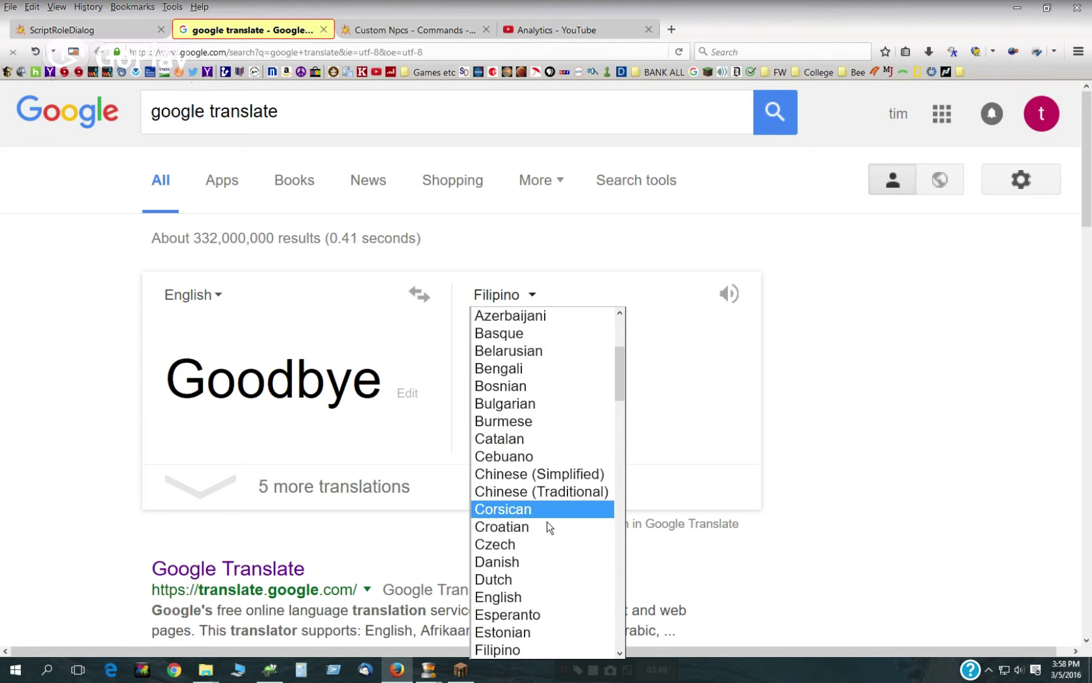
{"action": "scroll", "coordinate": [539, 612], "scroll_direction": "down", "scroll_amount": 2}
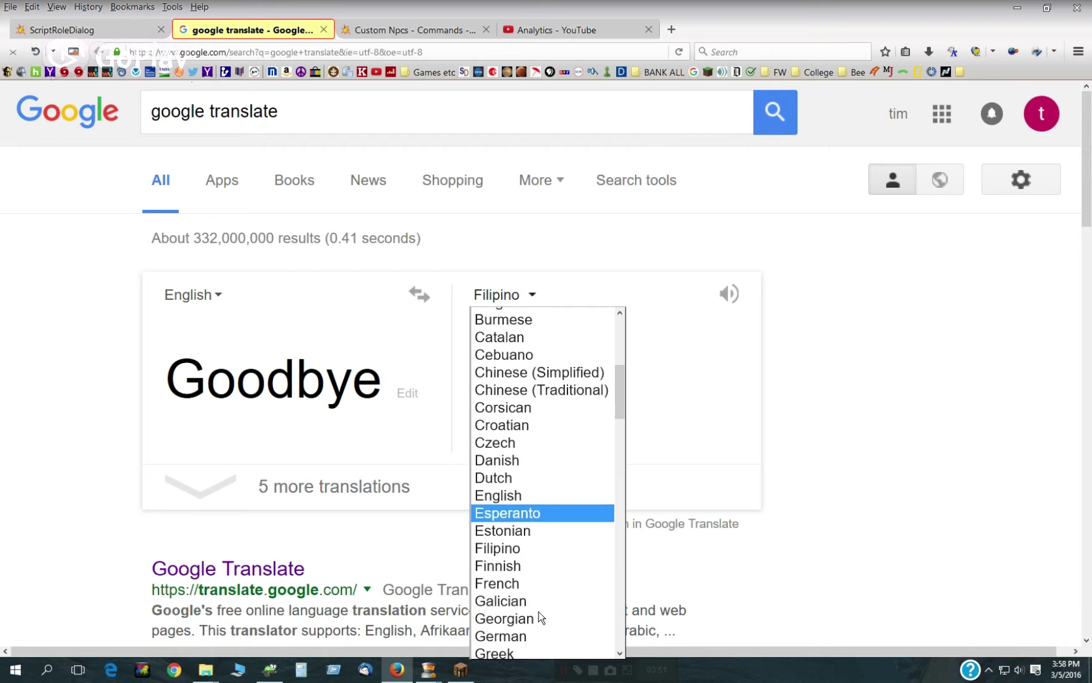
{"action": "left_click", "coordinate": [514, 581]}
{"action": "double_click", "coordinate": [361, 399]}
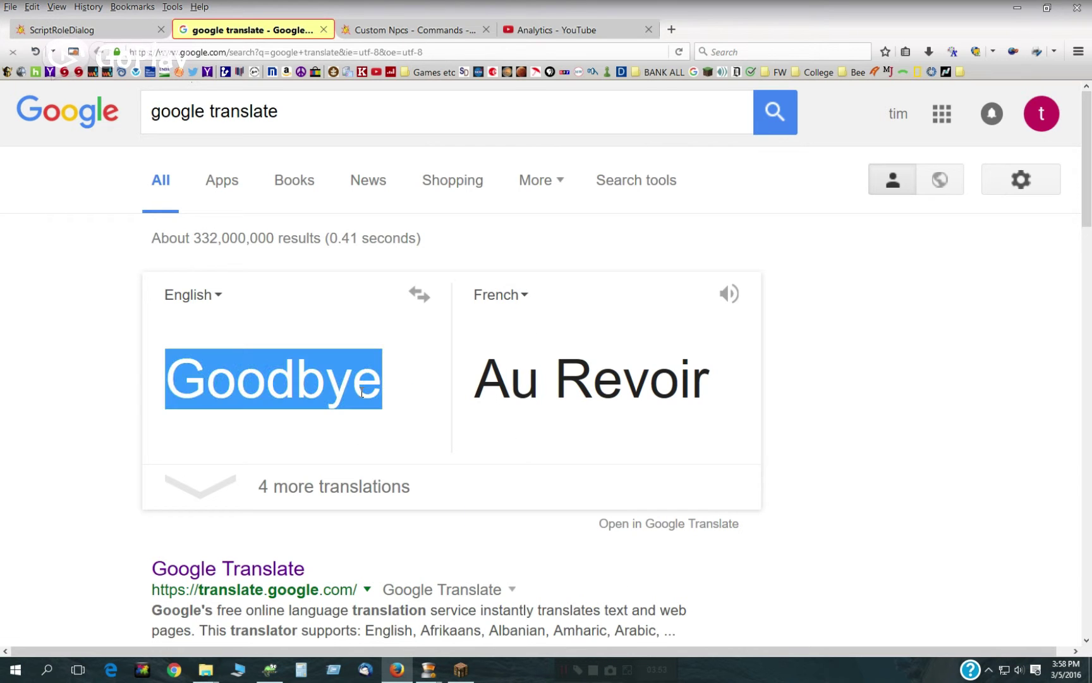
{"action": "key", "text": "ctrl+v"}
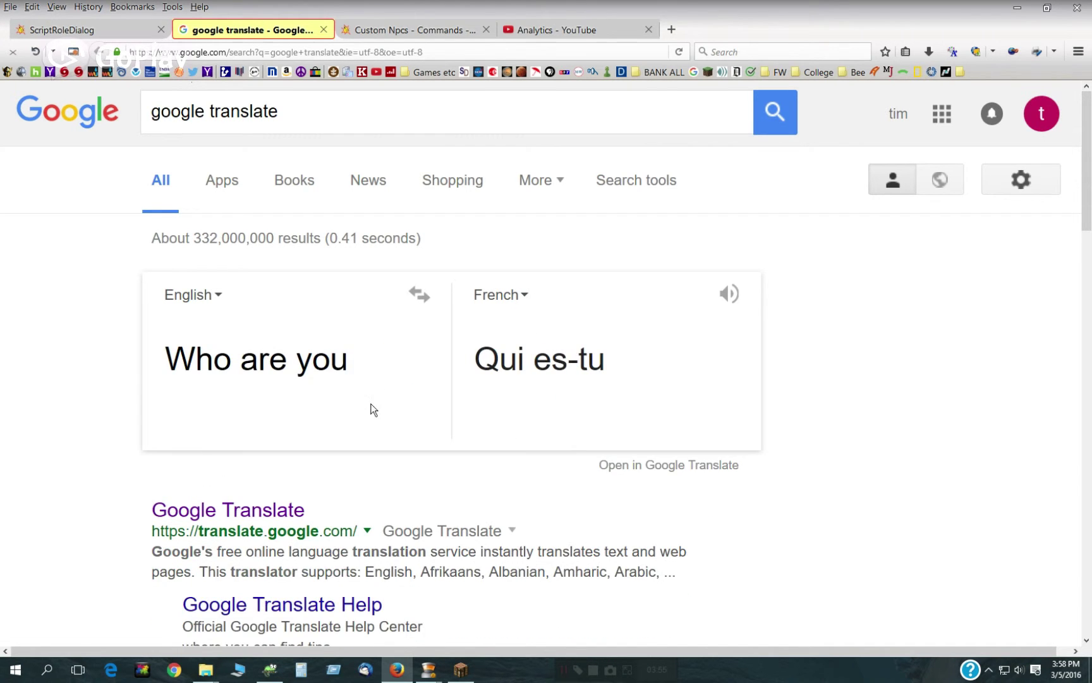
Copy the translation "Qui es-tu" and replace "Who are you" with it in the first option's title in Notepad++
{"action": "left_click_drag", "start_coordinate": [640, 363], "coordinate": [462, 367]}
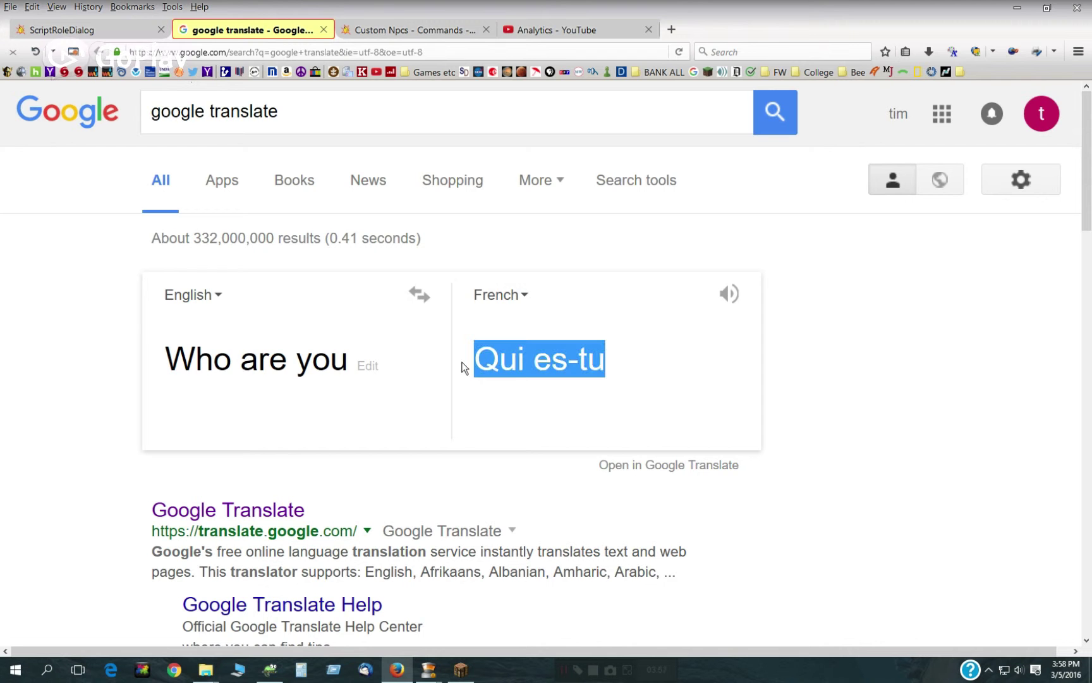
{"action": "right_click", "coordinate": [496, 364]}
{"action": "left_click", "coordinate": [519, 373]}
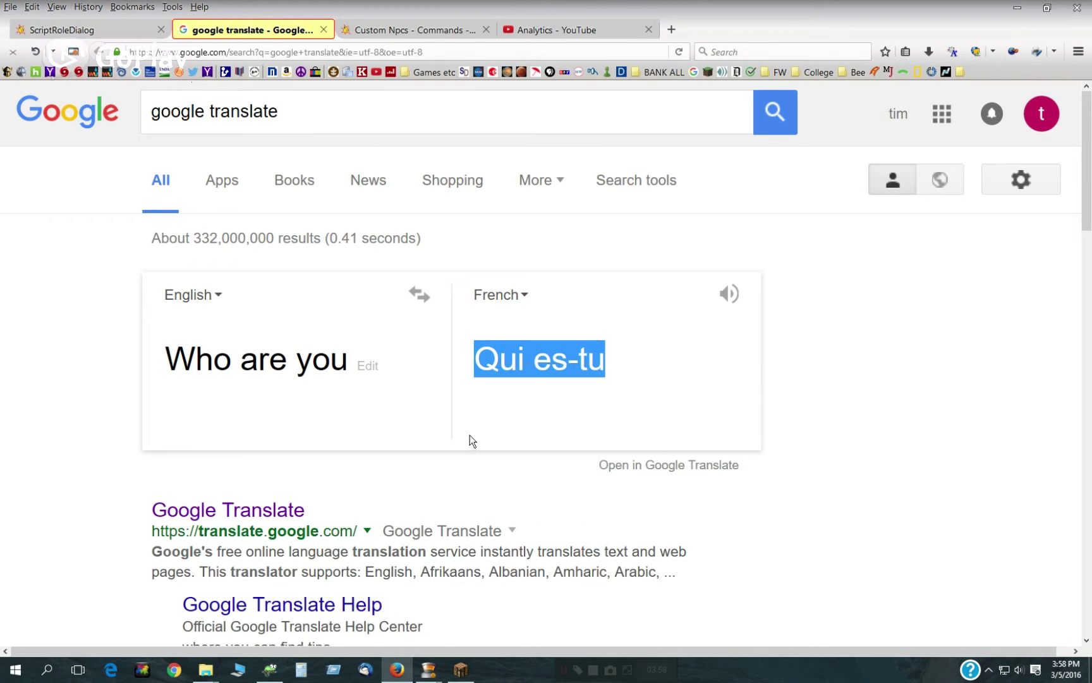
{"action": "left_click", "coordinate": [274, 675]}
{"action": "key", "text": "ctrl+v"}
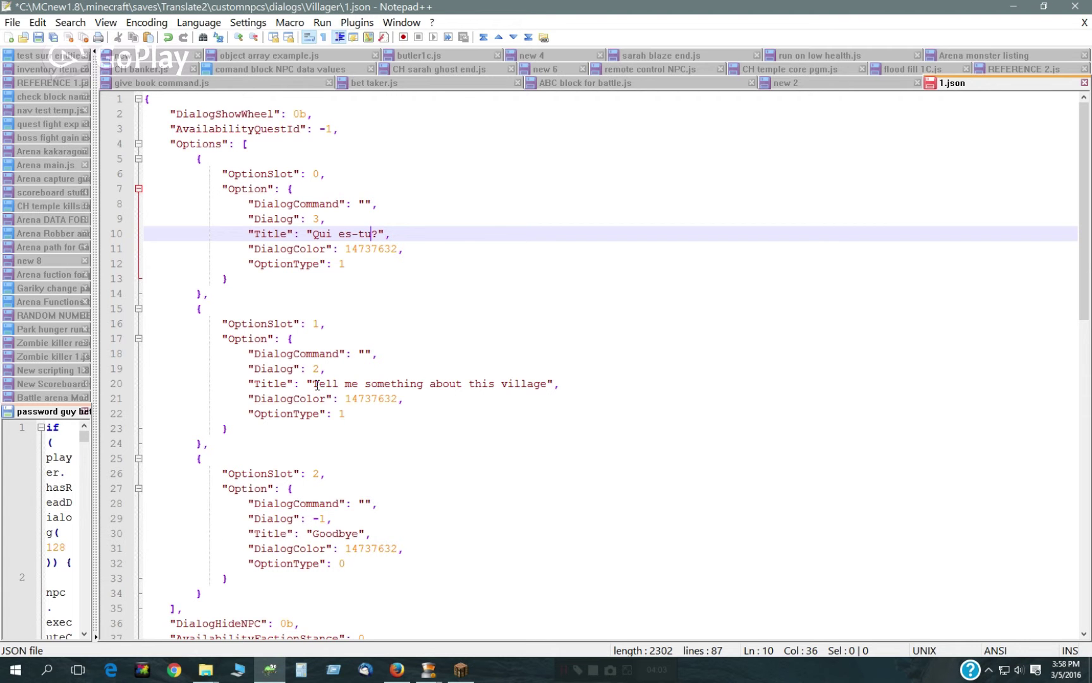
Copy the second option's title "Tell me something about this village" and translate it into French in Google Translate
{"action": "left_click_drag", "start_coordinate": [314, 385], "coordinate": [550, 387]}
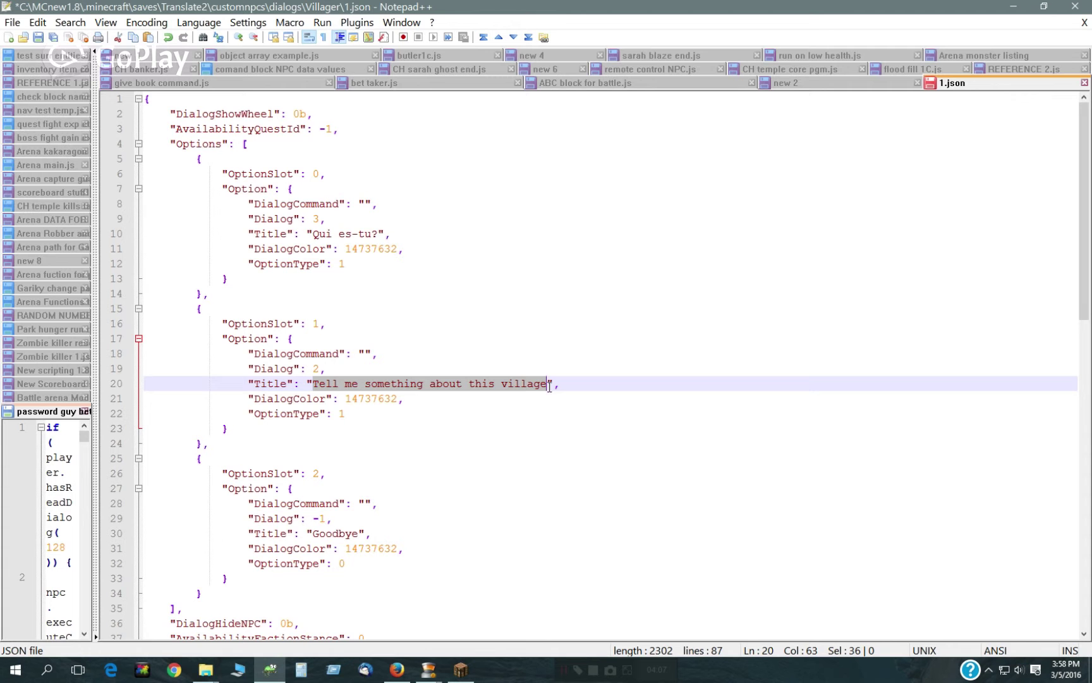
{"action": "left_click", "coordinate": [397, 668]}
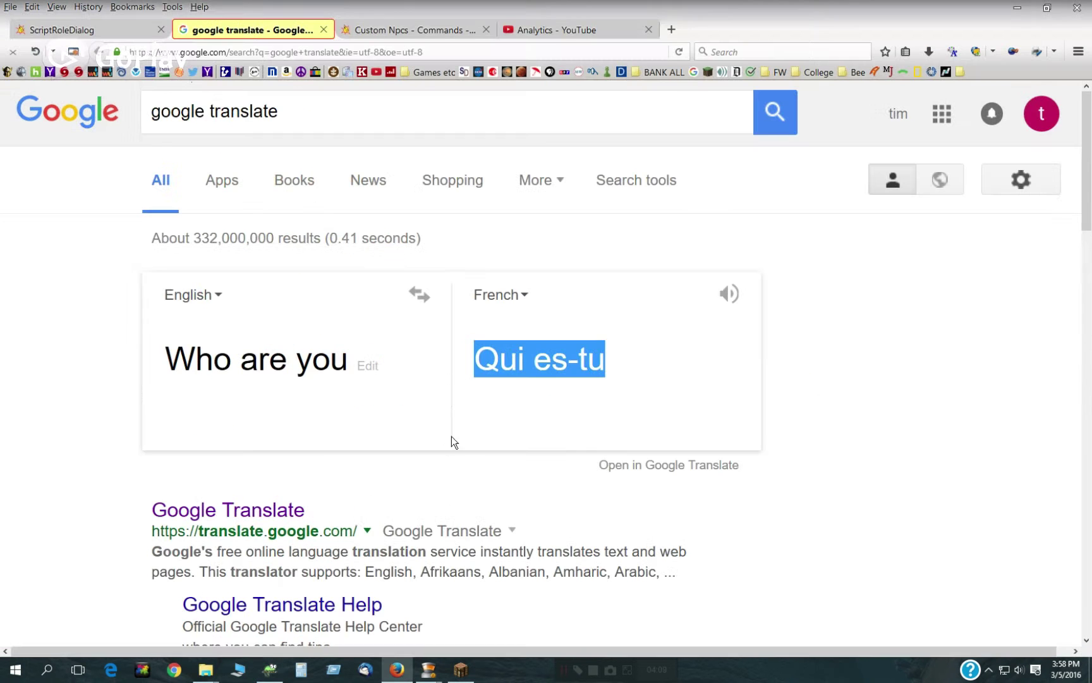
{"action": "left_click", "coordinate": [343, 378]}
{"action": "key", "text": "ctrl+v"}
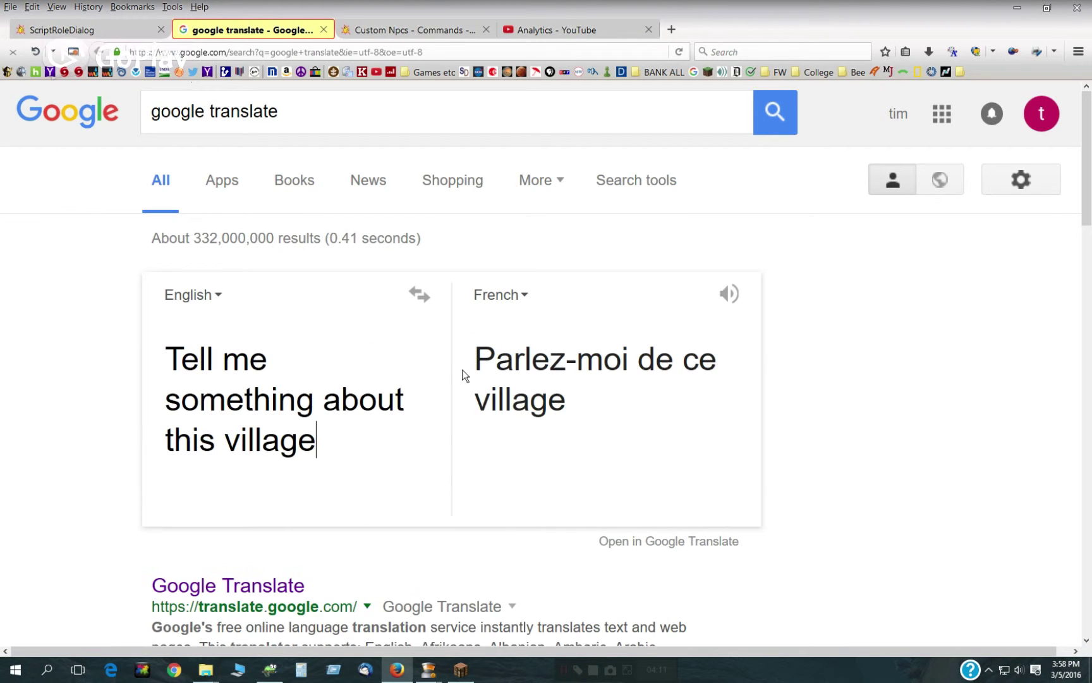
Copy the translation "Parlez-moi de ce village" and replace the second option's title with it in 1.json
{"action": "left_click_drag", "start_coordinate": [469, 358], "coordinate": [468, 356]}
{"action": "left_click", "coordinate": [478, 352]}
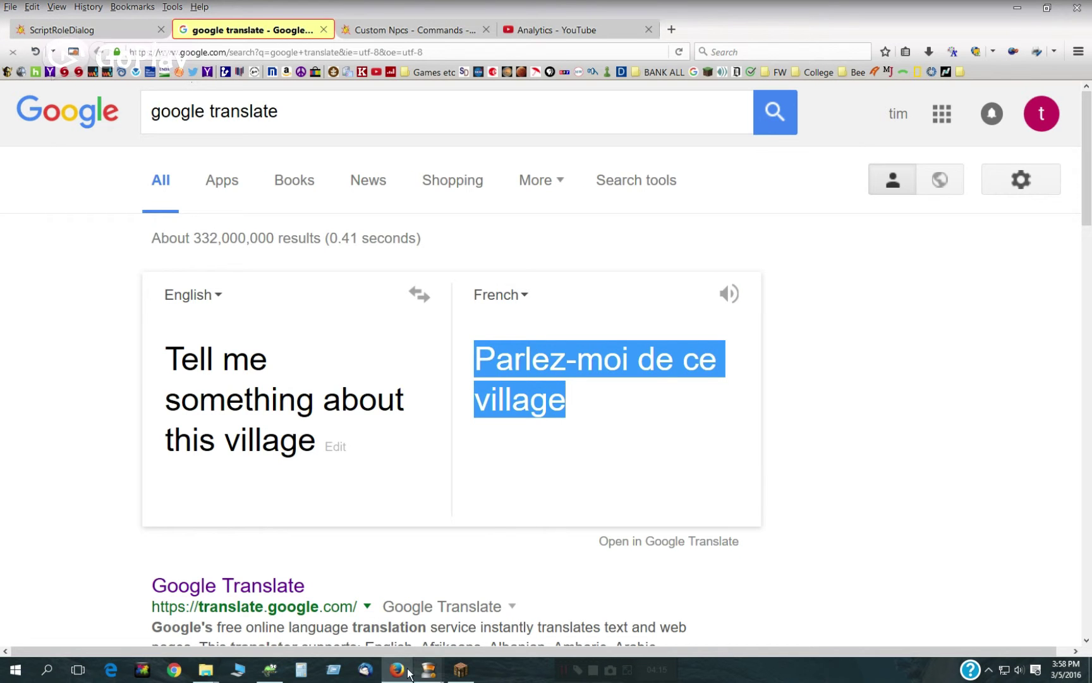
{"action": "left_click", "coordinate": [269, 673]}
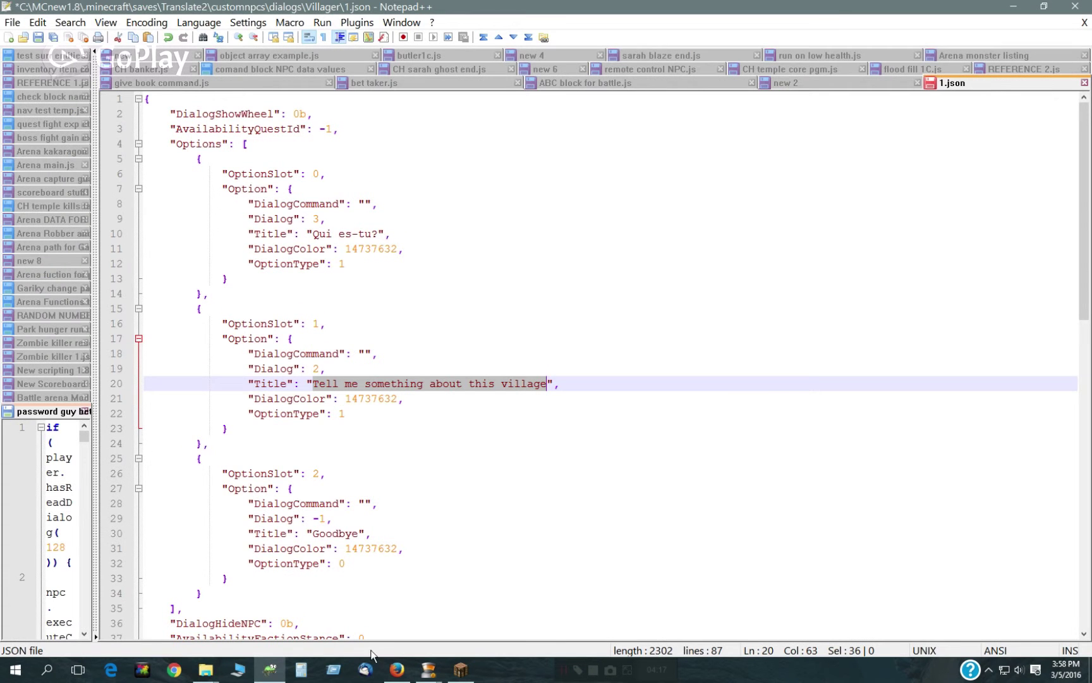
{"action": "key", "text": "ctrl+v"}
{"action": "scroll", "coordinate": [392, 634], "scroll_direction": "down", "scroll_amount": 6}
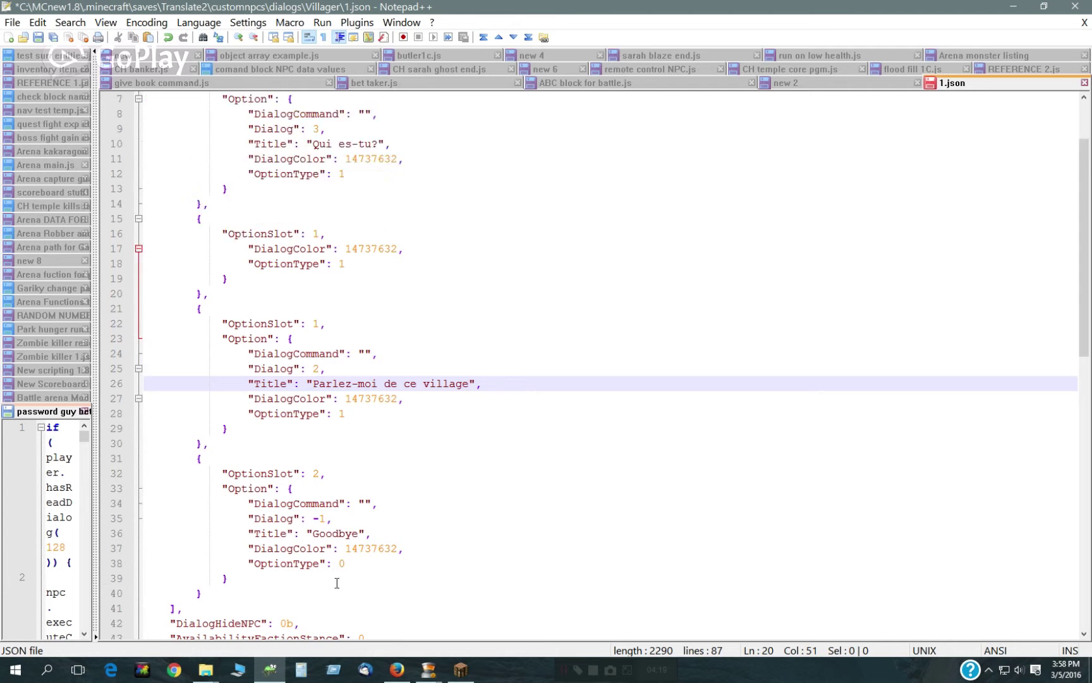
Copy the third option's title "Goodbye" from 1.json and translate it into French in Google Translate
{"action": "double_click", "coordinate": [326, 263]}
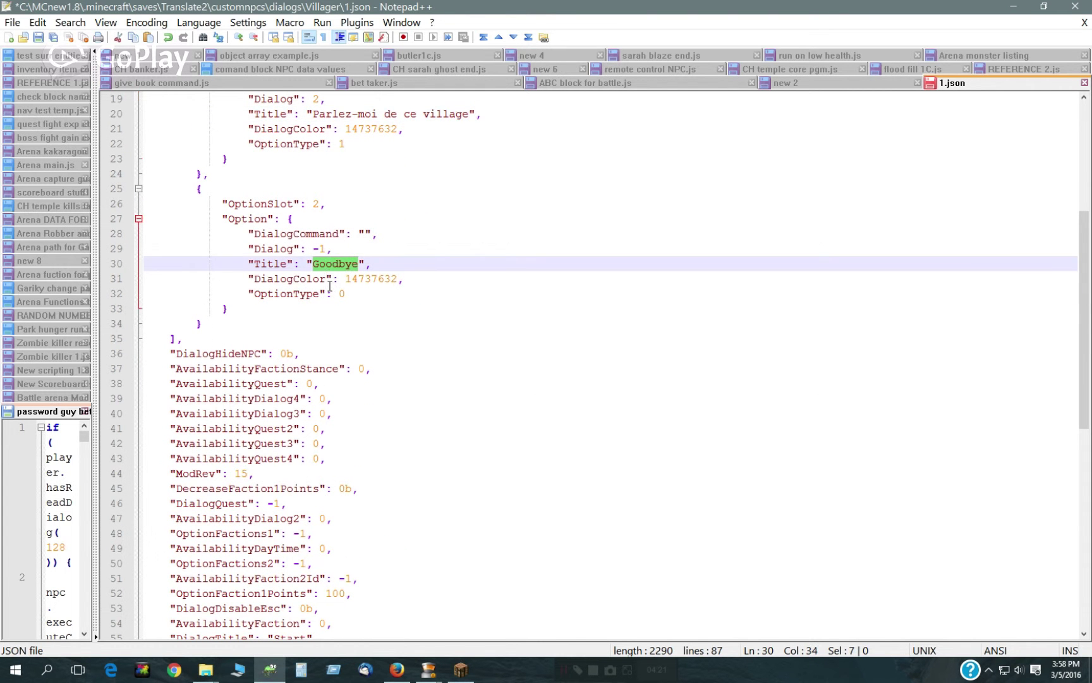
{"action": "left_click", "coordinate": [397, 670]}
{"action": "triple_click", "coordinate": [281, 446]}
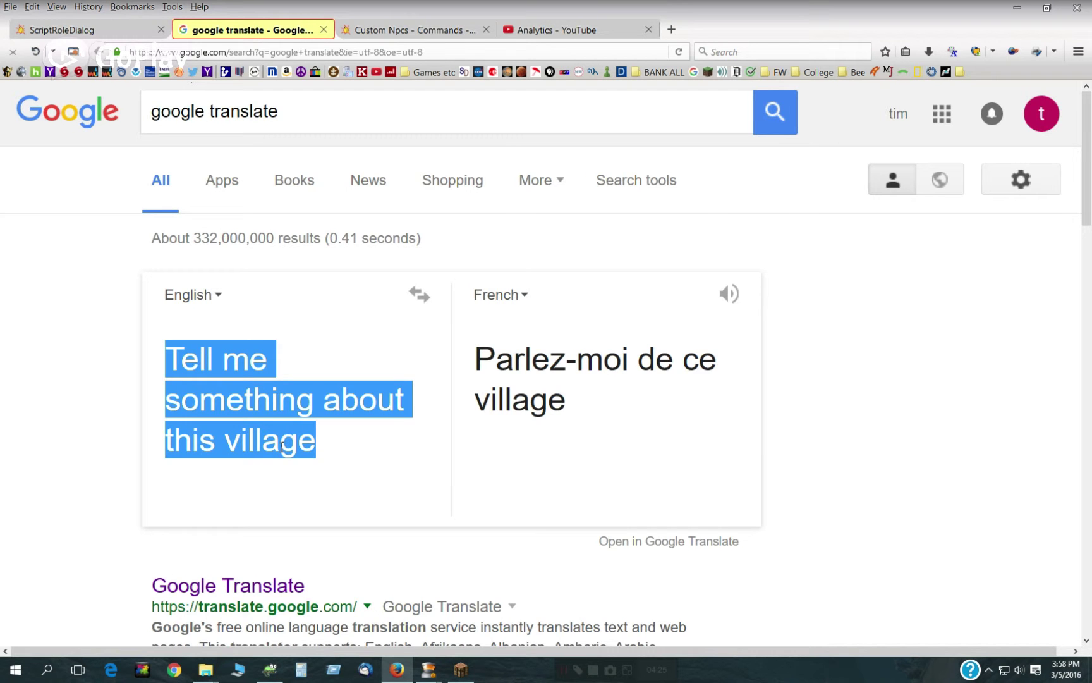
{"action": "key", "text": "ctrl+v"}
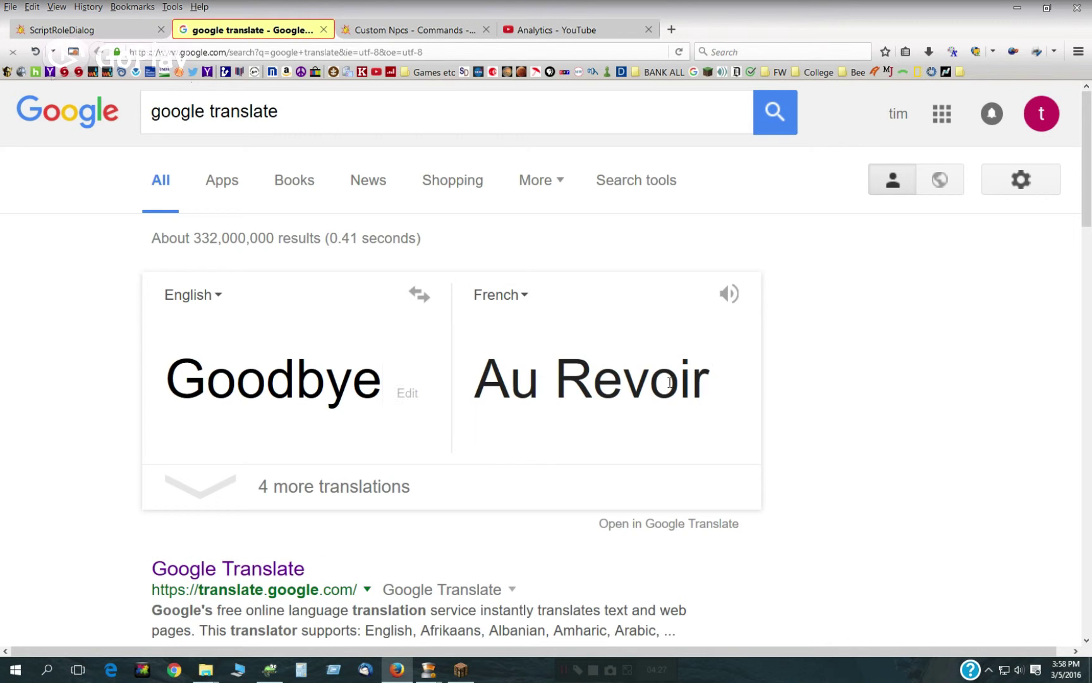
Copy the translation "Au Revoir" and replace the third option's title "Goodbye" with it in Notepad++
{"action": "left_click_drag", "start_coordinate": [711, 382], "coordinate": [481, 391]}
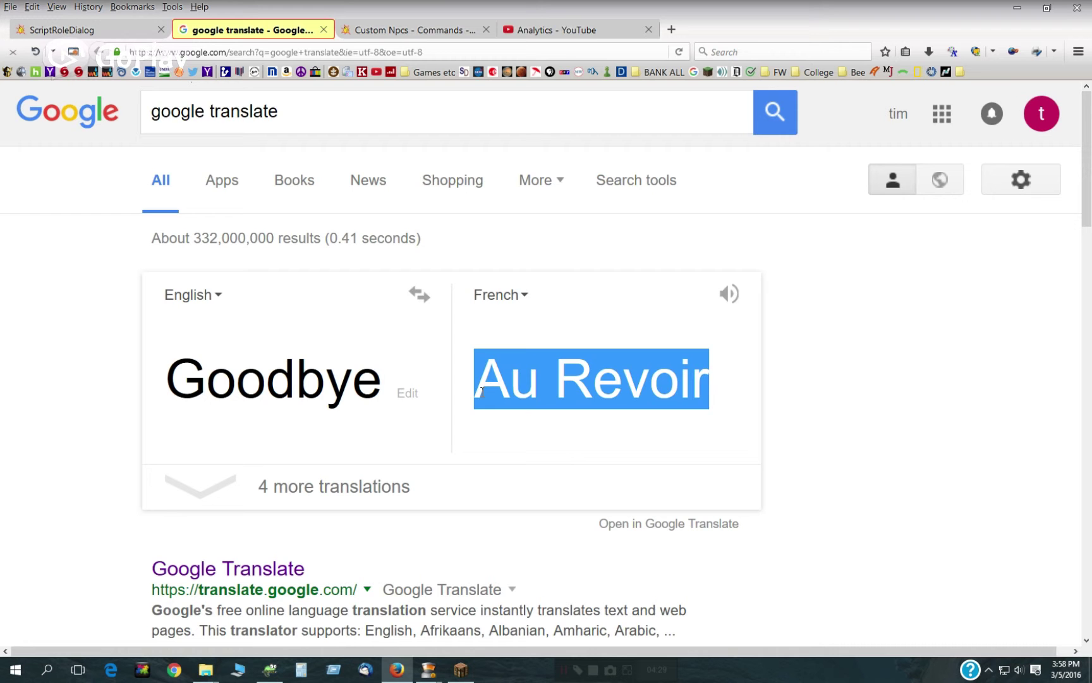
{"action": "left_click", "coordinate": [278, 670]}
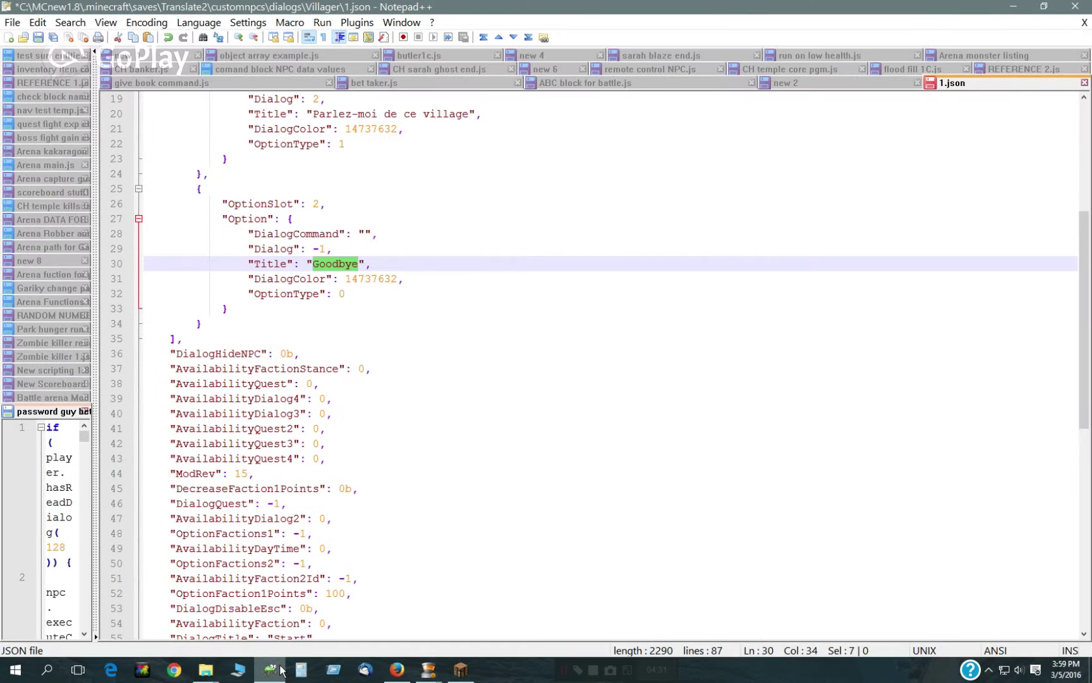
{"action": "key", "text": "ctrl+v"}
Copy the dialog text "Welcome to our village. I hope you enjoy your stay" and translate it into French in Google Translate
{"action": "scroll", "coordinate": [360, 351], "scroll_direction": "down", "scroll_amount": 8}
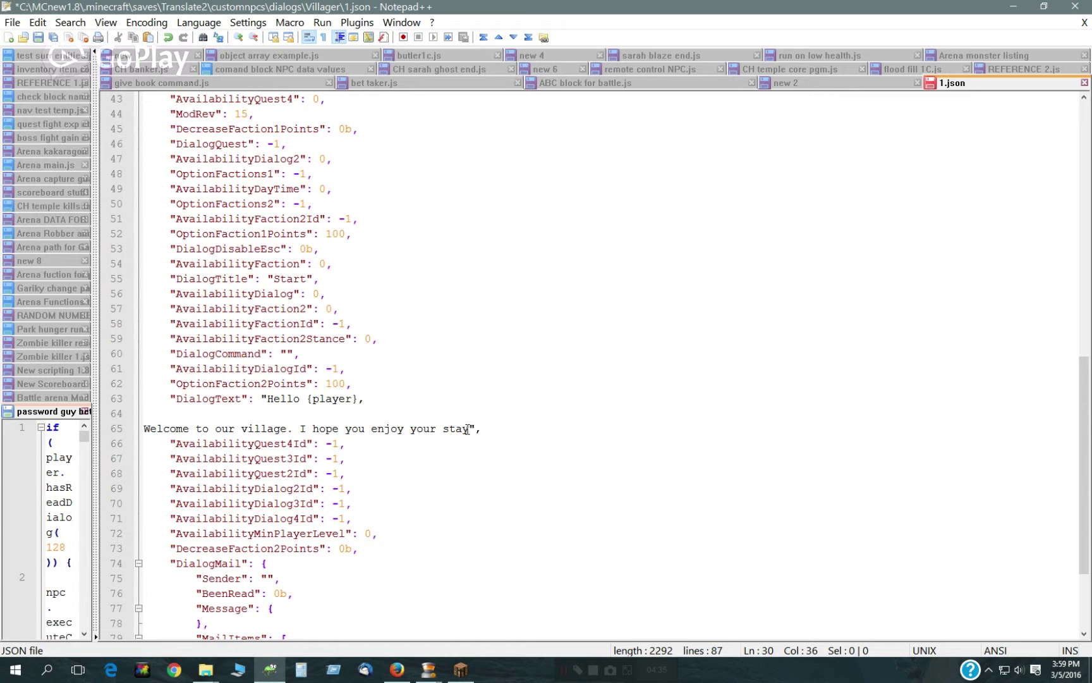
{"action": "left_click", "coordinate": [466, 430]}
{"action": "left_click_drag", "start_coordinate": [466, 430], "coordinate": [145, 428]}
{"action": "key", "text": "ctrl+c"}
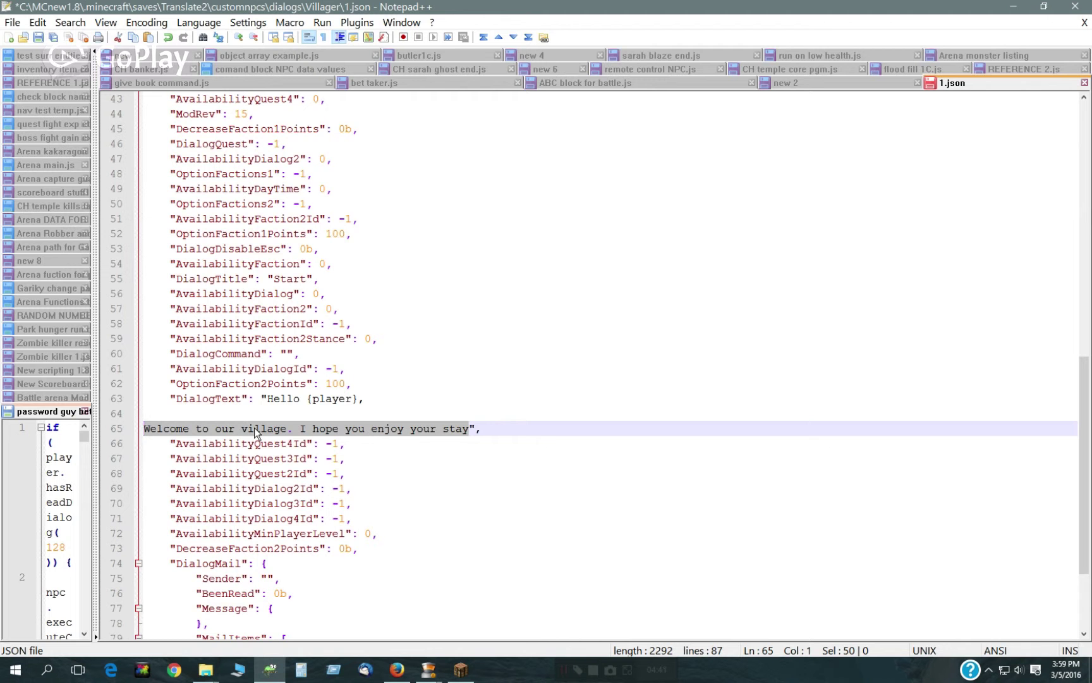
{"action": "left_click", "coordinate": [409, 666]}
{"action": "left_click", "coordinate": [342, 441]}
{"action": "double_click", "coordinate": [342, 409]}
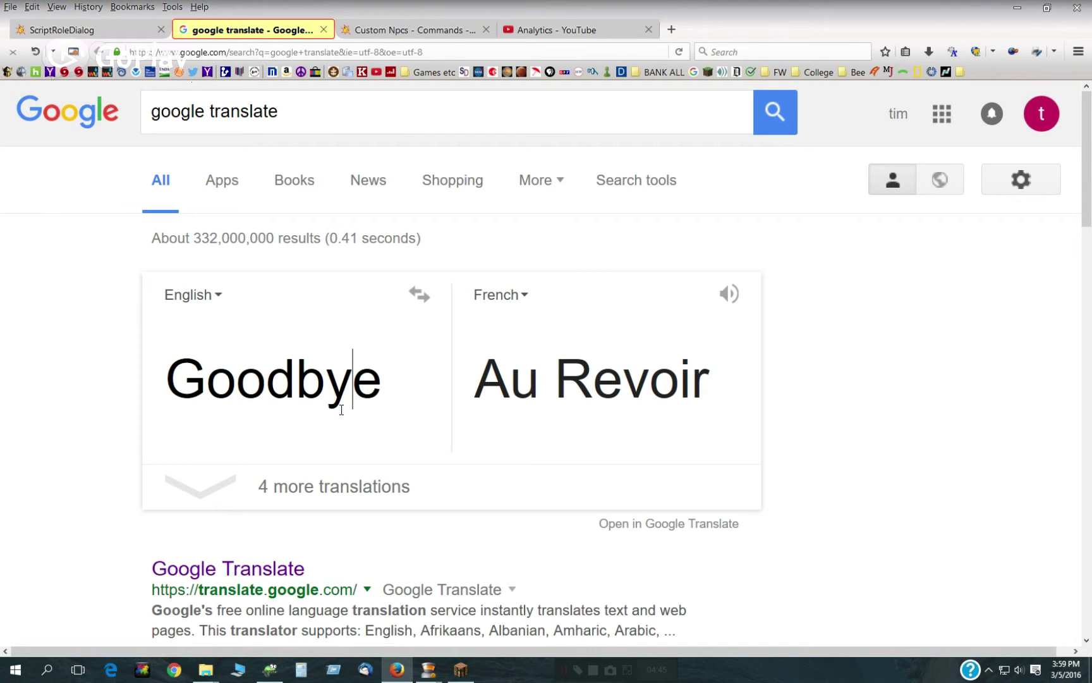
{"action": "key", "text": "ctrl+v"}
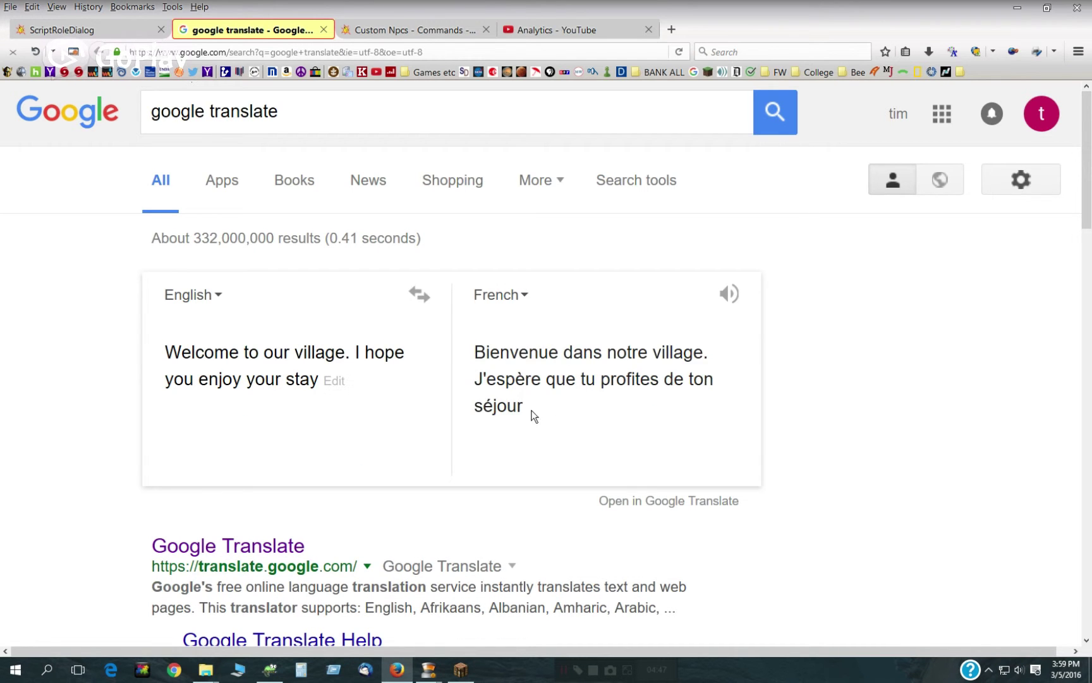
Copy "Bienvenue dans notre village. J'espère que tu profites de ton séjour" and replace the English welcome sentence with it in 1.json
{"action": "left_click_drag", "start_coordinate": [529, 412], "coordinate": [463, 359]}
{"action": "right_click", "coordinate": [517, 364]}
{"action": "left_click", "coordinate": [536, 375]}
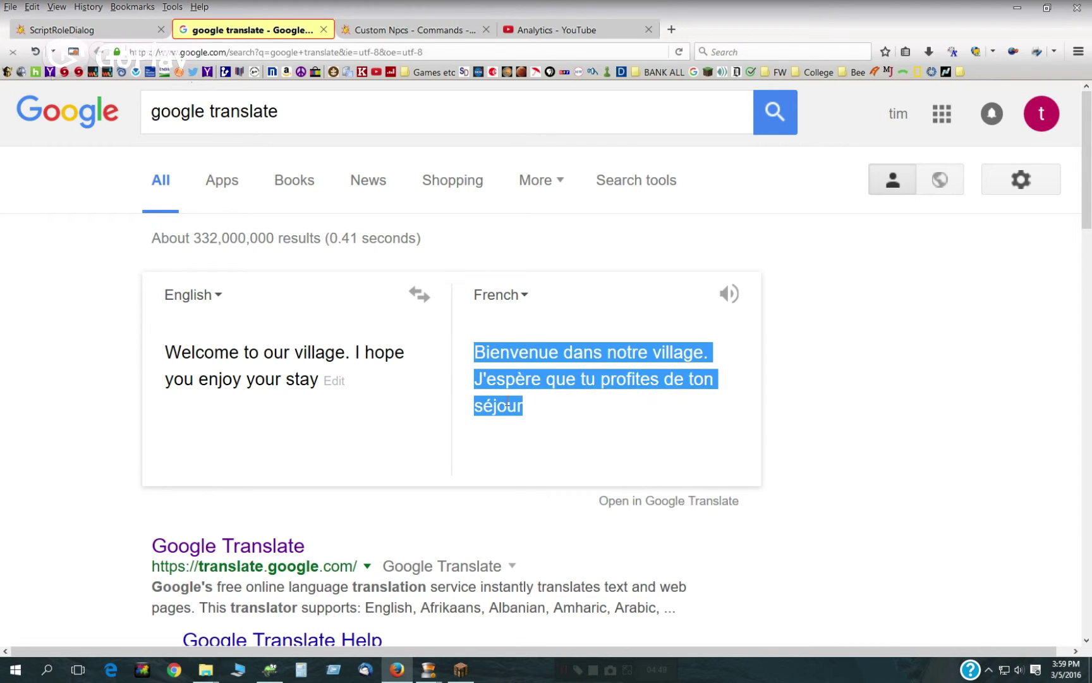
{"action": "left_click", "coordinate": [270, 670]}
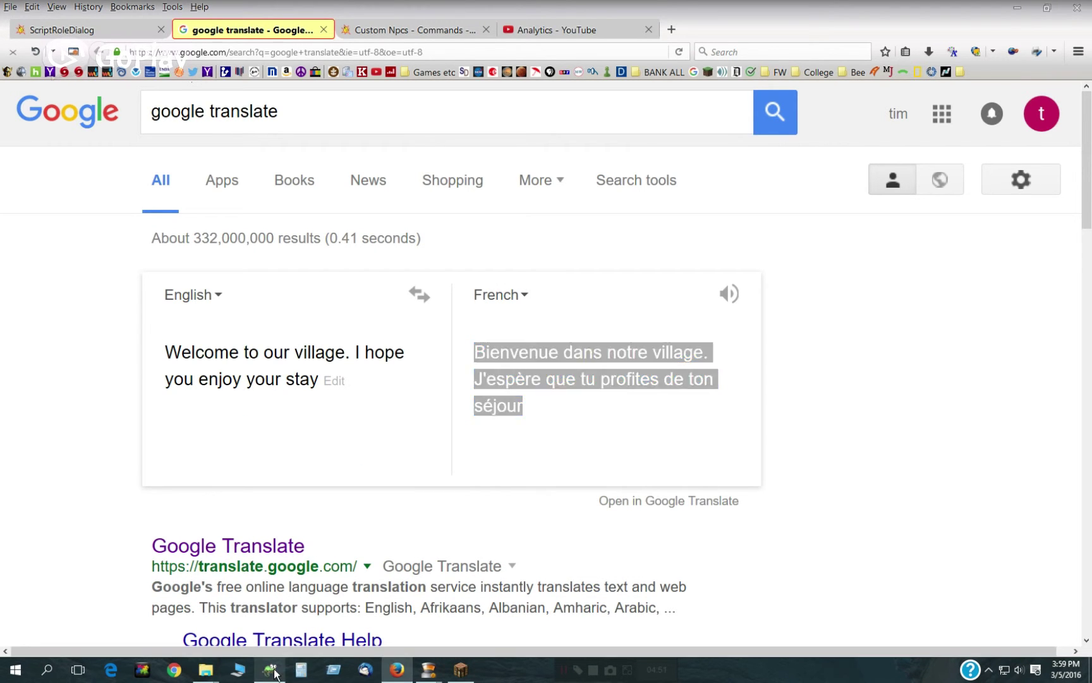
{"action": "key", "text": "ctrl+v"}
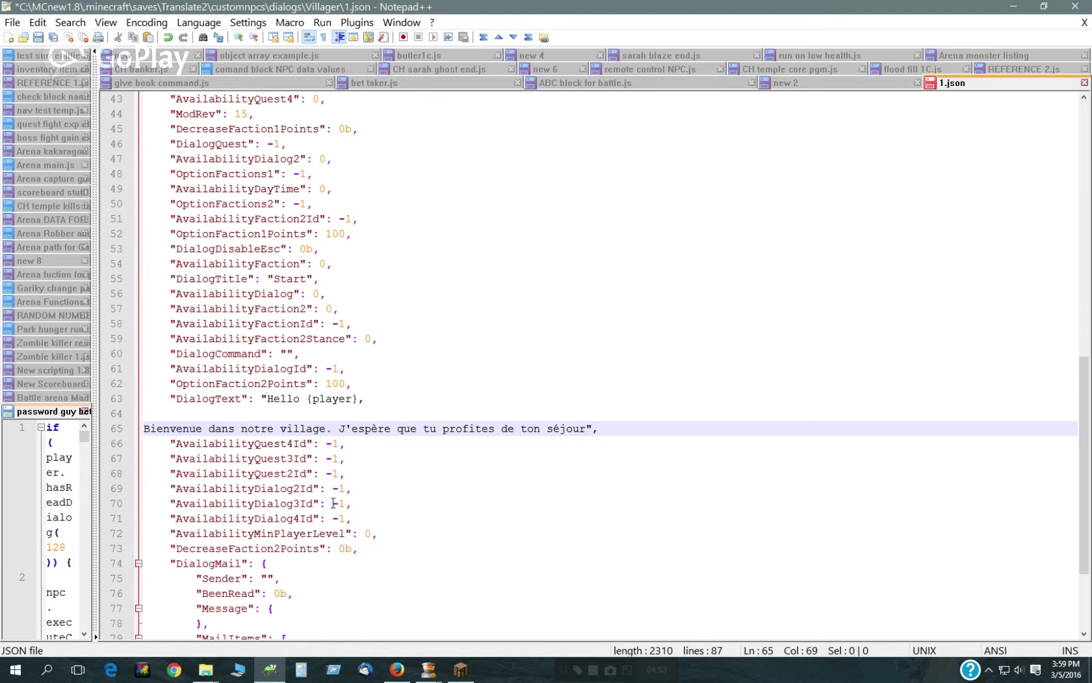
Copy the greeting "Hello" from the DialogText and translate it into French in Google Translate
{"action": "double_click", "coordinate": [284, 397]}
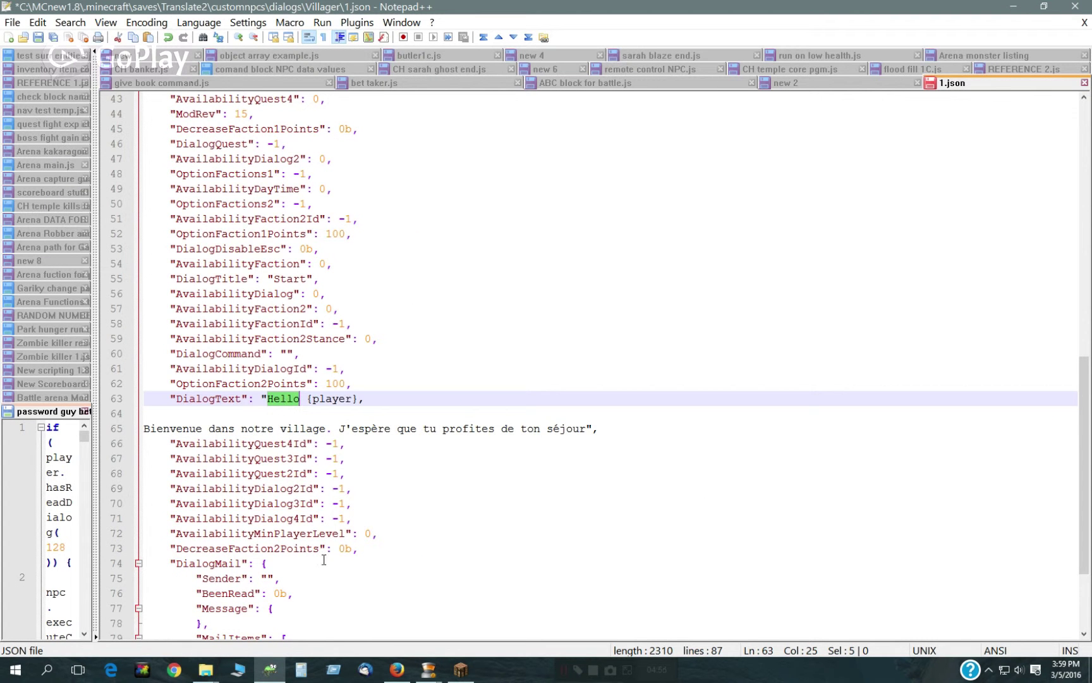
{"action": "left_click", "coordinate": [397, 669]}
{"action": "left_click", "coordinate": [280, 384]}
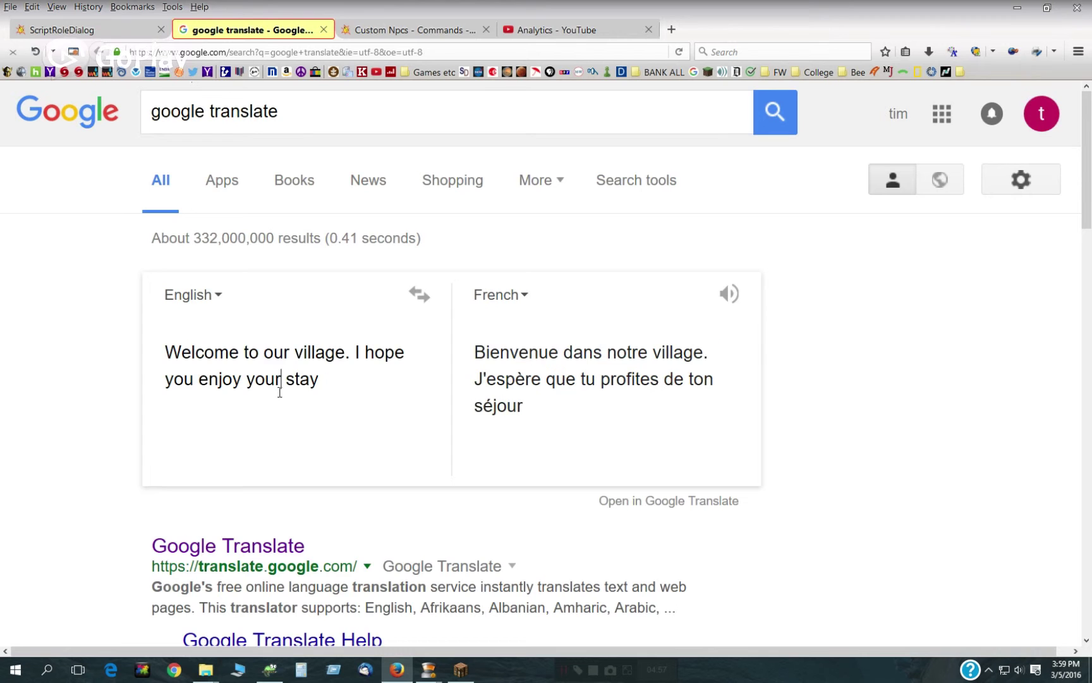
{"action": "key", "text": "ctrl+a"}
{"action": "key", "text": "ctrl+v"}
Copy the translation "Bonjour" and replace "Hello" before {player} with it in the DialogText in Notepad++
{"action": "double_click", "coordinate": [573, 390]}
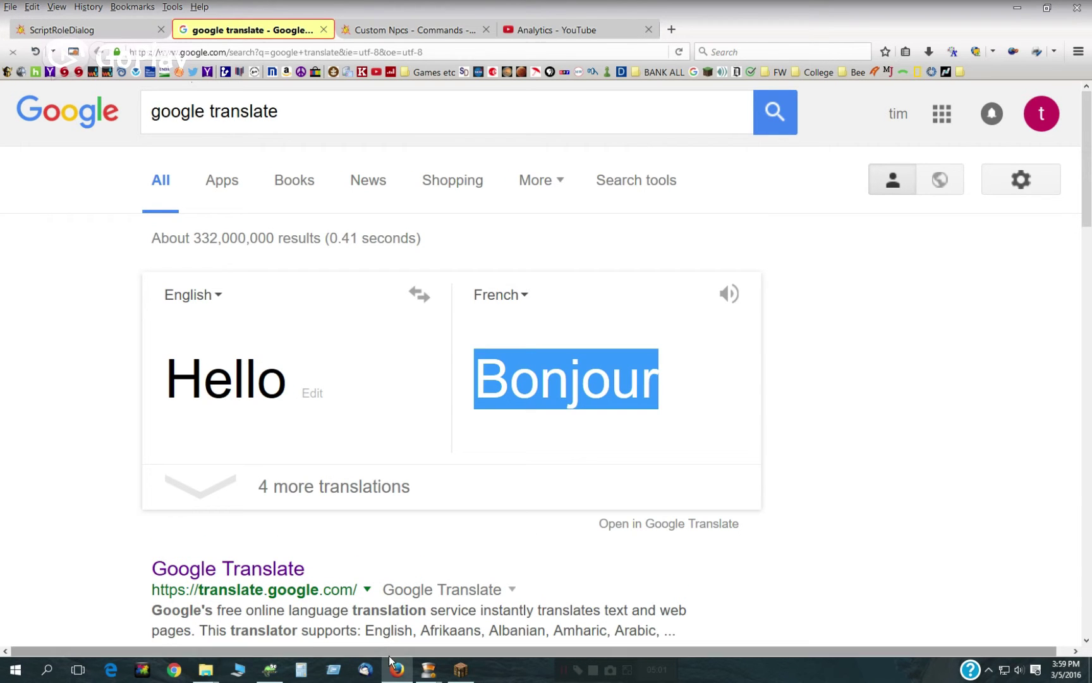
{"action": "left_click", "coordinate": [264, 679]}
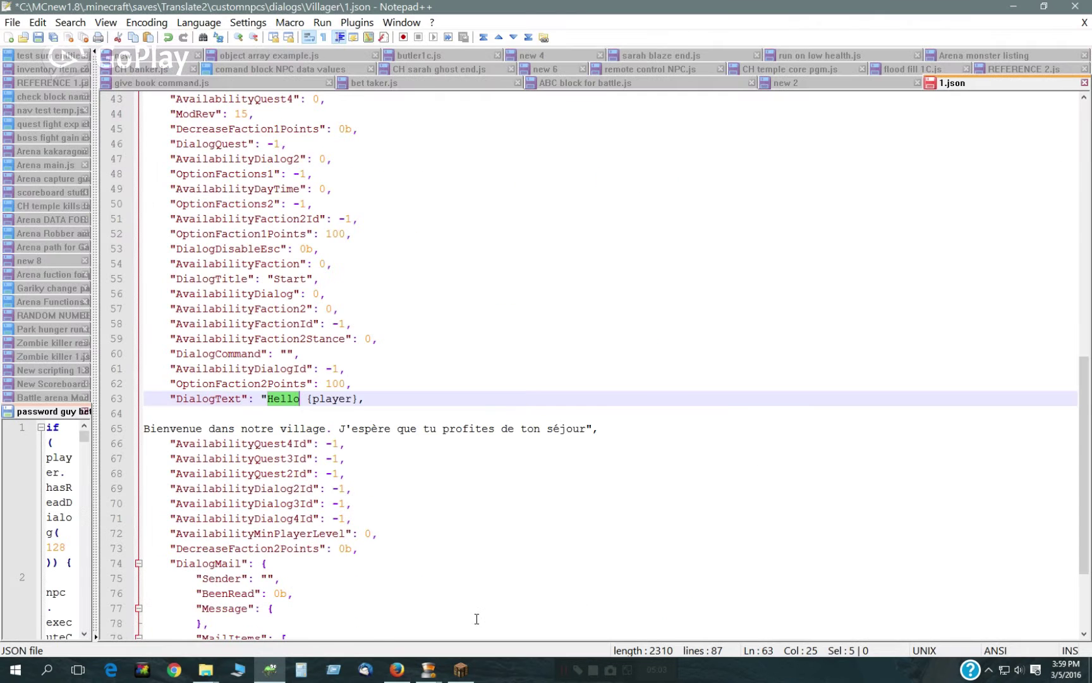
{"action": "key", "text": "ctrl+v"}
Select the DialogTitle value "Start" in 1.json, and replace the source text in Google Translate with "Start" to translate it into French
{"action": "scroll", "coordinate": [484, 521], "scroll_direction": "down", "scroll_amount": 2}
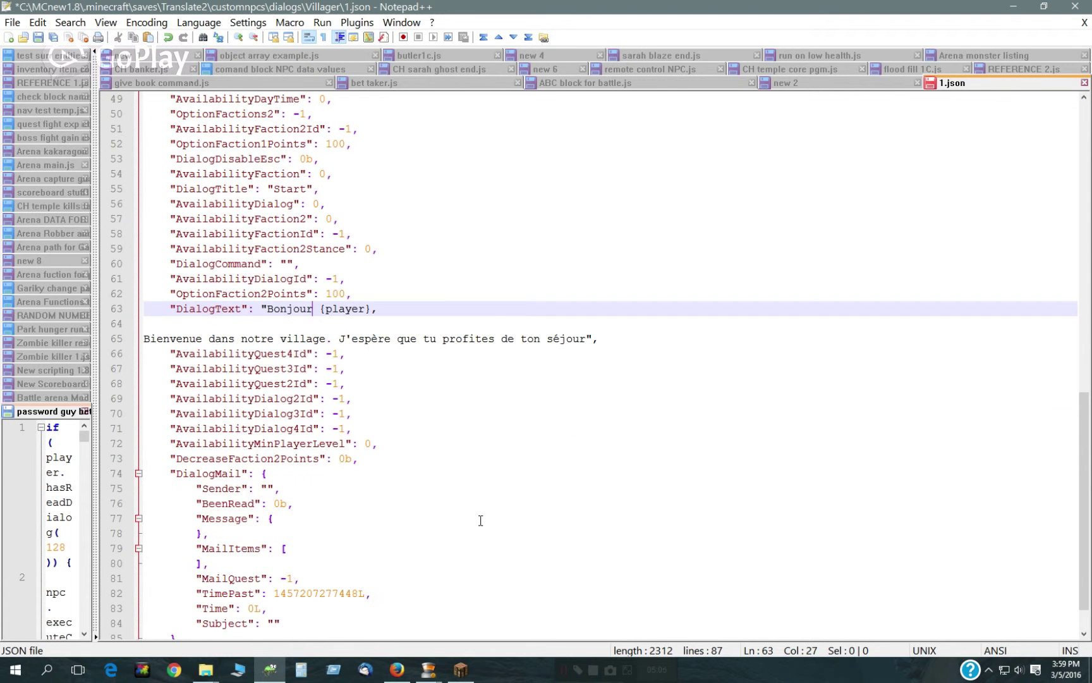
{"action": "scroll", "coordinate": [474, 509], "scroll_direction": "up", "scroll_amount": 4}
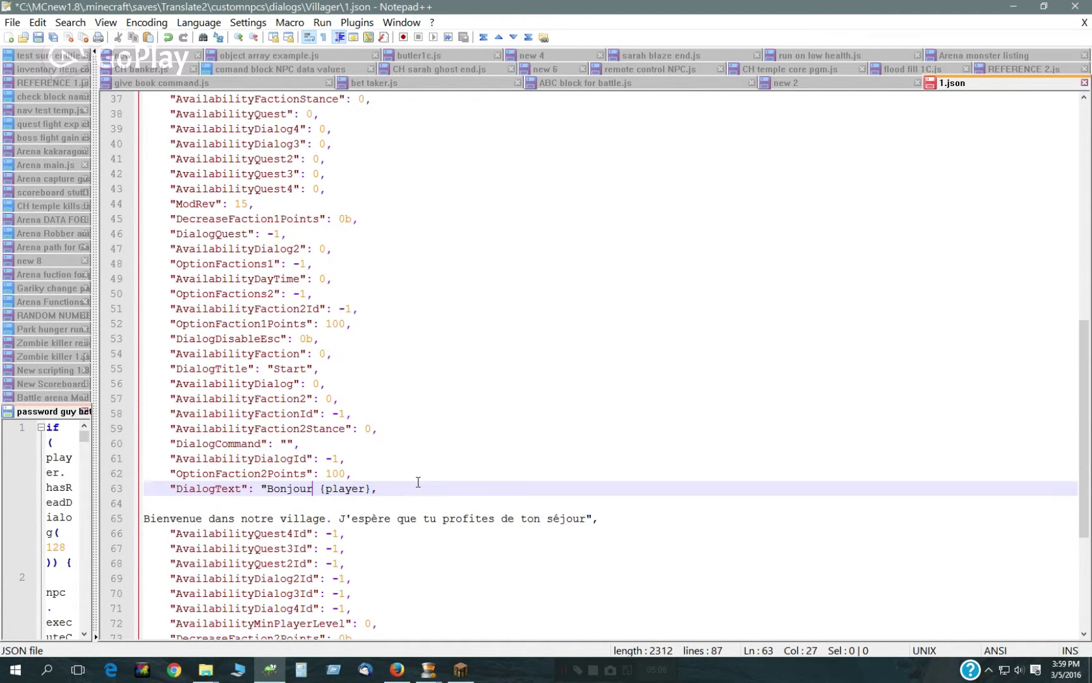
{"action": "double_click", "coordinate": [286, 370]}
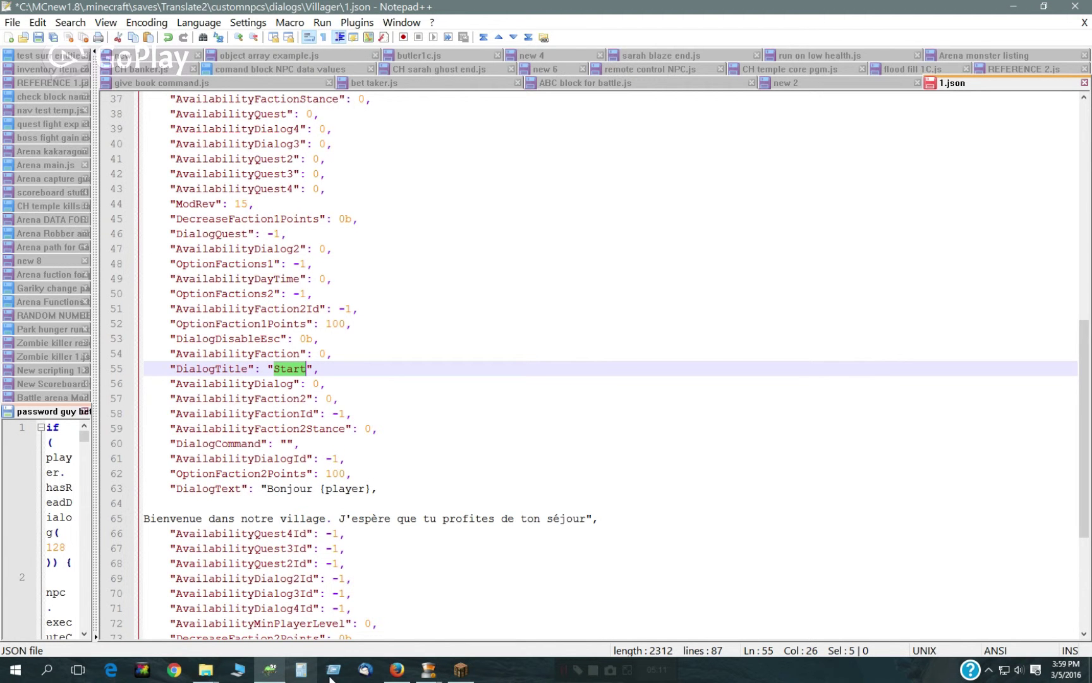
{"action": "left_click", "coordinate": [397, 669]}
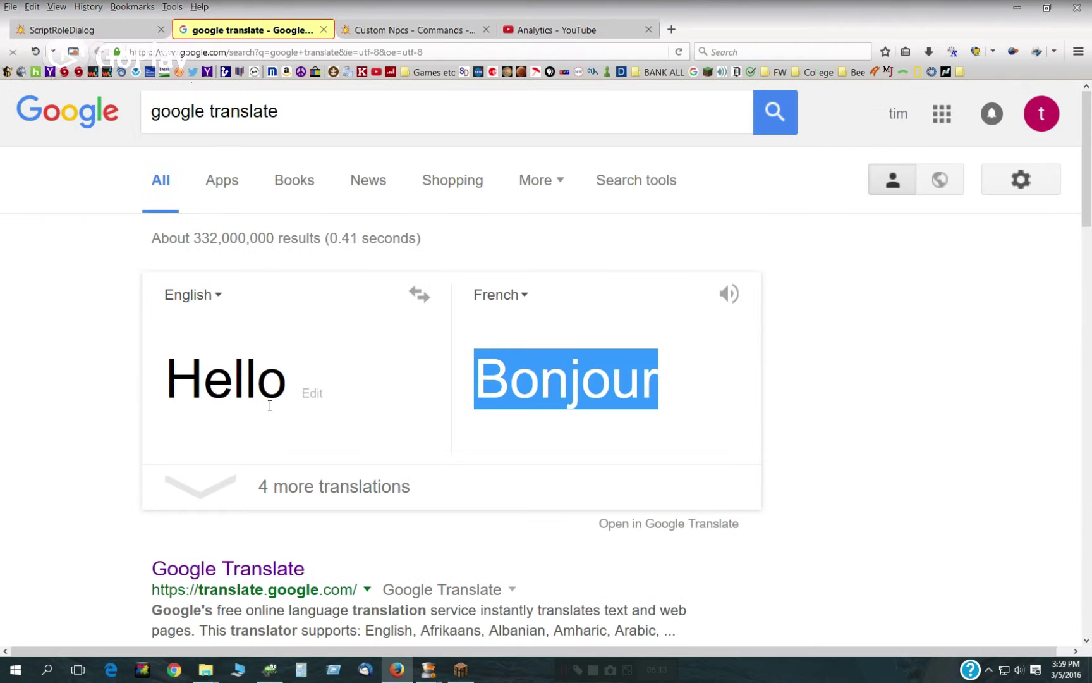
{"action": "double_click", "coordinate": [270, 405]}
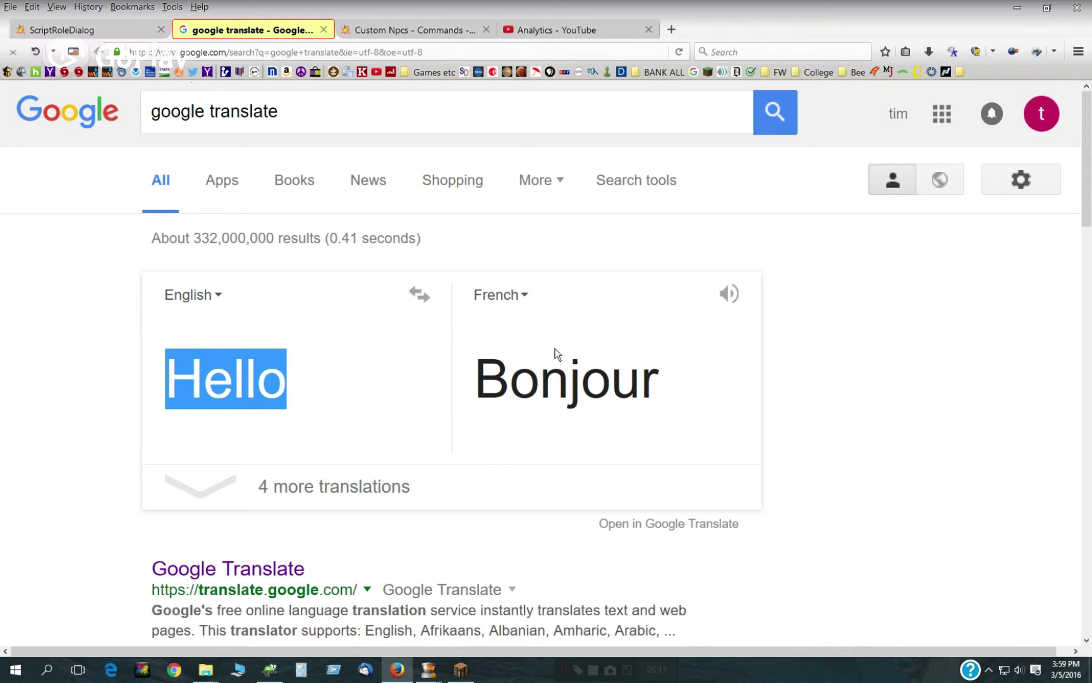
{"action": "left_click", "coordinate": [559, 372]}
{"action": "double_click", "coordinate": [558, 372]}
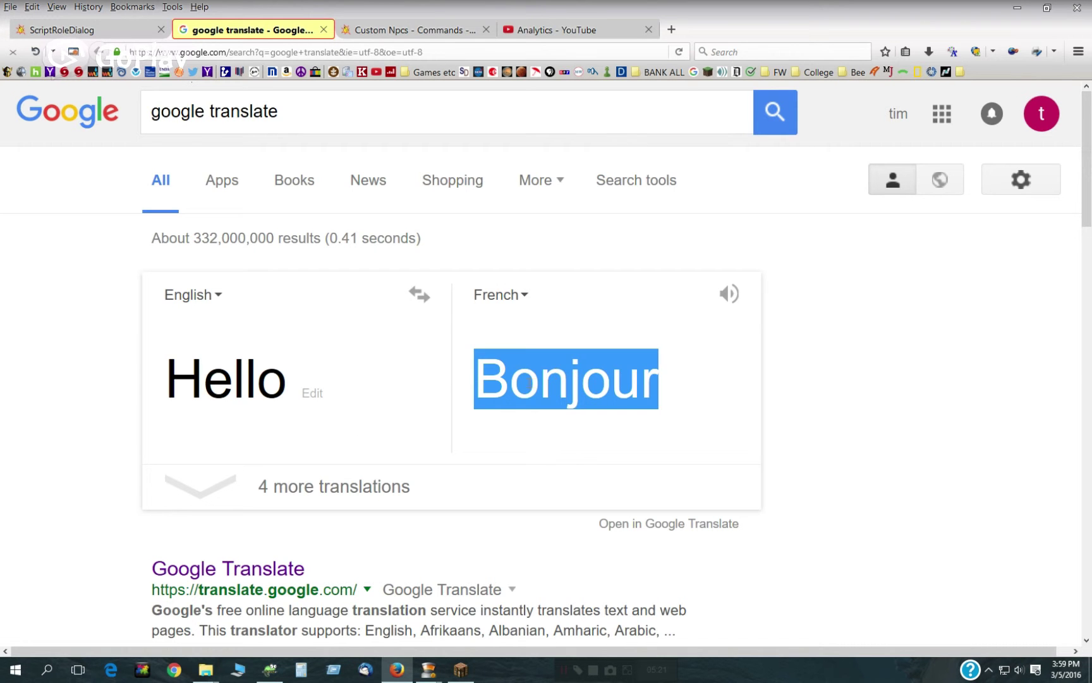
{"action": "double_click", "coordinate": [238, 372]}
{"action": "key", "text": "Right"}
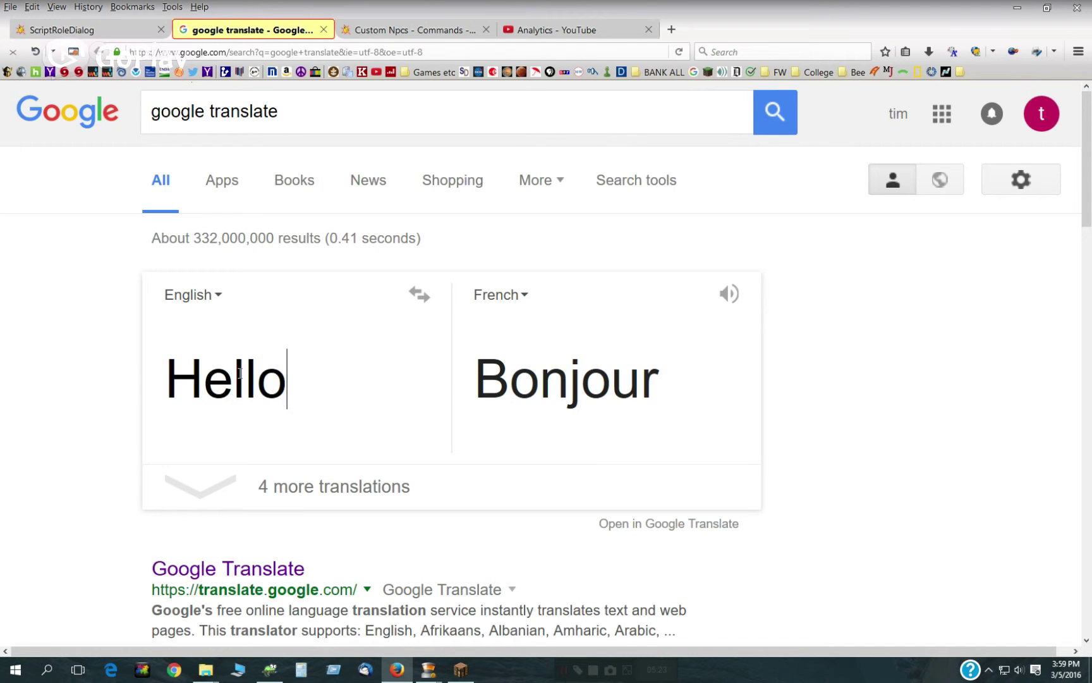
{"action": "key", "text": "BackSpace"}
{"action": "key", "text": "BackSpace"}
{"action": "key", "text": "BackSpace"}
{"action": "key", "text": "BackSpace"}
{"action": "key", "text": "BackSpace"}
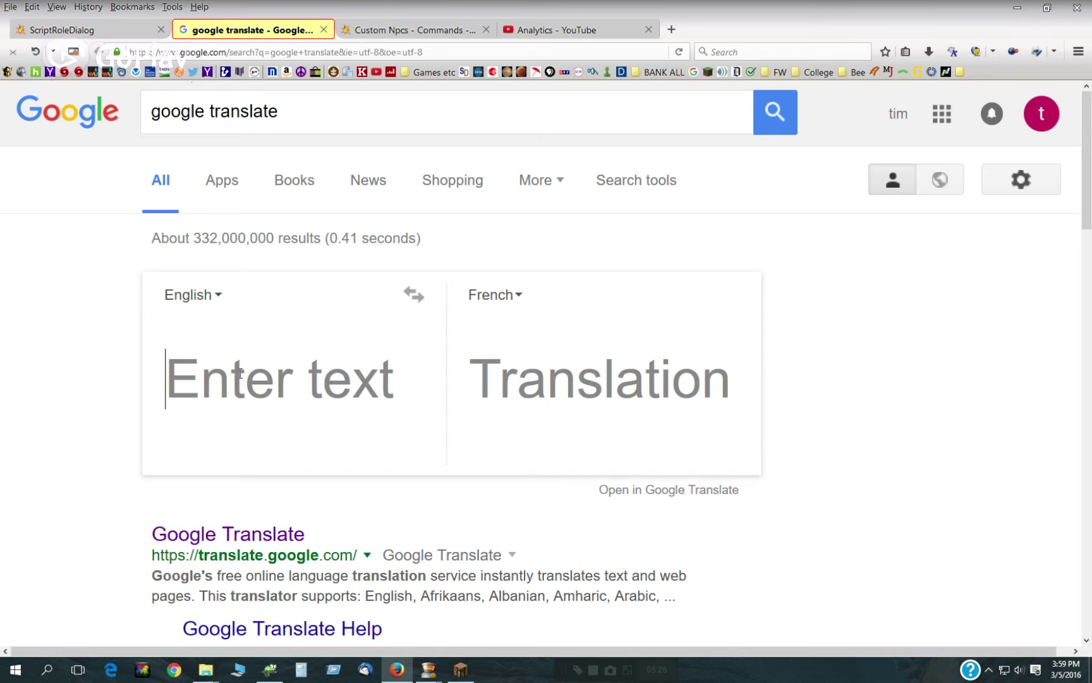
{"action": "type", "text": "Start"}
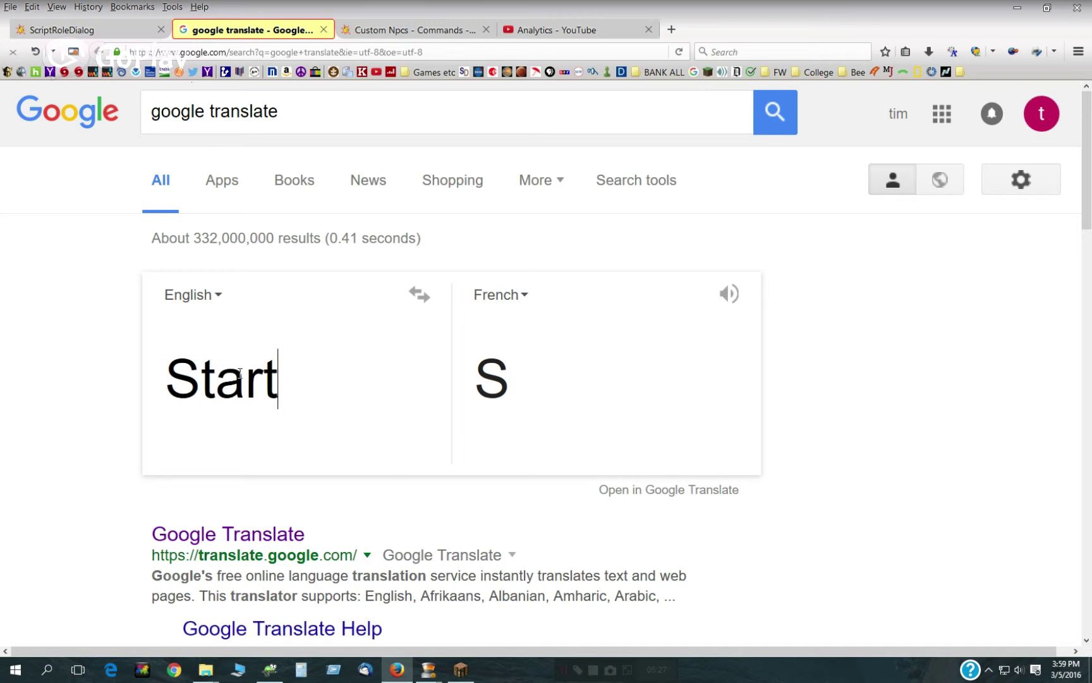
Copy the translation "Début" and replace the DialogTitle value "Start" with it in 1.json
{"action": "double_click", "coordinate": [532, 392]}
{"action": "key", "text": "ctrl+c"}
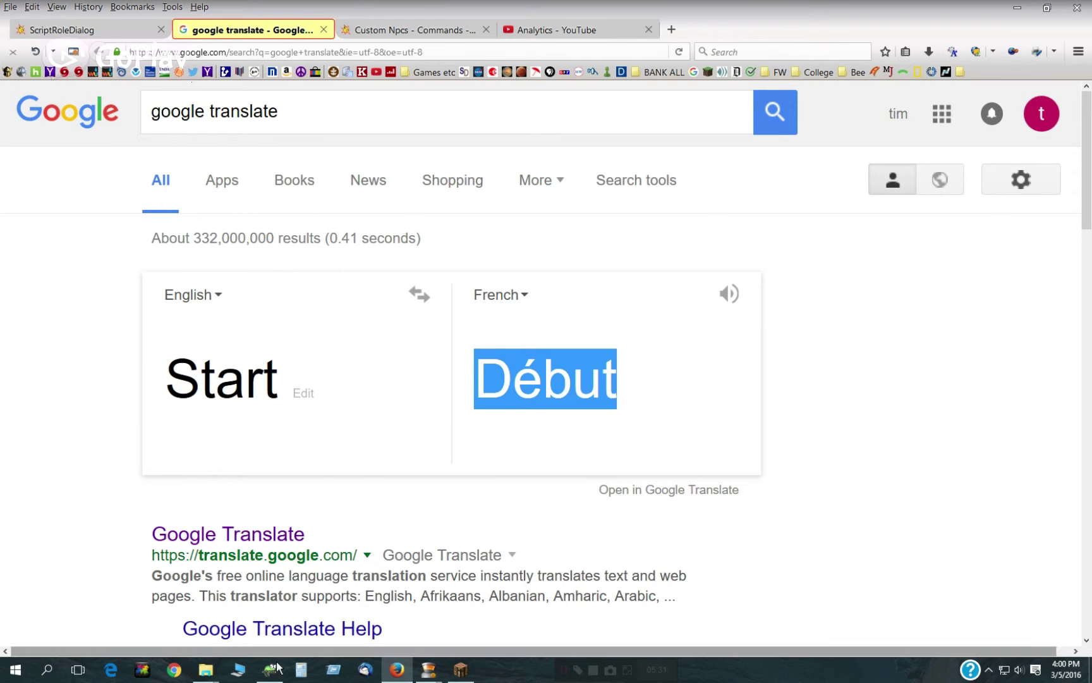
{"action": "key", "text": "alt+Tab"}
{"action": "key", "text": "ctrl+v"}
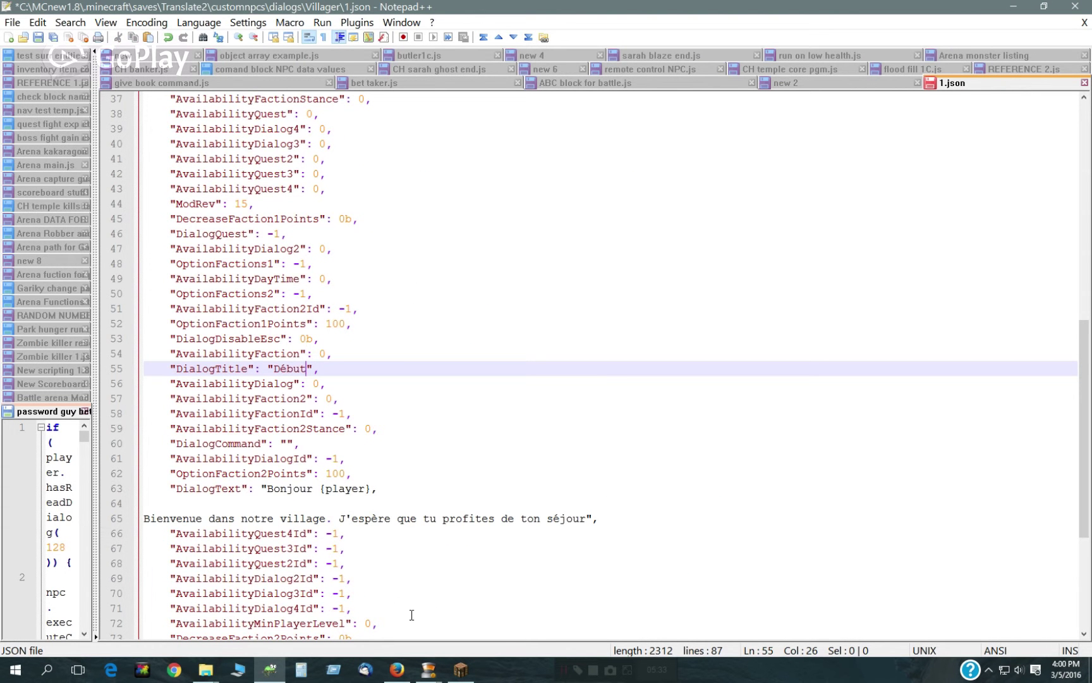
Review the options' Dialog numbers in 1.json and compare them with the numbered JSON files in the Villager folder in File Explorer
{"action": "scroll", "coordinate": [438, 464], "scroll_direction": "up", "scroll_amount": 8}
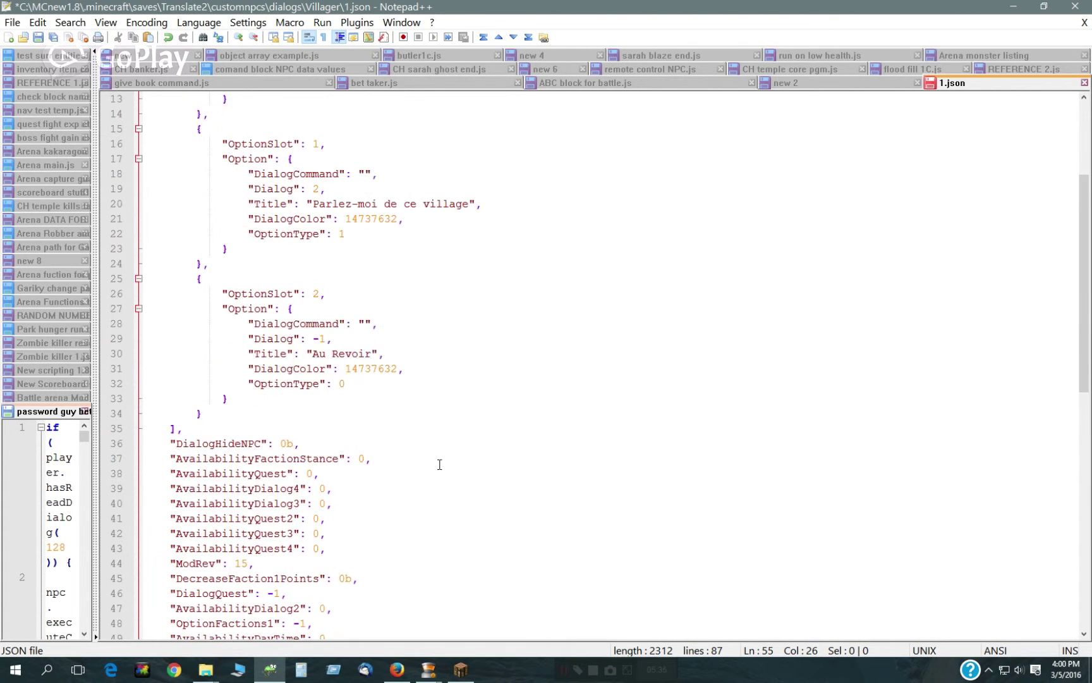
{"action": "scroll", "coordinate": [438, 455], "scroll_direction": "up", "scroll_amount": 4}
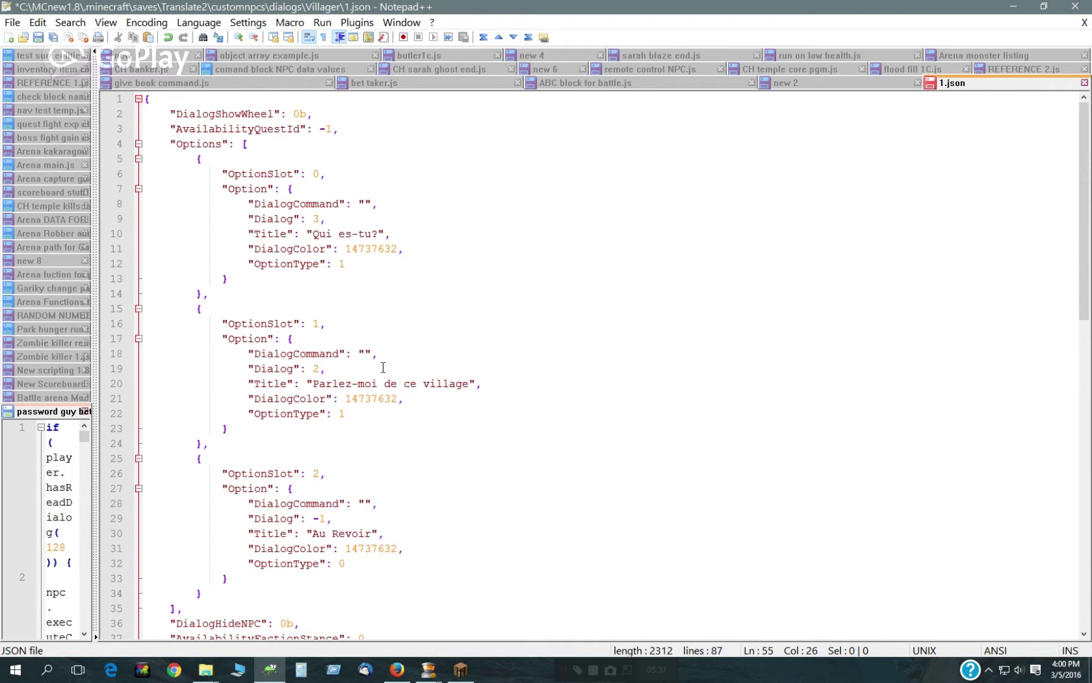
{"action": "double_click", "coordinate": [316, 371]}
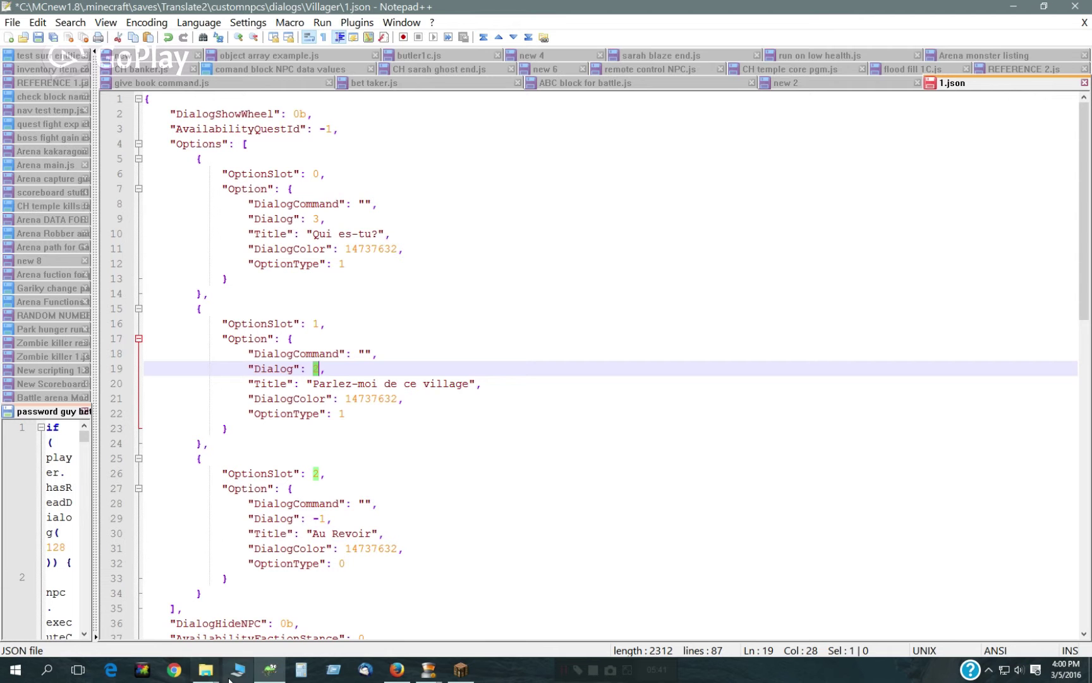
{"action": "mouse_move", "coordinate": [214, 670]}
{"action": "left_click", "coordinate": [265, 601]}
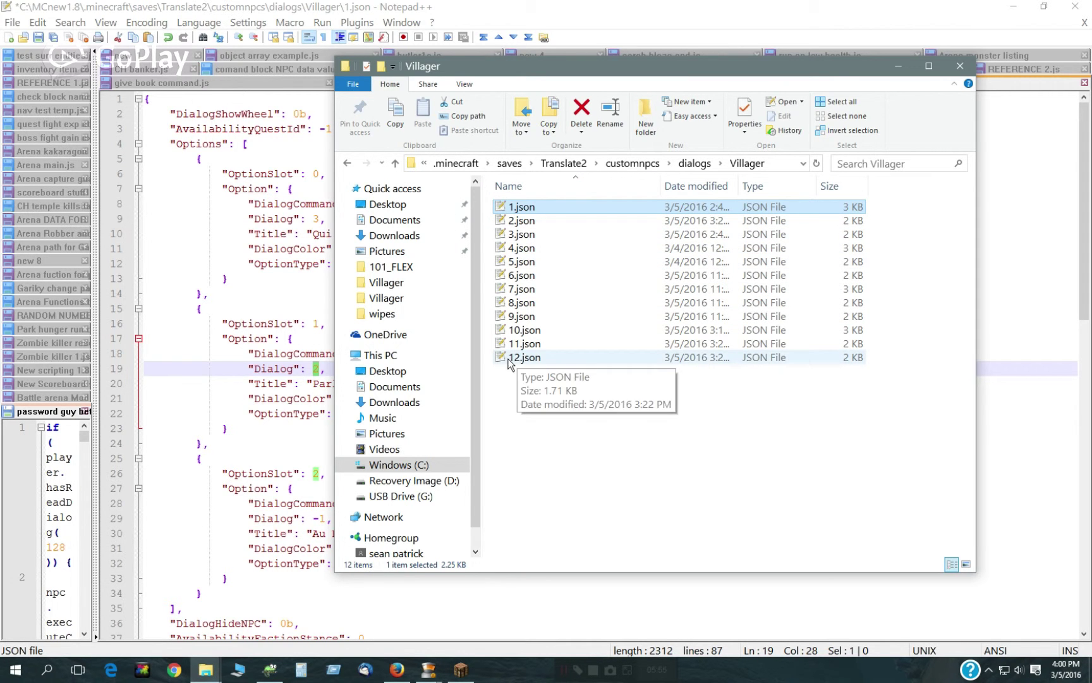
{"action": "left_click", "coordinate": [167, 271]}
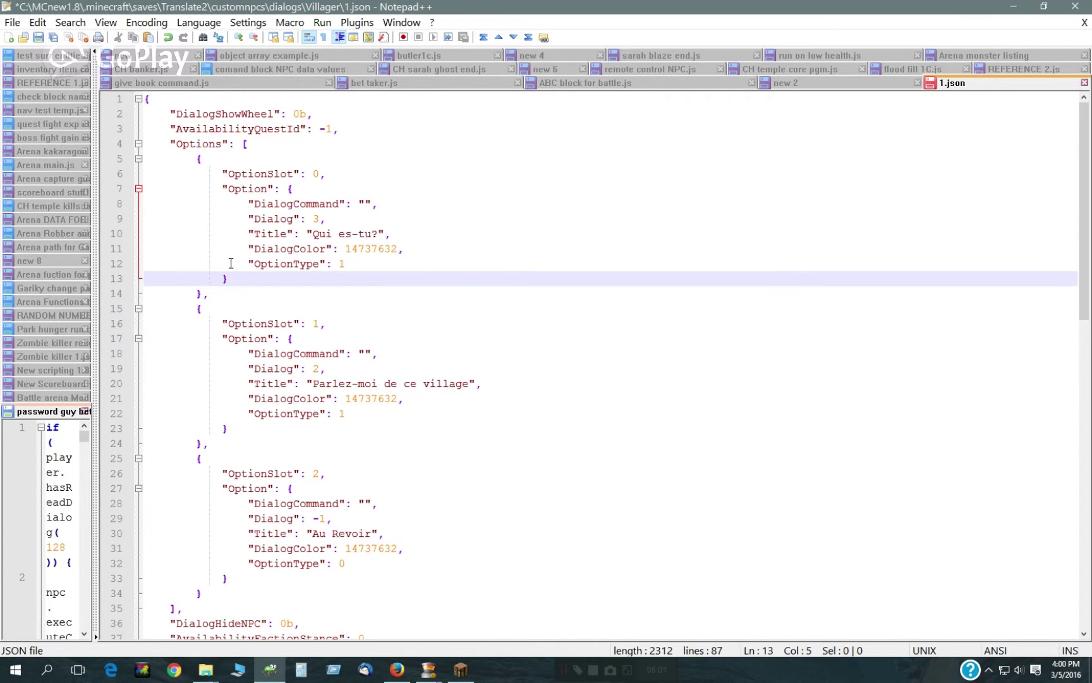
Set the Dialog number of the first option, "Qui es-tu?", to 15
{"action": "left_click", "coordinate": [319, 218]}
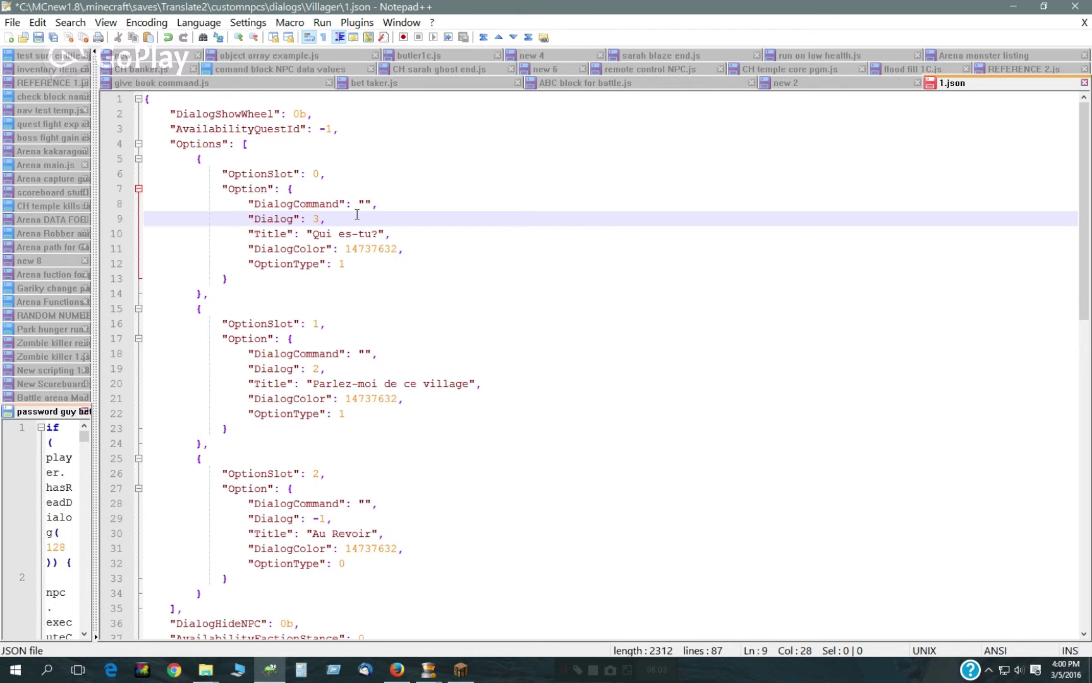
{"action": "key", "text": "BackSpace"}
{"action": "type", "text": "15"}
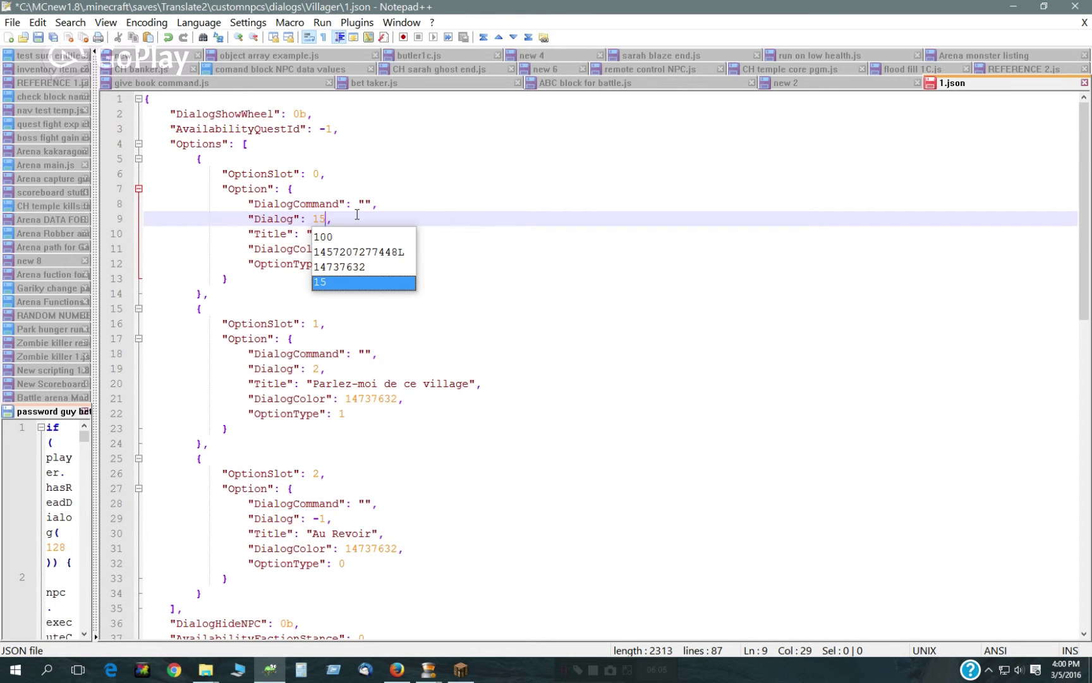
Set the Dialog number of the second option, "Parlez-moi de ce village", to 14
{"action": "left_click", "coordinate": [320, 369]}
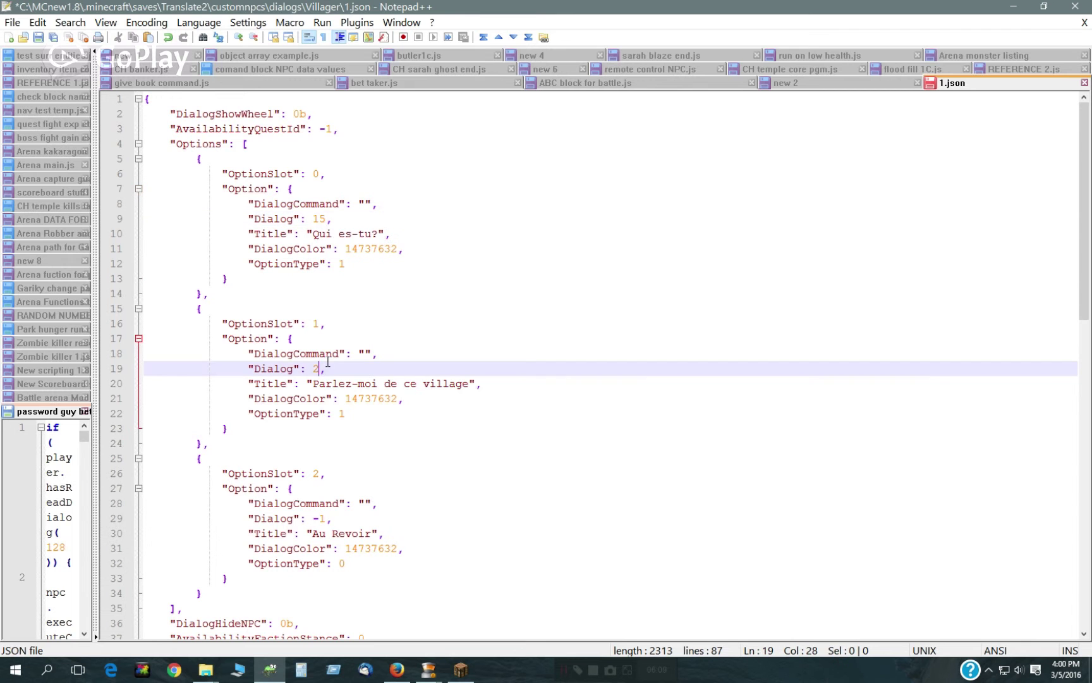
{"action": "key", "text": "BackSpace"}
{"action": "type", "text": "14"}
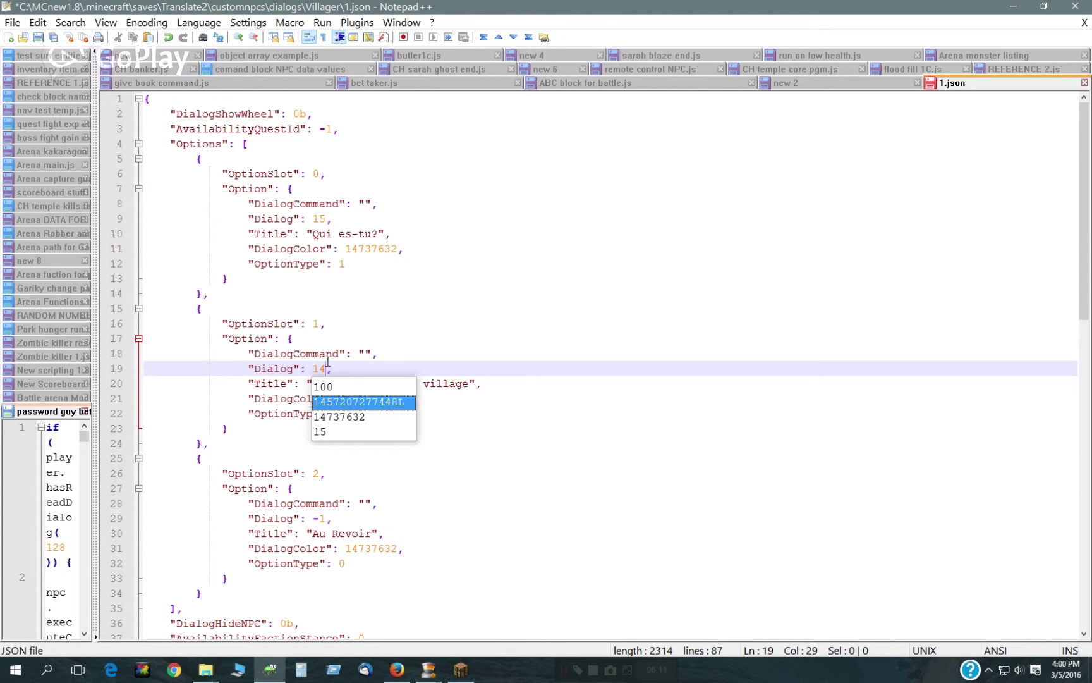
{"action": "left_click", "coordinate": [371, 296]}
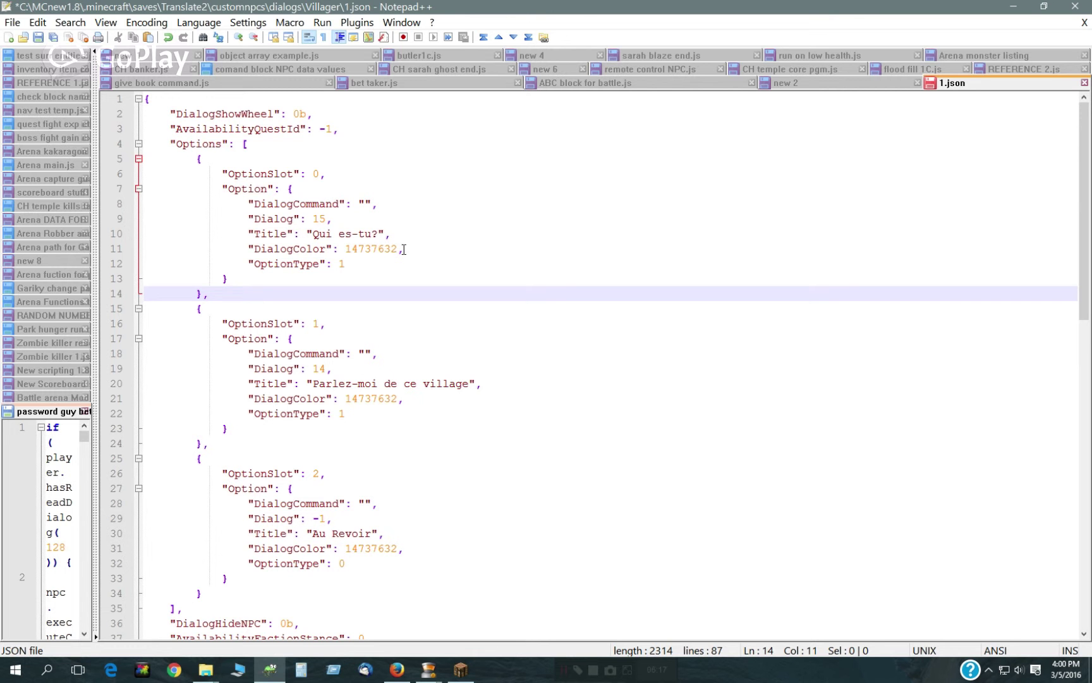
Save the French start dialog as a new file named 13.json in the Villager folder and close it
{"action": "scroll", "coordinate": [400, 264], "scroll_direction": "down", "scroll_amount": 12}
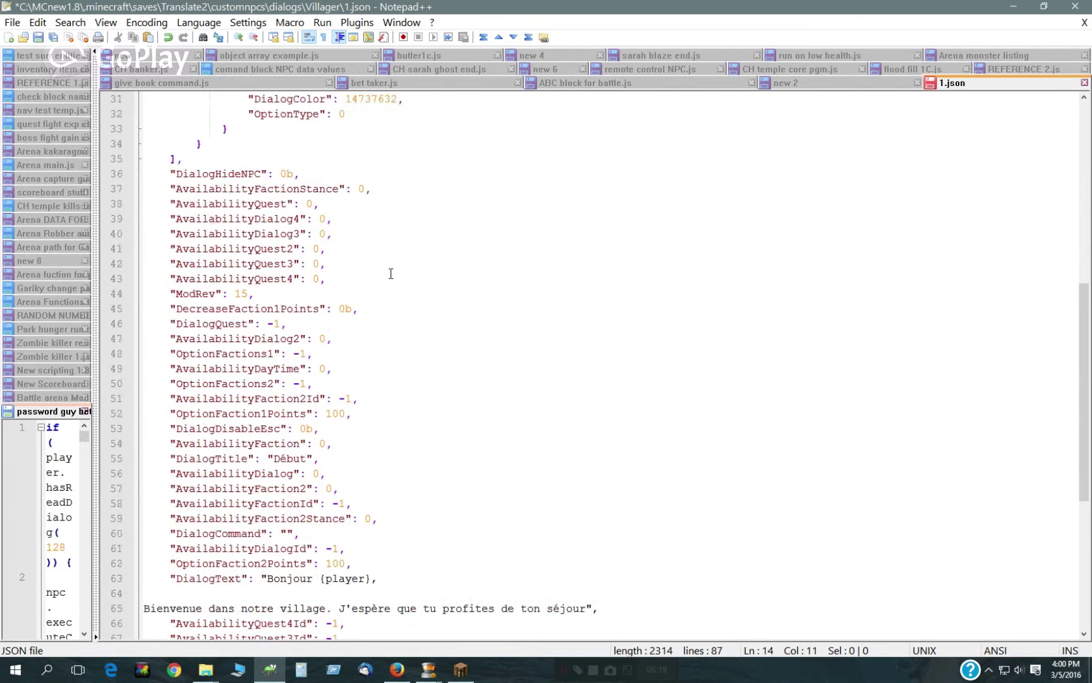
{"action": "scroll", "coordinate": [329, 268], "scroll_direction": "down", "scroll_amount": 5}
{"action": "scroll", "coordinate": [804, 201], "scroll_direction": "up", "scroll_amount": 12}
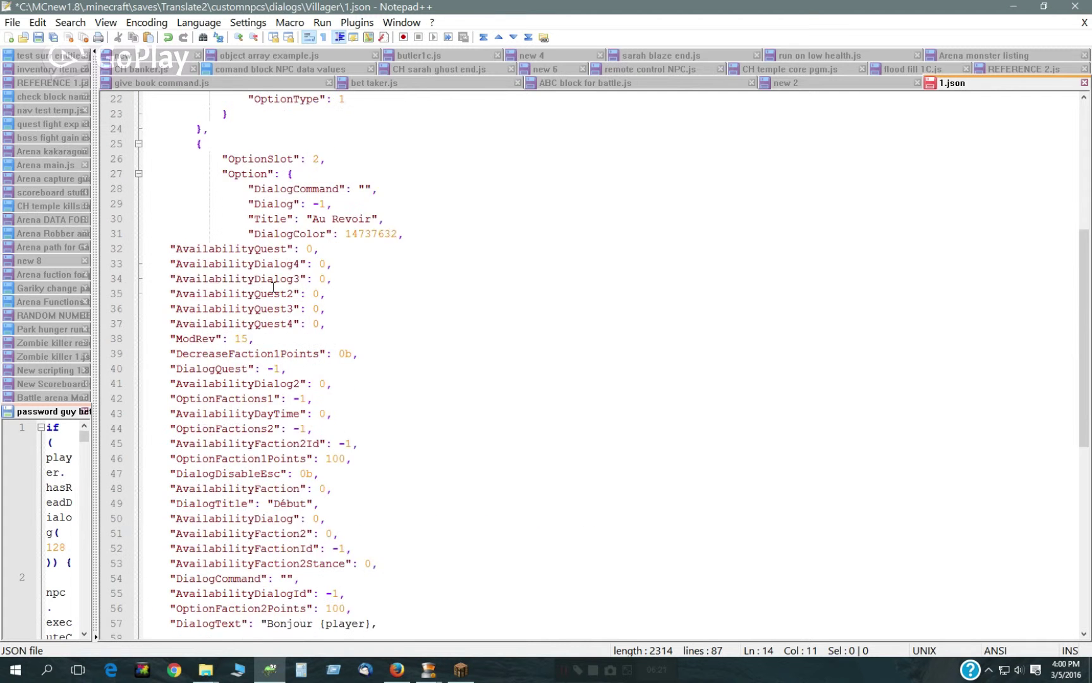
{"action": "left_click", "coordinate": [12, 22]}
{"action": "left_click", "coordinate": [51, 112]}
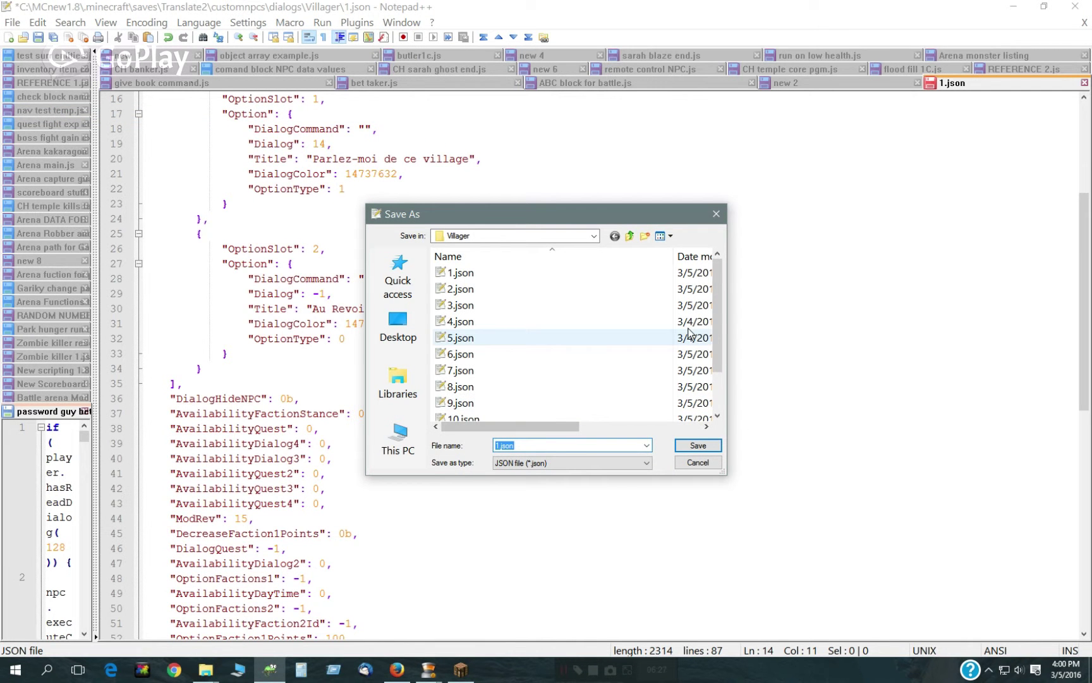
{"action": "left_click_drag", "start_coordinate": [720, 350], "coordinate": [673, 415]}
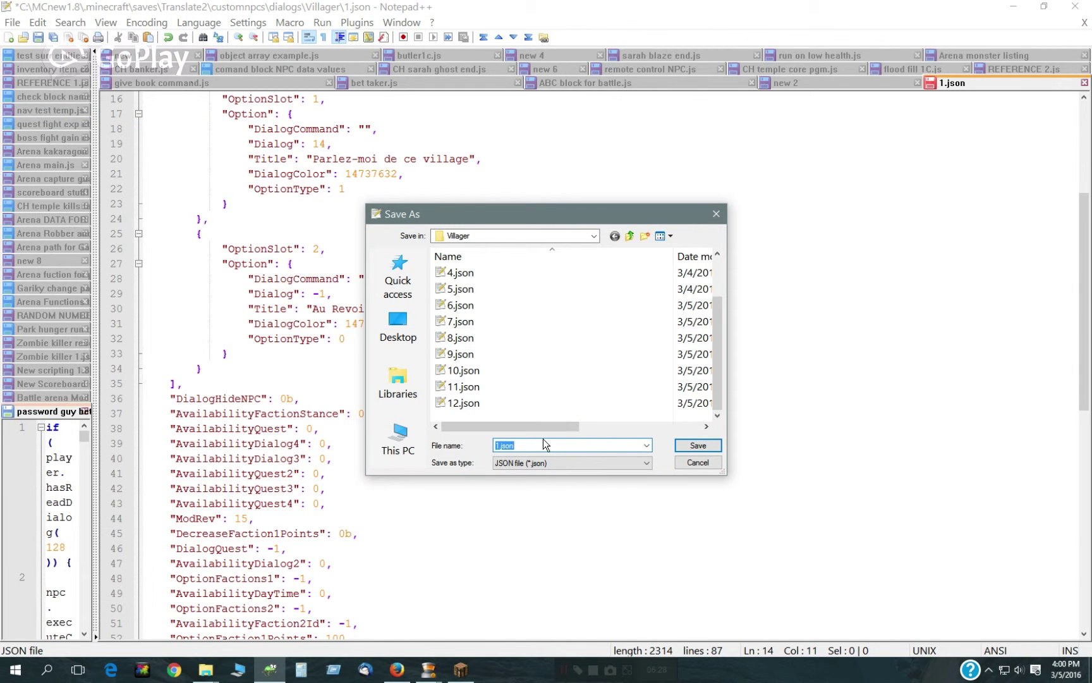
{"action": "key", "text": "Home"}
{"action": "key", "text": "Delete"}
{"action": "key", "text": "Delete"}
{"action": "type", "text": "1"}
{"action": "left_click", "coordinate": [699, 445]}
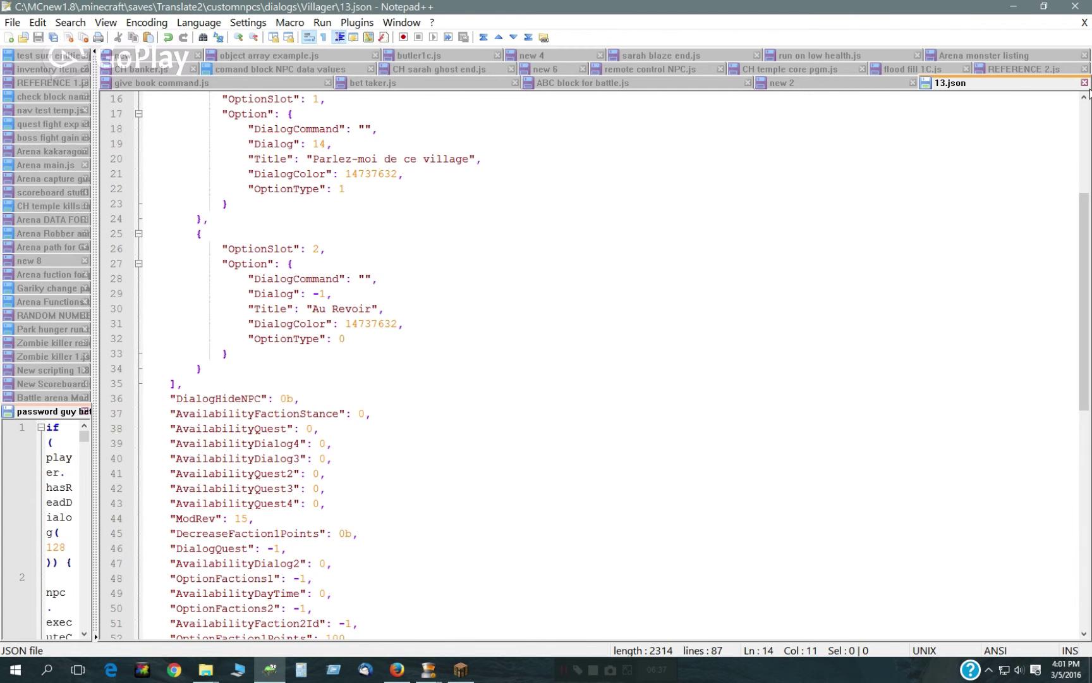
{"action": "left_click", "coordinate": [1085, 82]}
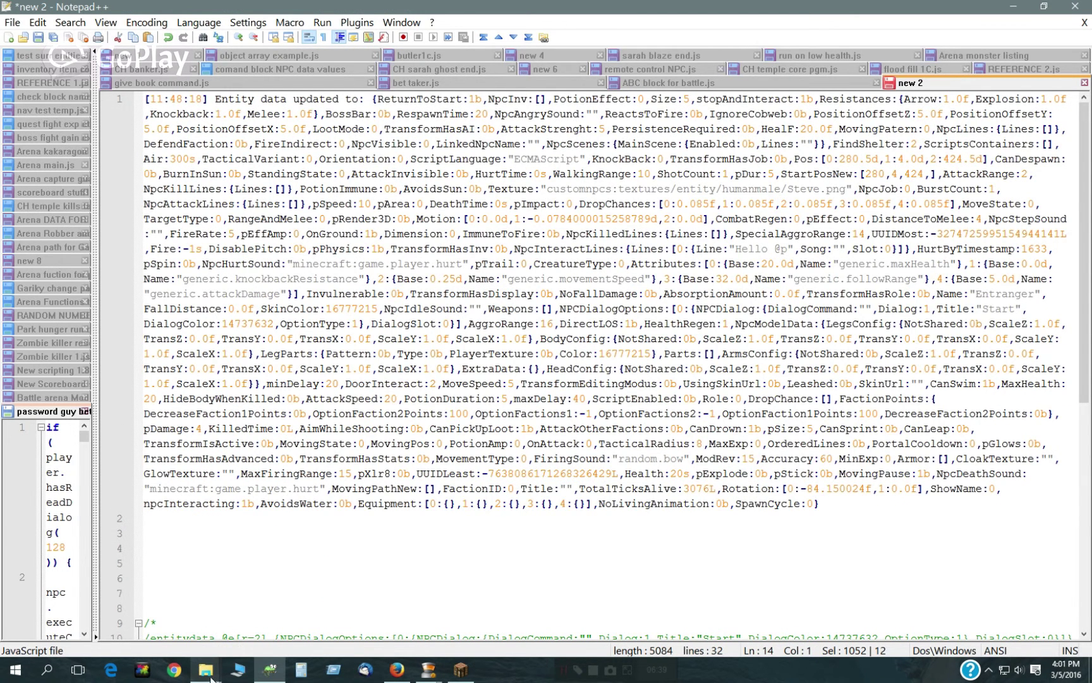
Open 2.json from the Villager folder in File Explorer
{"action": "mouse_move", "coordinate": [210, 677]}
{"action": "left_click", "coordinate": [244, 646]}
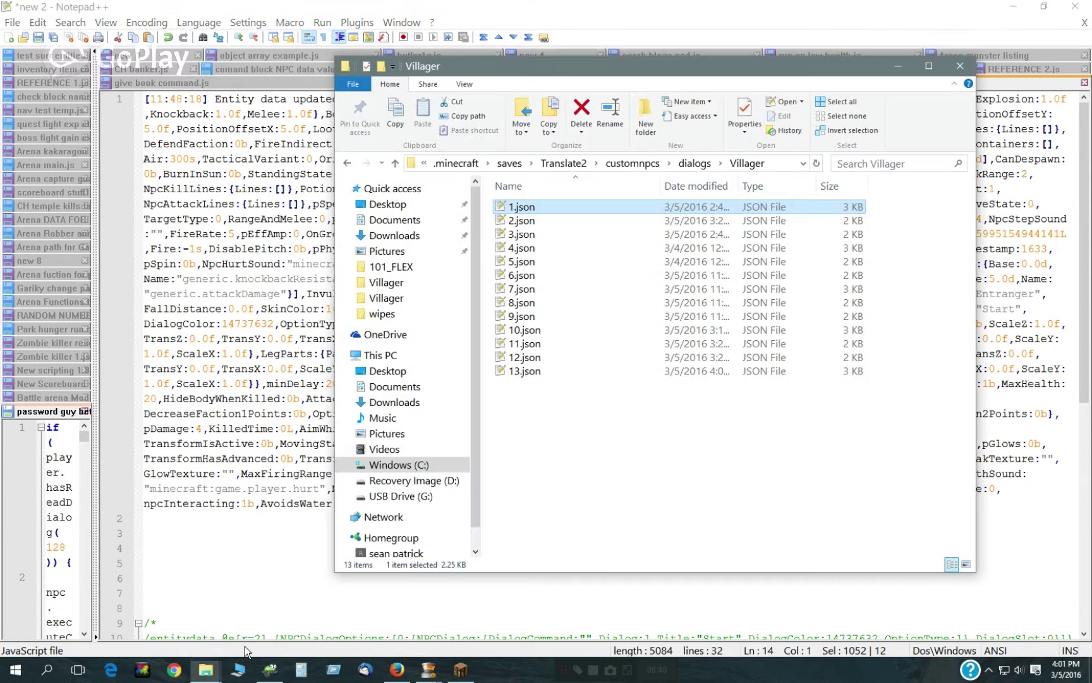
{"action": "double_click", "coordinate": [524, 221]}
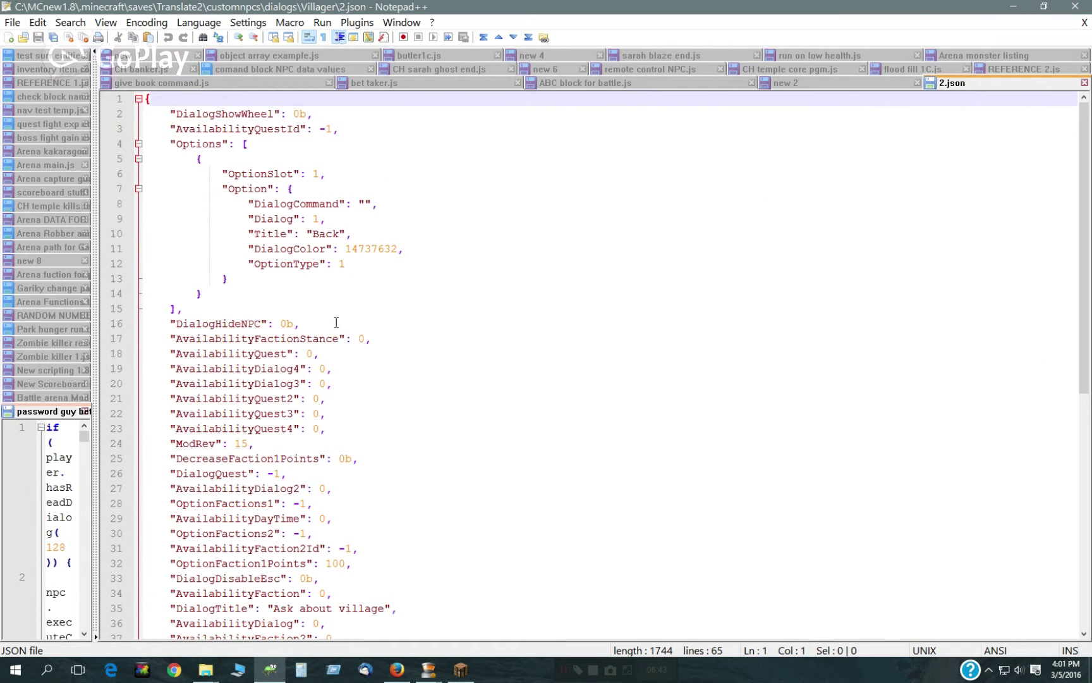
Replace the option title "Back" in 2.json with its French Google Translate translation "Arrière" and set the option's Dialog number to 13
{"action": "double_click", "coordinate": [319, 235]}
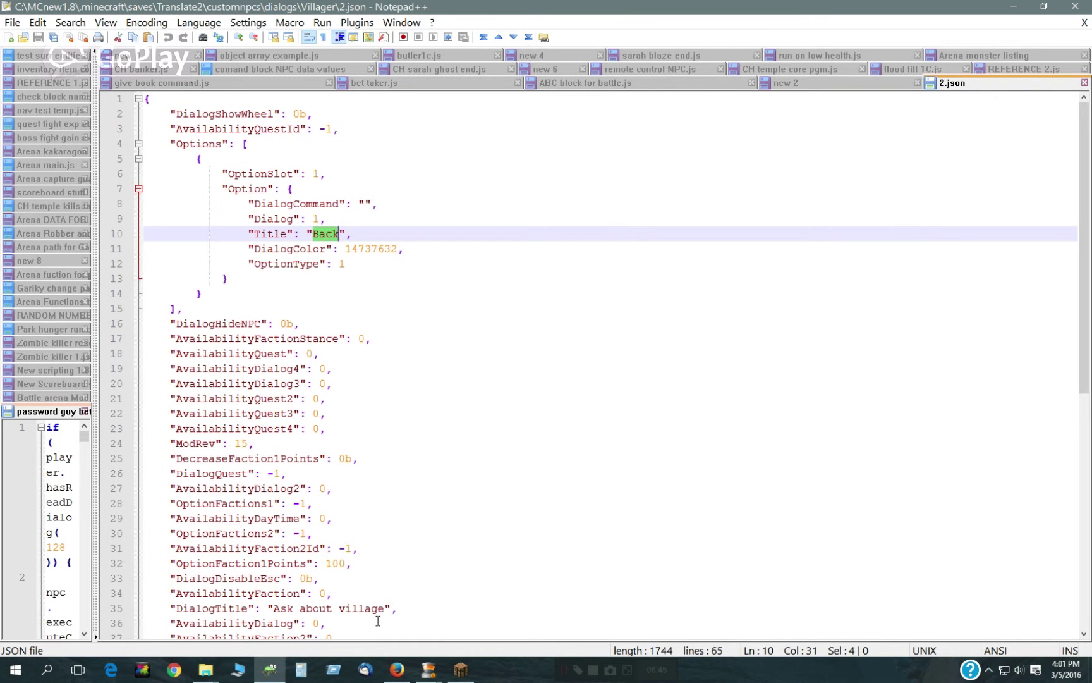
{"action": "key", "text": "ctrl+c"}
{"action": "key", "text": "alt+Tab"}
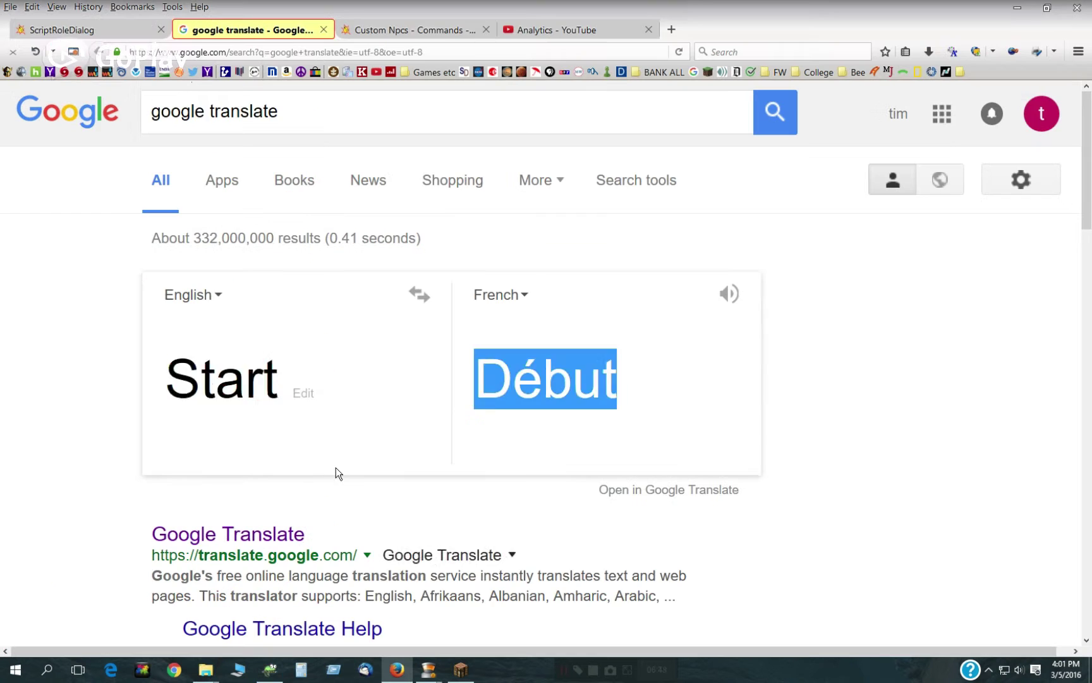
{"action": "key", "text": "ctrl+v"}
{"action": "key", "text": "ctrl+c"}
{"action": "left_click", "coordinate": [283, 675]}
{"action": "key", "text": "ctrl+v"}
{"action": "left_click", "coordinate": [314, 219]}
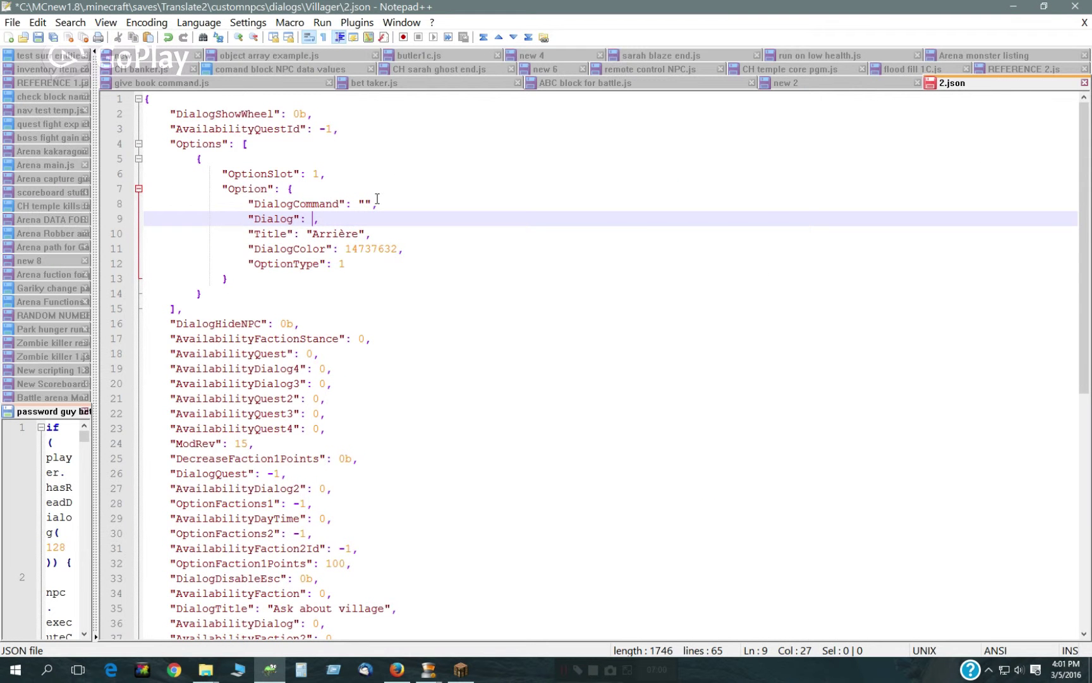
{"action": "type", "text": "13"}
Translate the DialogTitle "Ask about village" in Google Translate and replace it in 2.json with "Renseignez-vous sur le village"
{"action": "scroll", "coordinate": [418, 405], "scroll_direction": "down", "scroll_amount": 4}
{"action": "left_click_drag", "start_coordinate": [390, 430], "coordinate": [273, 430]}
{"action": "key", "text": "ctrl+c"}
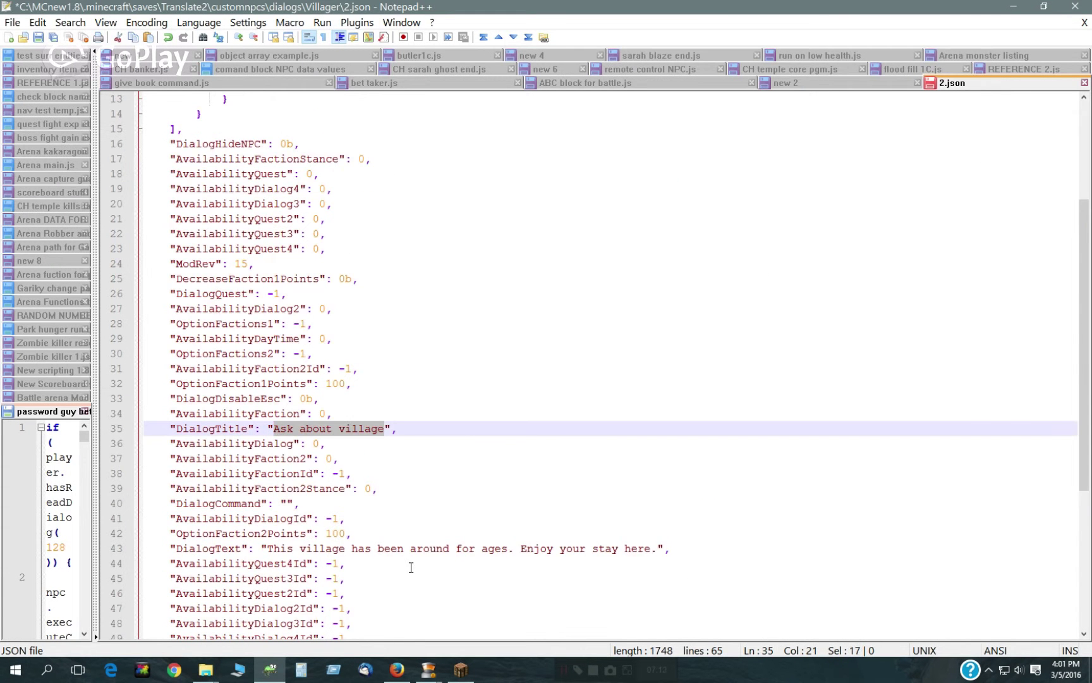
{"action": "key", "text": "alt+Tab"}
{"action": "key", "text": "ctrl+v"}
{"action": "left_click_drag", "start_coordinate": [657, 411], "coordinate": [475, 354]}
{"action": "key", "text": "ctrl+c"}
{"action": "left_click", "coordinate": [270, 669]}
{"action": "key", "text": "ctrl+v"}
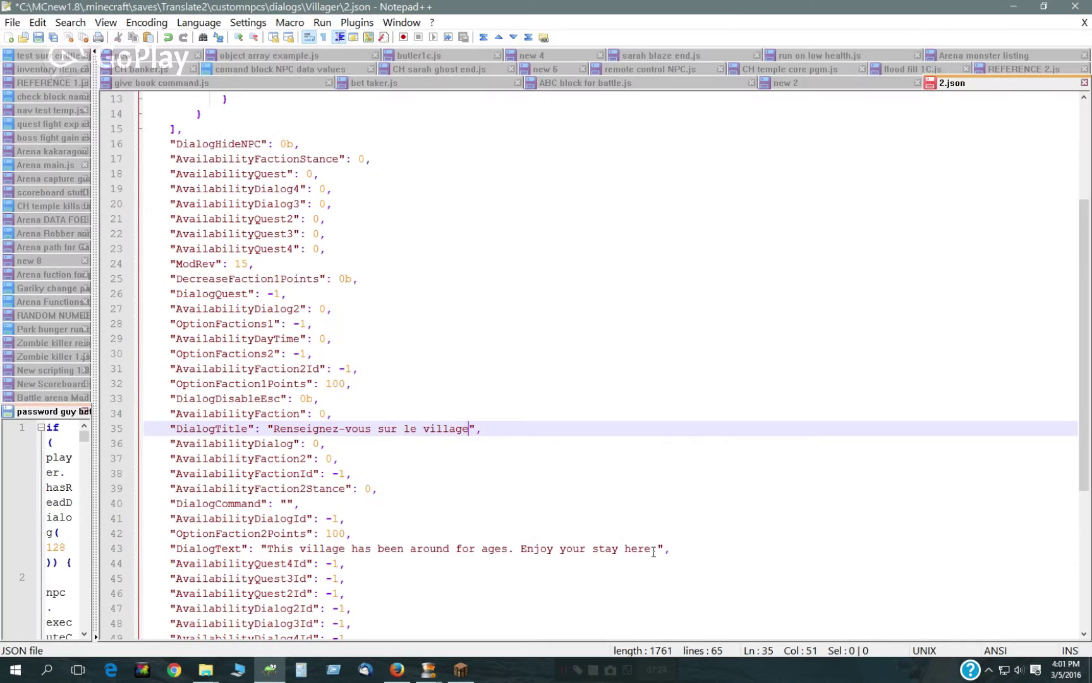
Replace the DialogText "This village has been around for ages. Enjoy your stay here" in 2.json with its French translation from Google Translate
{"action": "left_click_drag", "start_coordinate": [652, 549], "coordinate": [265, 549]}
{"action": "key", "text": "ctrl+c"}
{"action": "key", "text": "alt+Tab"}
{"action": "key", "text": "ctrl+v"}
{"action": "mouse_move", "coordinate": [543, 407]}
{"action": "left_mouse_down"}
{"action": "mouse_move", "coordinate": [500, 390]}
{"action": "mouse_move", "coordinate": [473, 353]}
{"action": "left_mouse_up"}
{"action": "key", "text": "ctrl+c"}
{"action": "key", "text": "alt+Tab"}
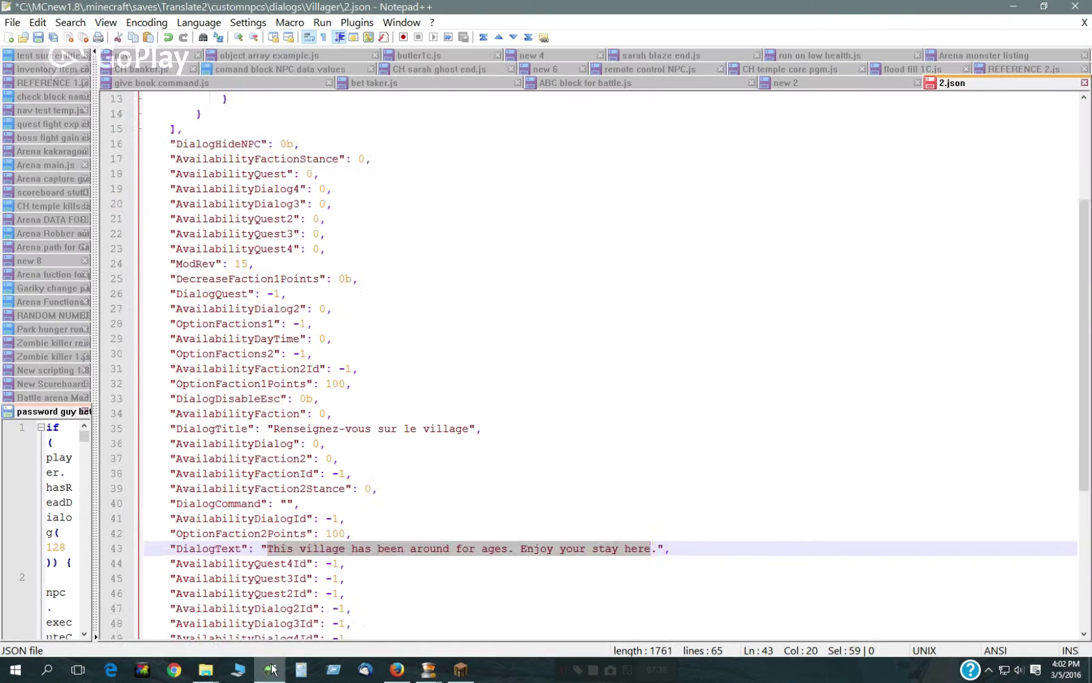
{"action": "key", "text": "ctrl+v"}
Save the translated village dialog as a new file named 14.json in the Villager folder and close it
{"action": "scroll", "coordinate": [354, 229], "scroll_direction": "up", "scroll_amount": 6}
{"action": "left_click", "coordinate": [12, 22]}
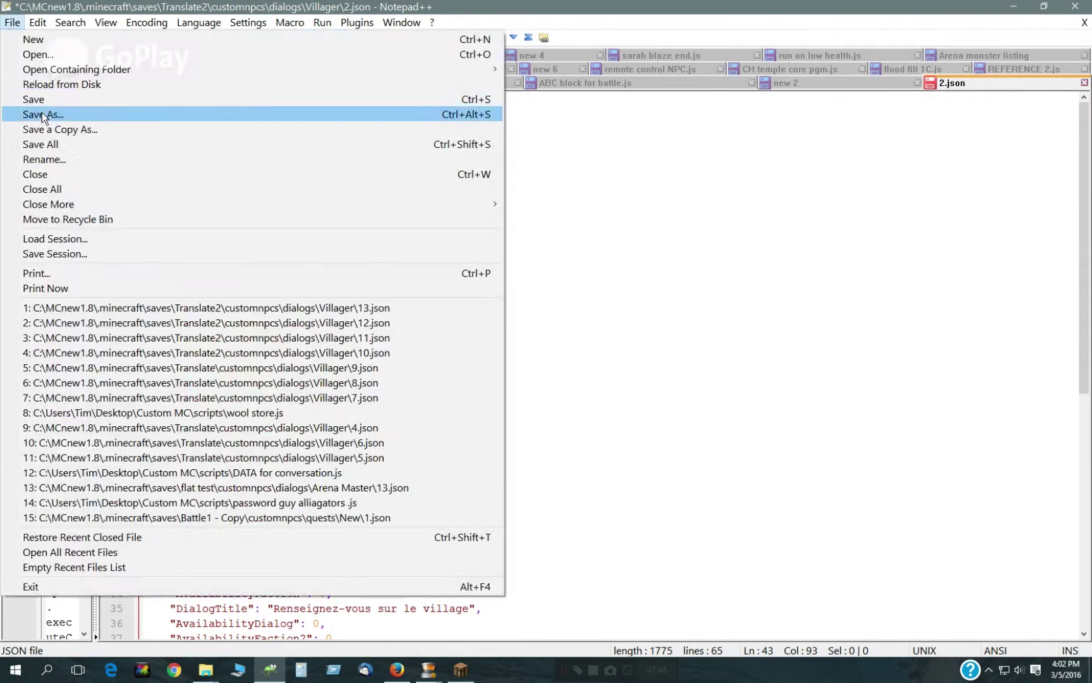
{"action": "left_click", "coordinate": [39, 112]}
{"action": "key", "text": "BackSpace"}
{"action": "type", "text": "14.json"}
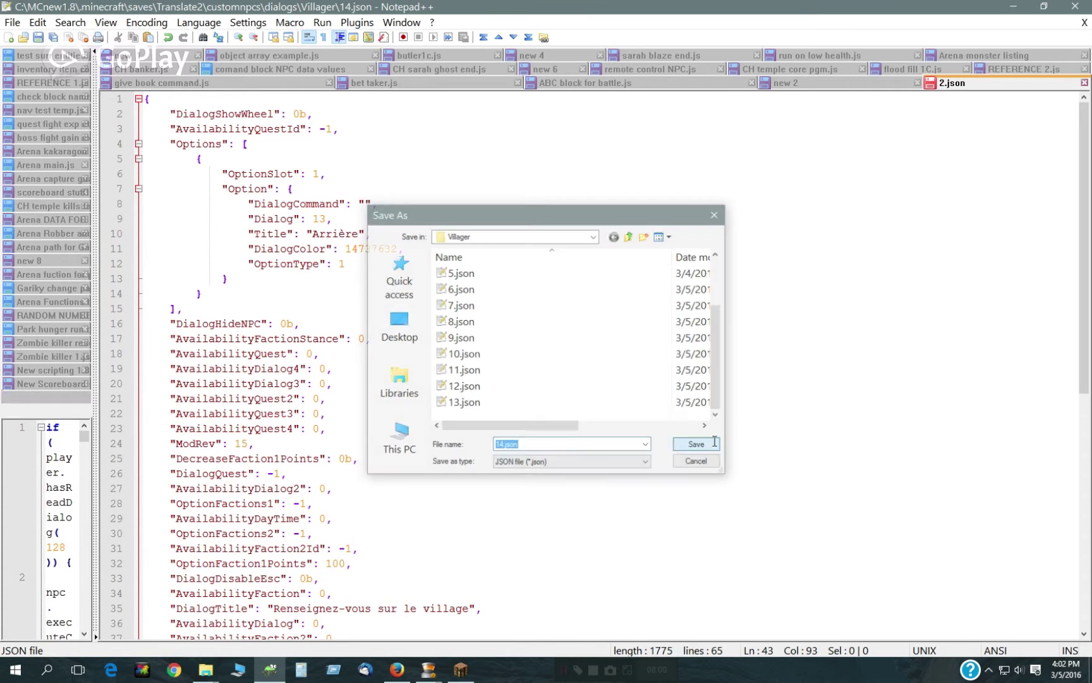
{"action": "key", "text": "Return"}
{"action": "key", "text": "ctrl+w"}
Open 3.json from the Villager folder in File Explorer
{"action": "left_click", "coordinate": [12, 23]}
{"action": "left_click", "coordinate": [207, 669]}
{"action": "left_click", "coordinate": [523, 235]}
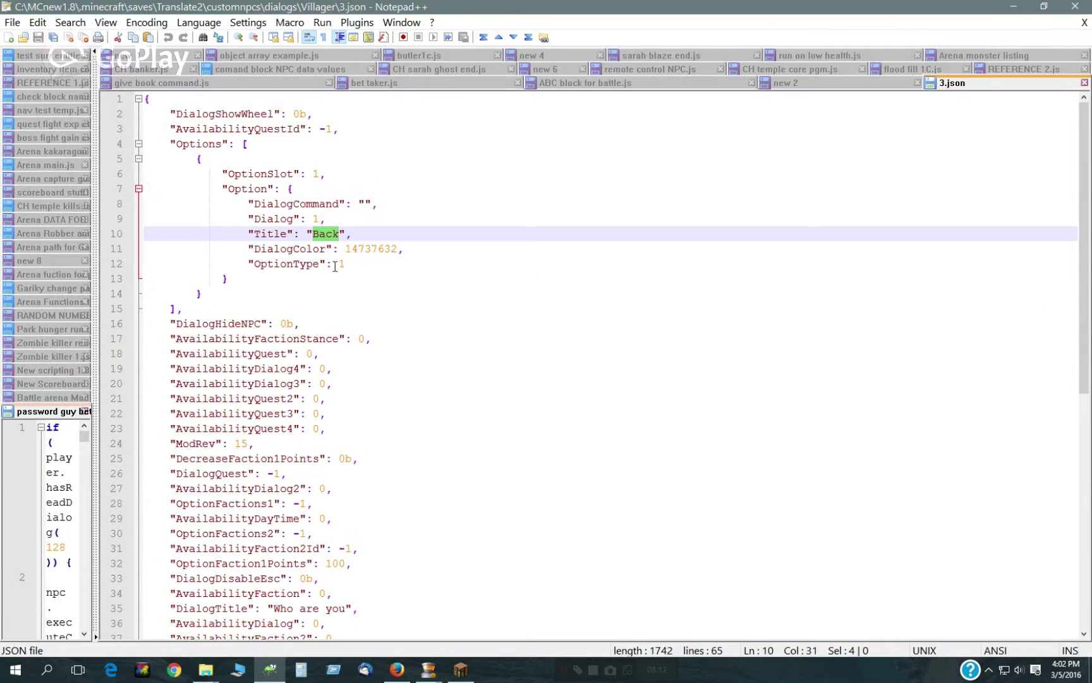
Replace the option title "Back" in 3.json with the French translation "Arrière" from Google Translate and set the option's Dialog number to 10
{"action": "key", "text": "ctrl+c"}
{"action": "key", "text": "alt+Tab"}
{"action": "key", "text": "ctrl+v"}
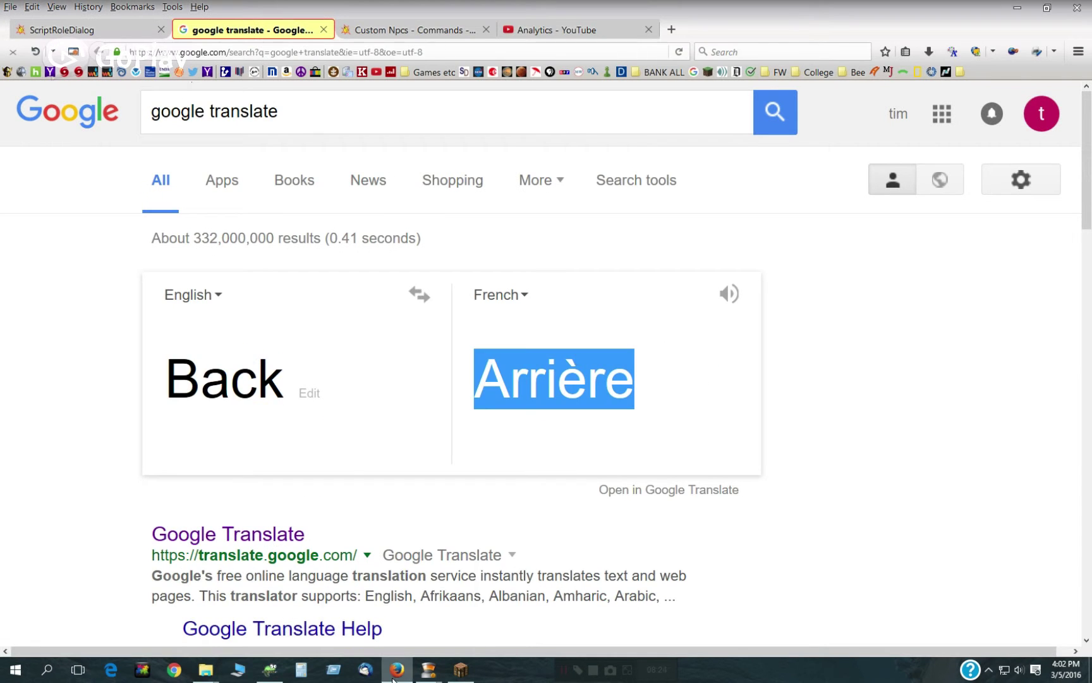
{"action": "key", "text": "ctrl+c"}
{"action": "key", "text": "alt+Tab"}
{"action": "key", "text": "ctrl+v"}
{"action": "left_click", "coordinate": [319, 218]}
{"action": "key", "text": "BackSpace"}
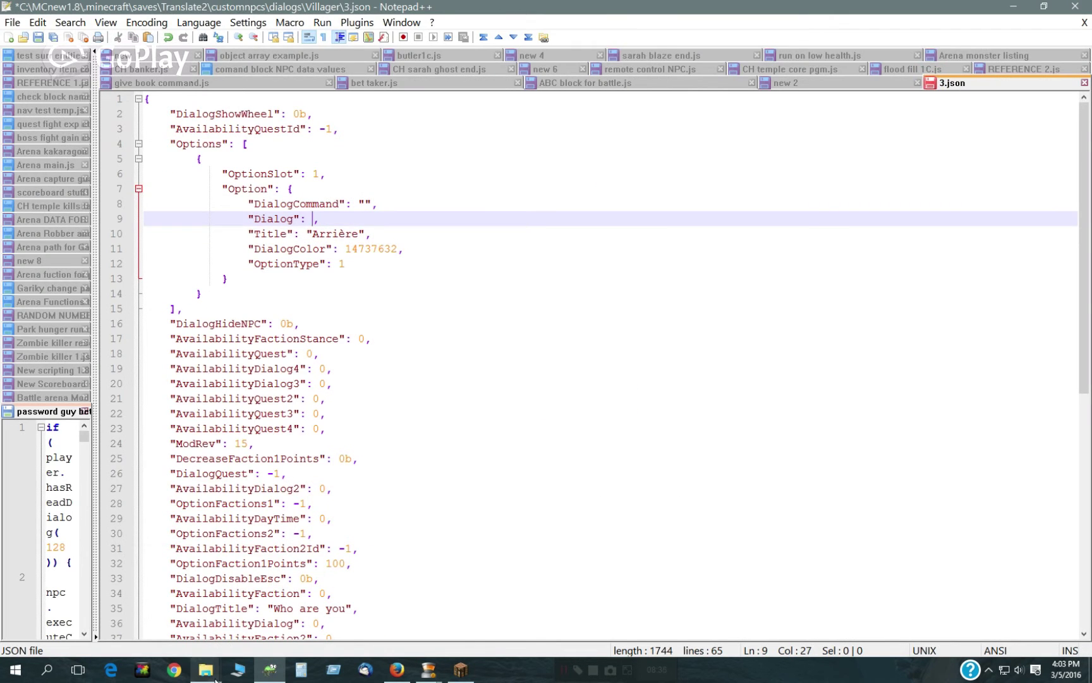
{"action": "type", "text": "10"}
Translate the DialogTitle "Who are you" in Google Translate and replace it in 3.json with "Qui es-tu"
{"action": "scroll", "coordinate": [461, 382], "scroll_direction": "down", "scroll_amount": 6}
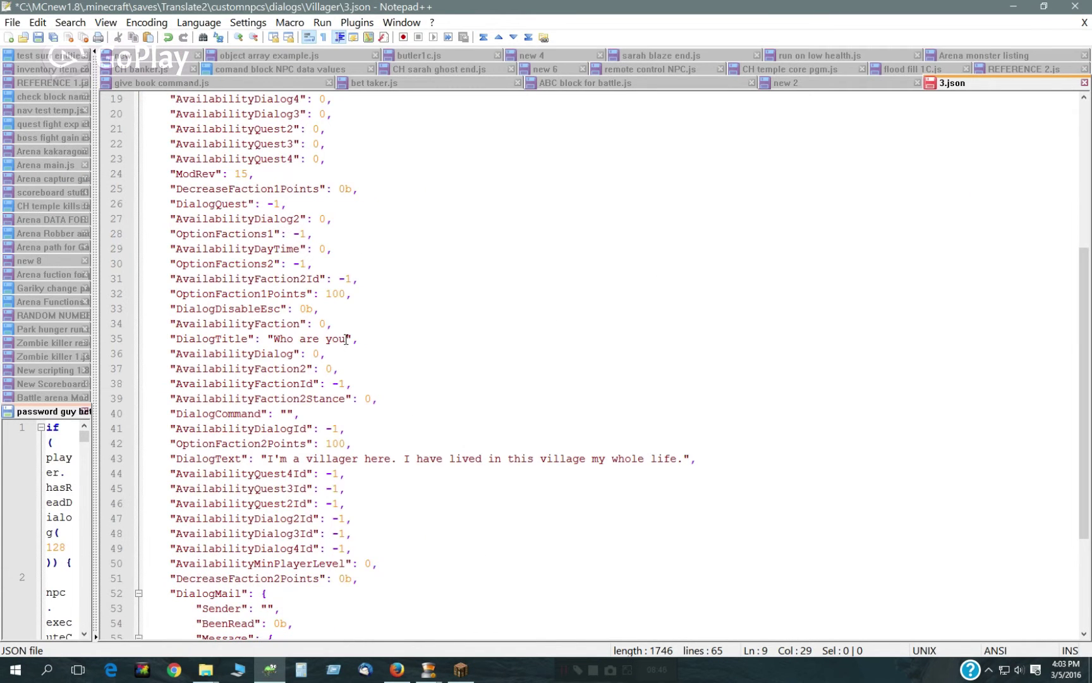
{"action": "left_click_drag", "start_coordinate": [346, 340], "coordinate": [273, 339]}
{"action": "key", "text": "ctrl+c"}
{"action": "key", "text": "alt+Tab"}
{"action": "key", "text": "ctrl+a"}
{"action": "key", "text": "ctrl+v"}
{"action": "left_click", "coordinate": [269, 669]}
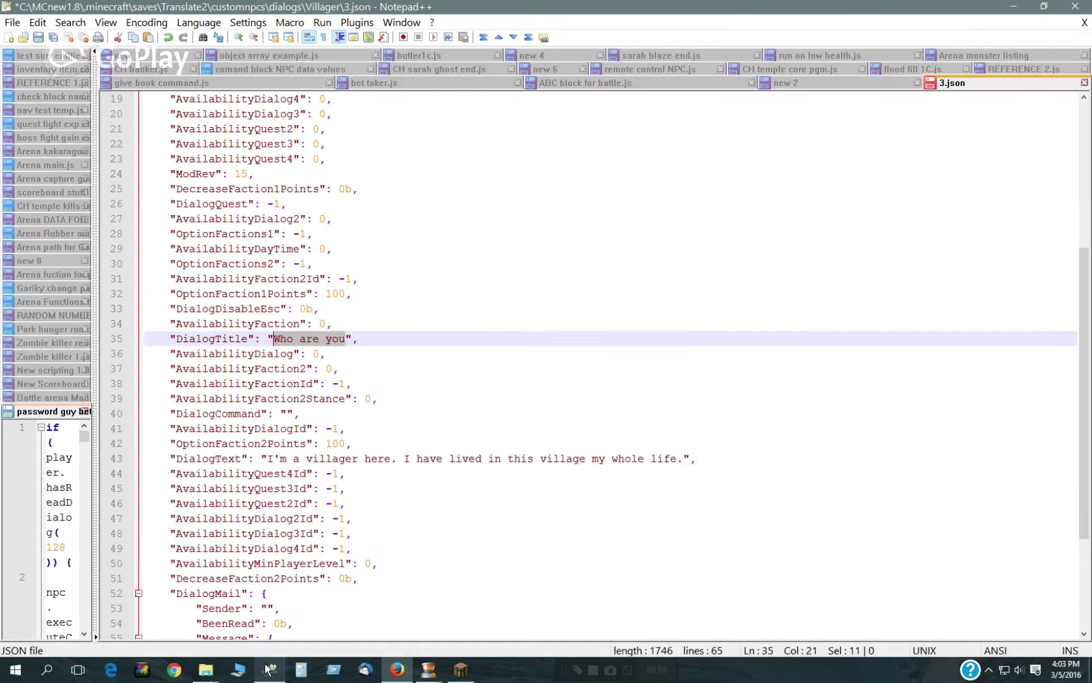
Translate the villager's DialogText in Google Translate and replace it in 3.json with "Je suis un villageois ici . J'ai vécu dans ce village toute ma vie"
{"action": "left_click_drag", "start_coordinate": [265, 459], "coordinate": [681, 459]}
{"action": "key", "text": "ctrl+c"}
{"action": "key", "text": "alt+Tab"}
{"action": "key", "text": "ctrl+a"}
{"action": "key", "text": "ctrl+v"}
{"action": "left_click_drag", "start_coordinate": [737, 379], "coordinate": [467, 365]}
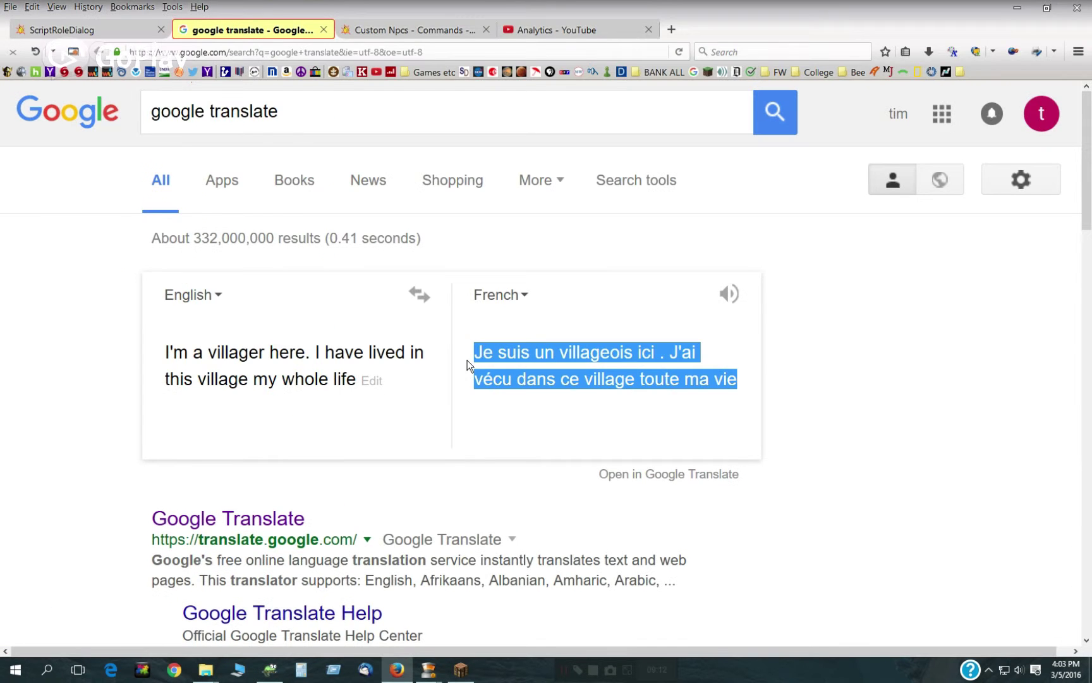
{"action": "key", "text": "ctrl+c"}
{"action": "left_click", "coordinate": [269, 669]}
{"action": "scroll", "coordinate": [443, 380], "scroll_direction": "up", "scroll_amount": 5}
{"action": "scroll", "coordinate": [443, 379], "scroll_direction": "down", "scroll_amount": 8}
{"action": "key", "text": "ctrl+v"}
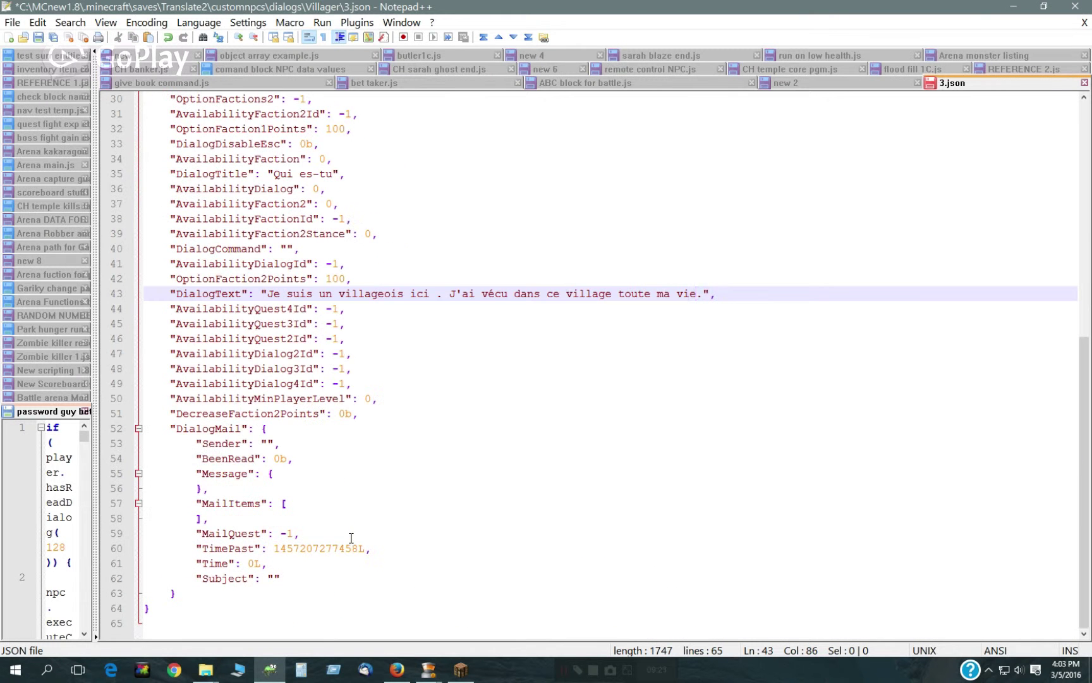
Save the translated "Qui es-tu" dialog as a new file named 15.json in the Villager folder and close it
{"action": "left_click", "coordinate": [10, 24]}
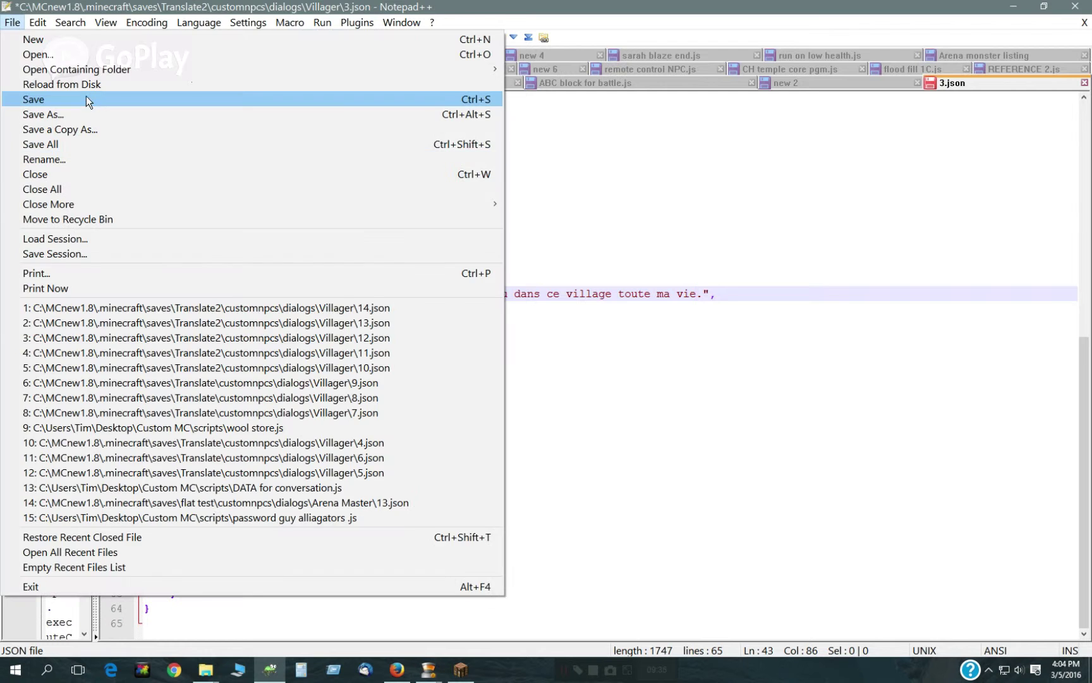
{"action": "left_click", "coordinate": [86, 114]}
{"action": "scroll", "coordinate": [719, 343], "scroll_direction": "down", "scroll_amount": 2}
{"action": "type", "text": "15"}
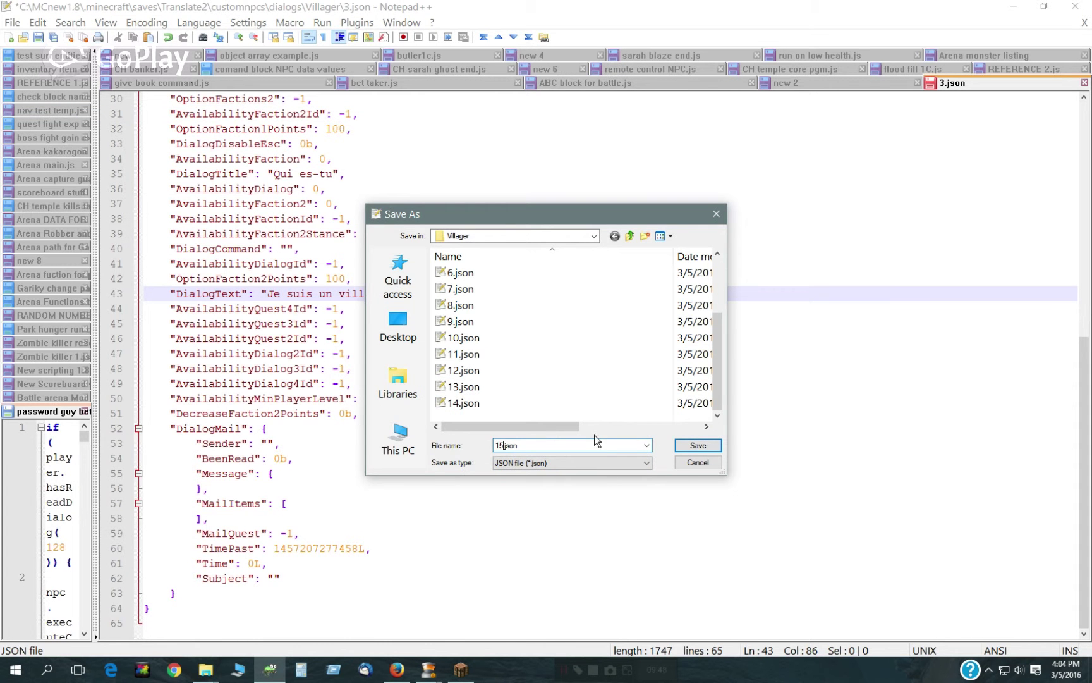
{"action": "left_click", "coordinate": [695, 444]}
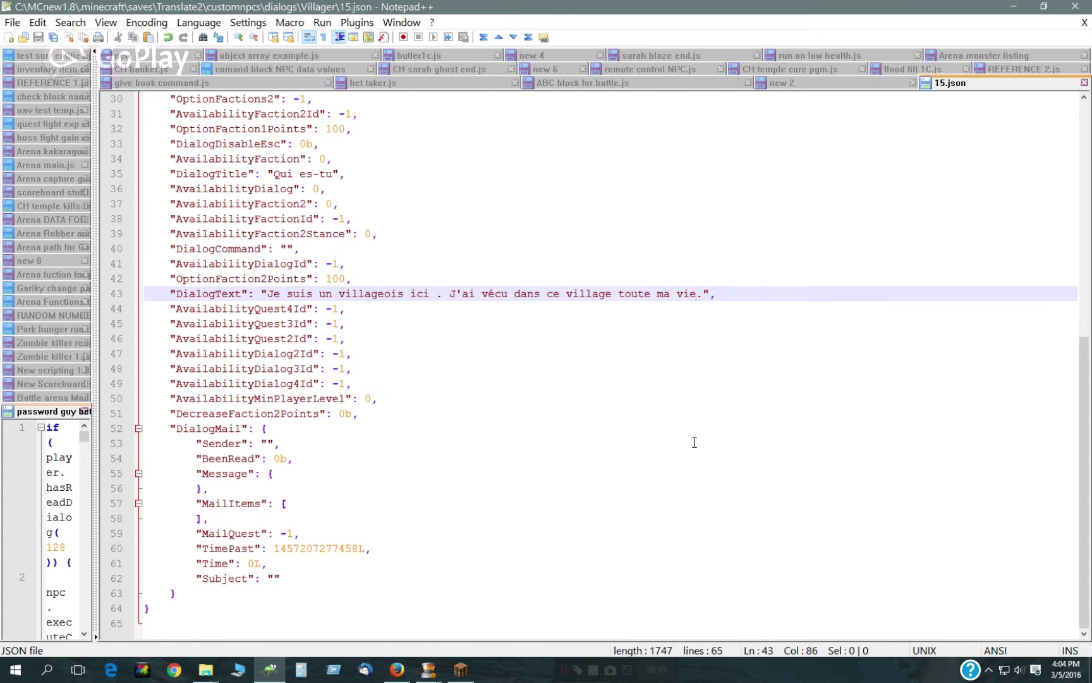
{"action": "left_click", "coordinate": [1084, 83]}
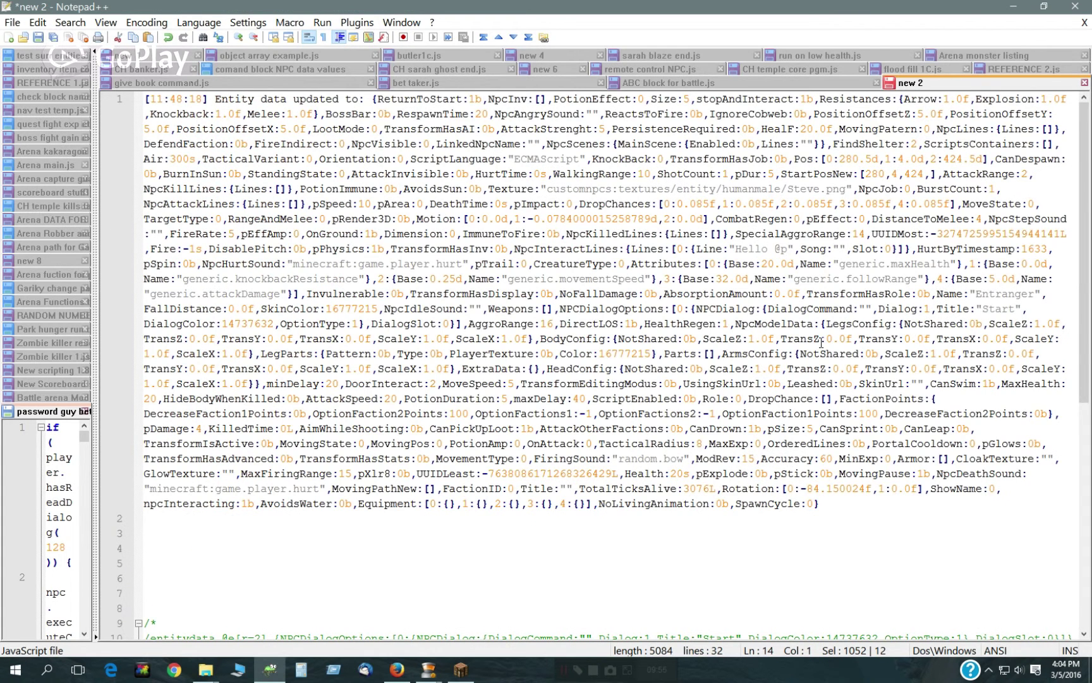
Duplicate the "German" else-if branch in the new 2 script, placing the copy directly after the original branch
{"action": "left_click_drag", "start_coordinate": [1089, 342], "coordinate": [1088, 614]}
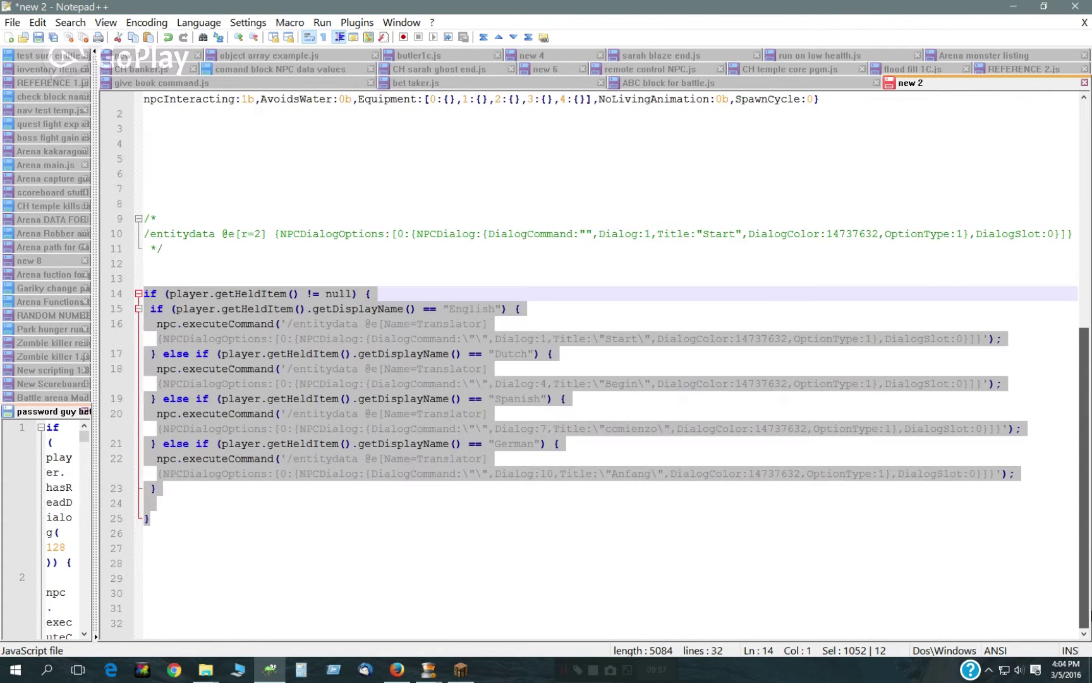
{"action": "left_click", "coordinate": [368, 428]}
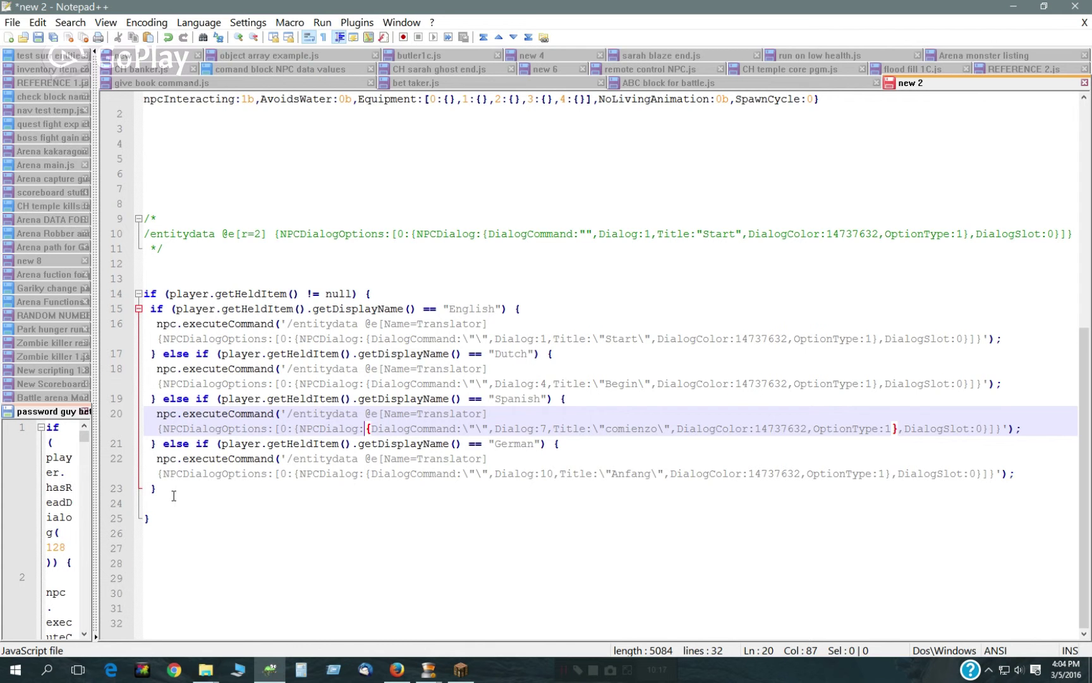
{"action": "left_click_drag", "start_coordinate": [174, 495], "coordinate": [160, 445]}
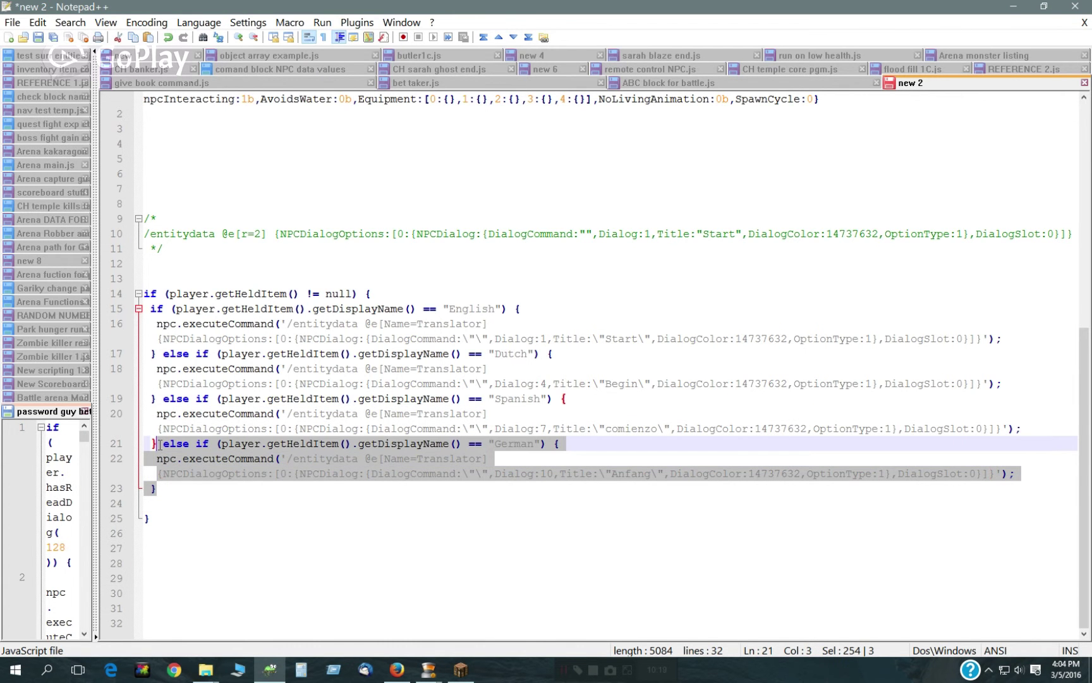
{"action": "left_click", "coordinate": [177, 486]}
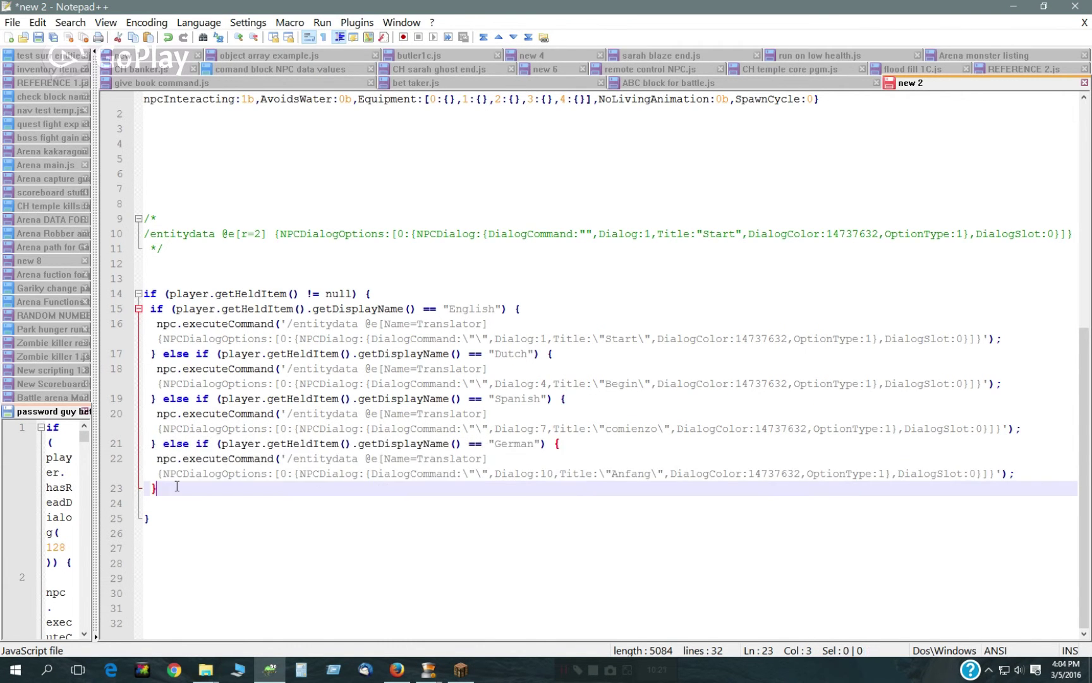
{"action": "key", "text": "ctrl+v"}
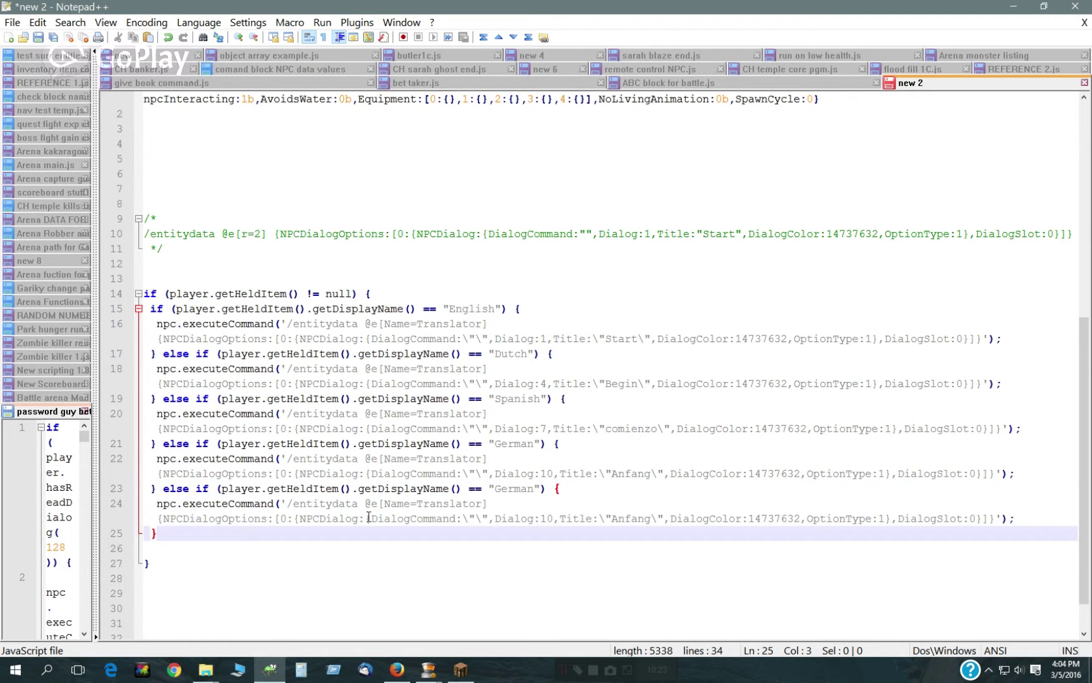
Change the duplicated else-if branch to check for the display name "French" and set its Dialog number to 13
{"action": "double_click", "coordinate": [512, 488]}
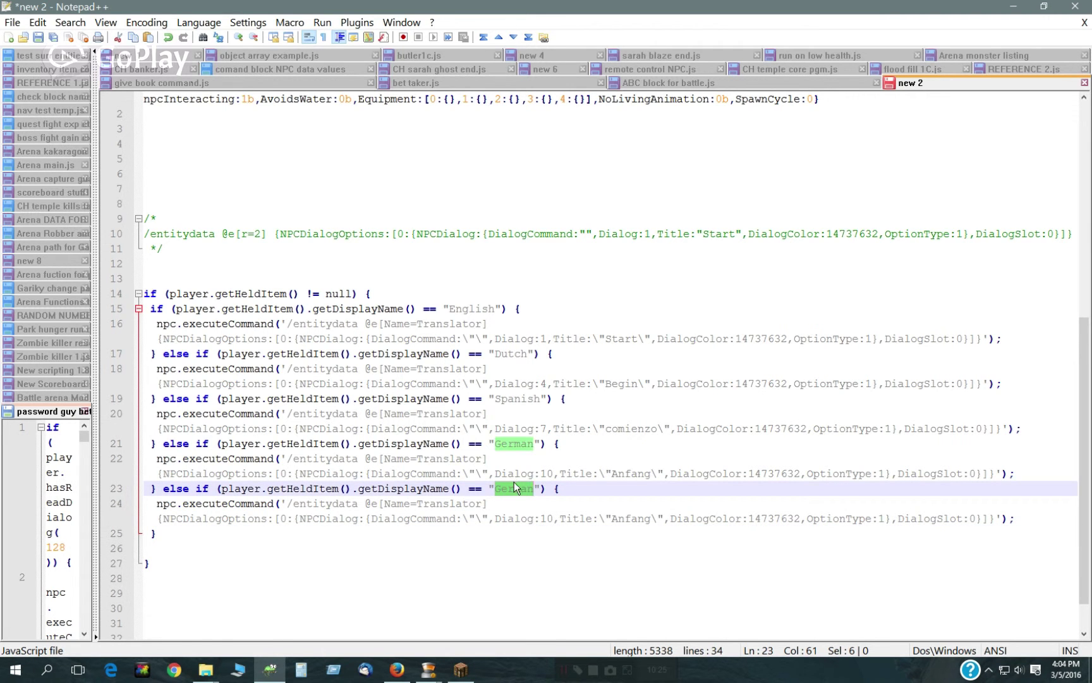
{"action": "type", "text": "French"}
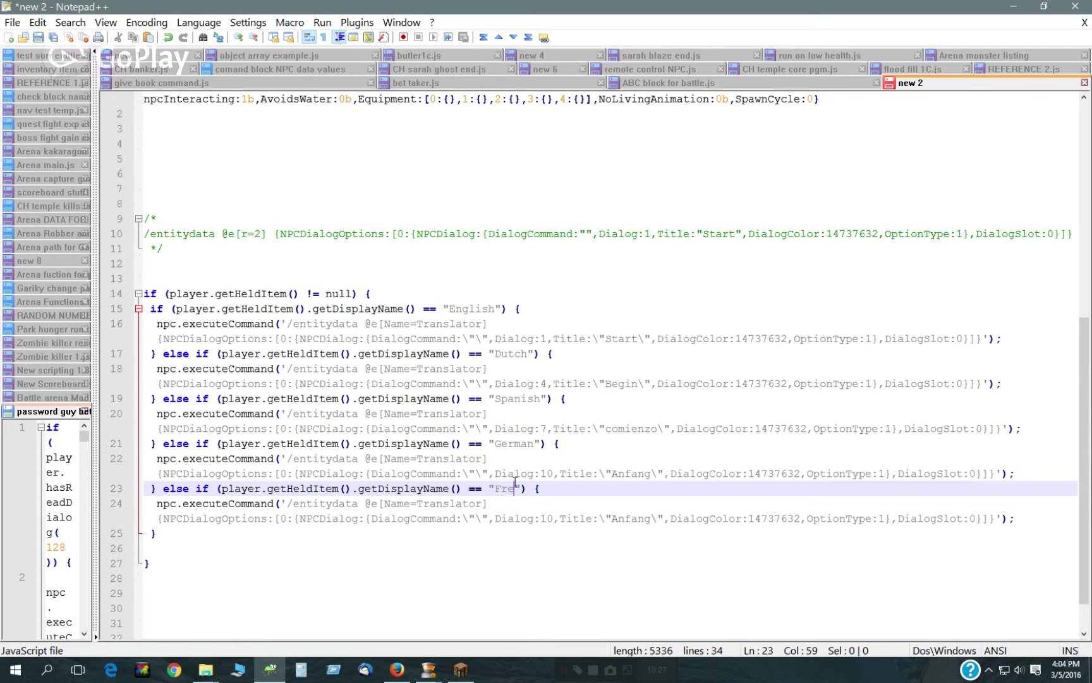
{"action": "left_click", "coordinate": [554, 519]}
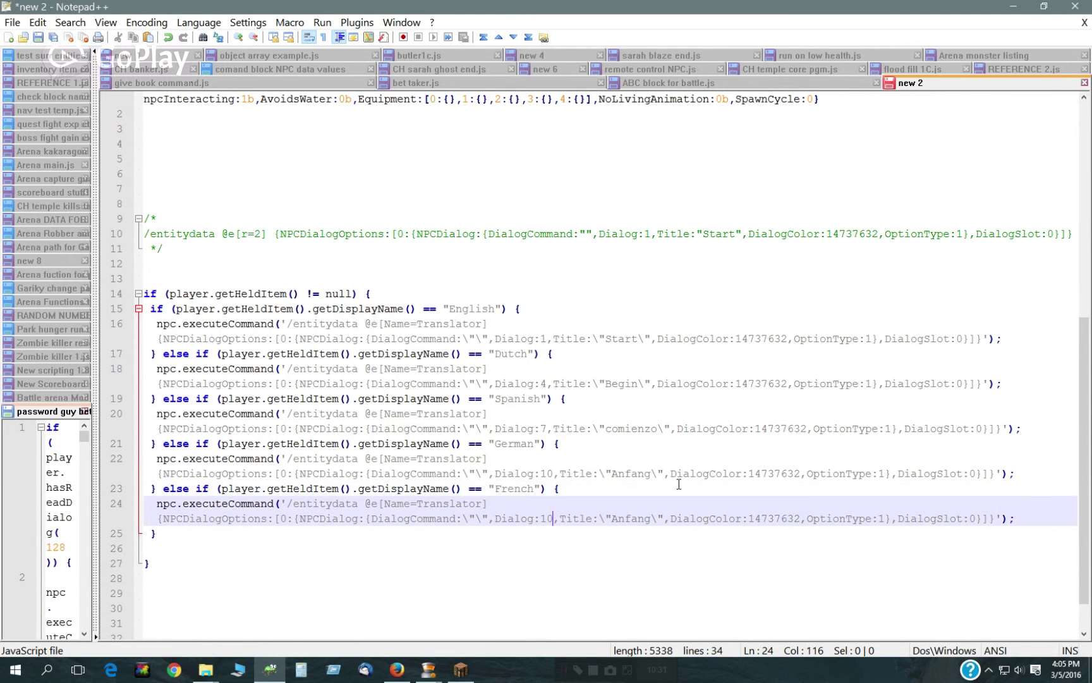
{"action": "key", "text": "BackSpace"}
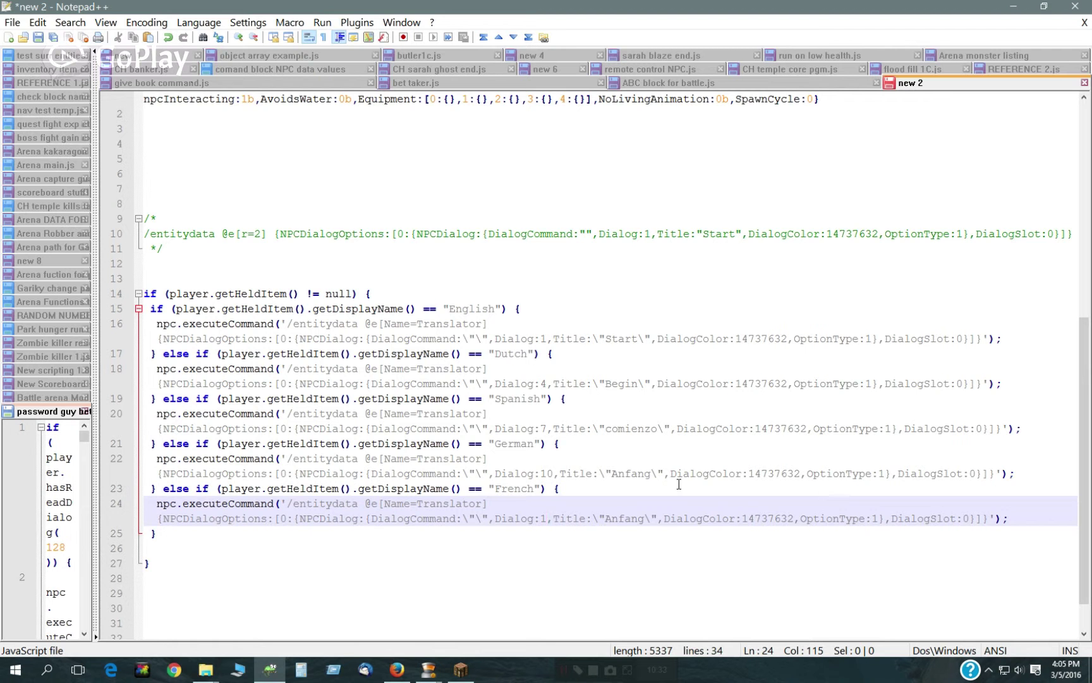
{"action": "type", "text": "3"}
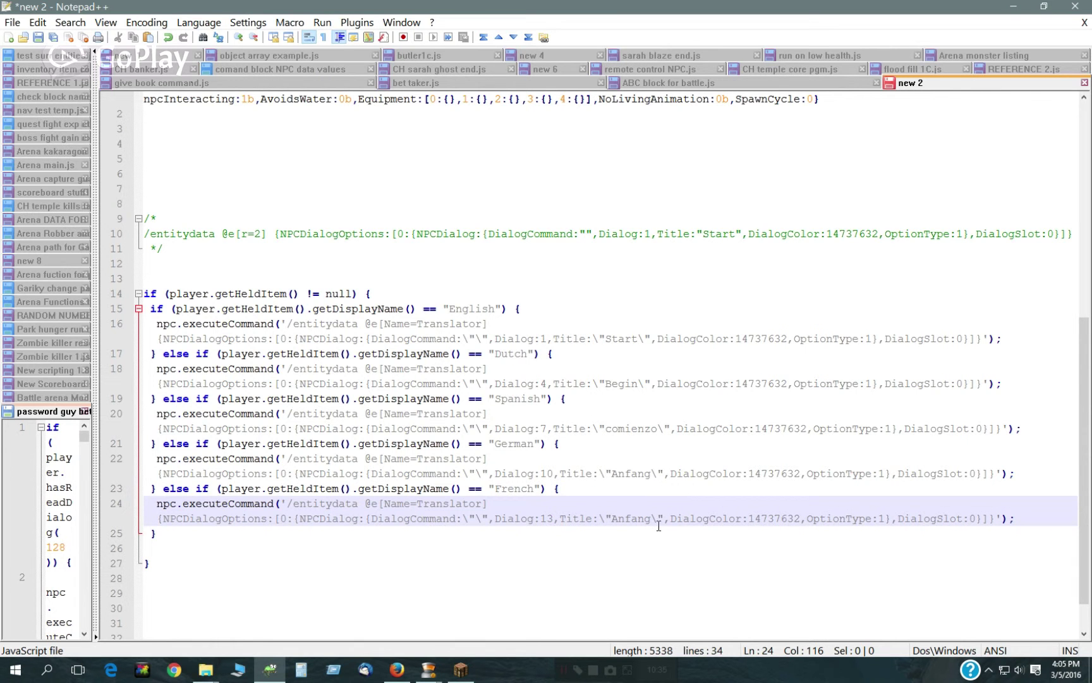
Translate "Start" into French in Google Translate and replace the French branch's Title in the script with "Début"
{"action": "double_click", "coordinate": [626, 518]}
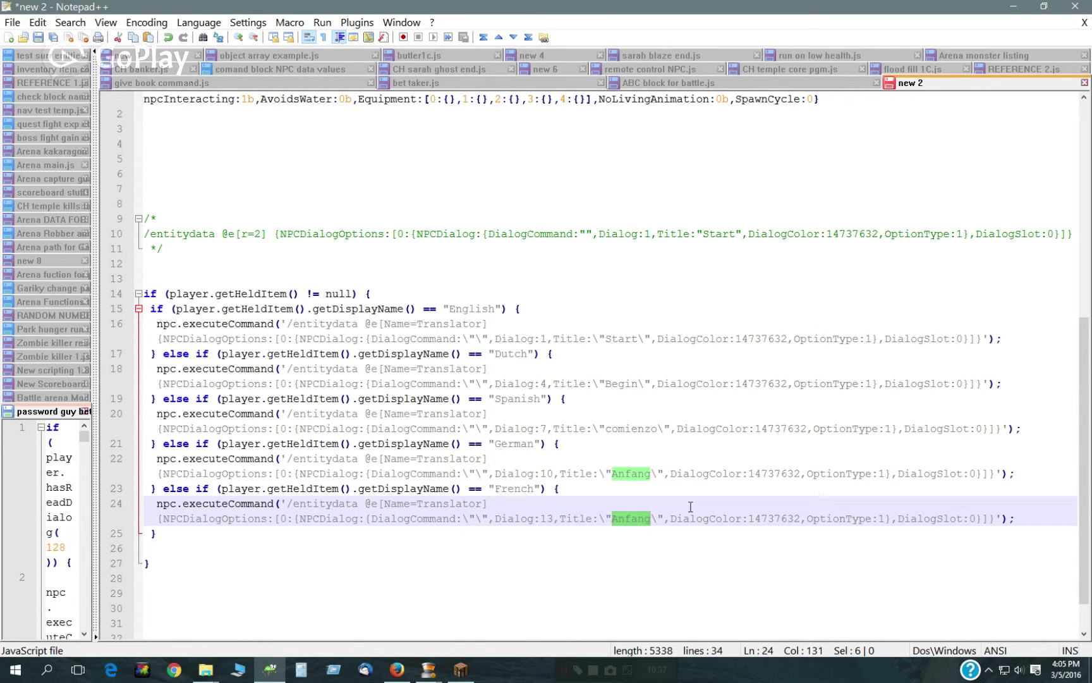
{"action": "left_click", "coordinate": [404, 673]}
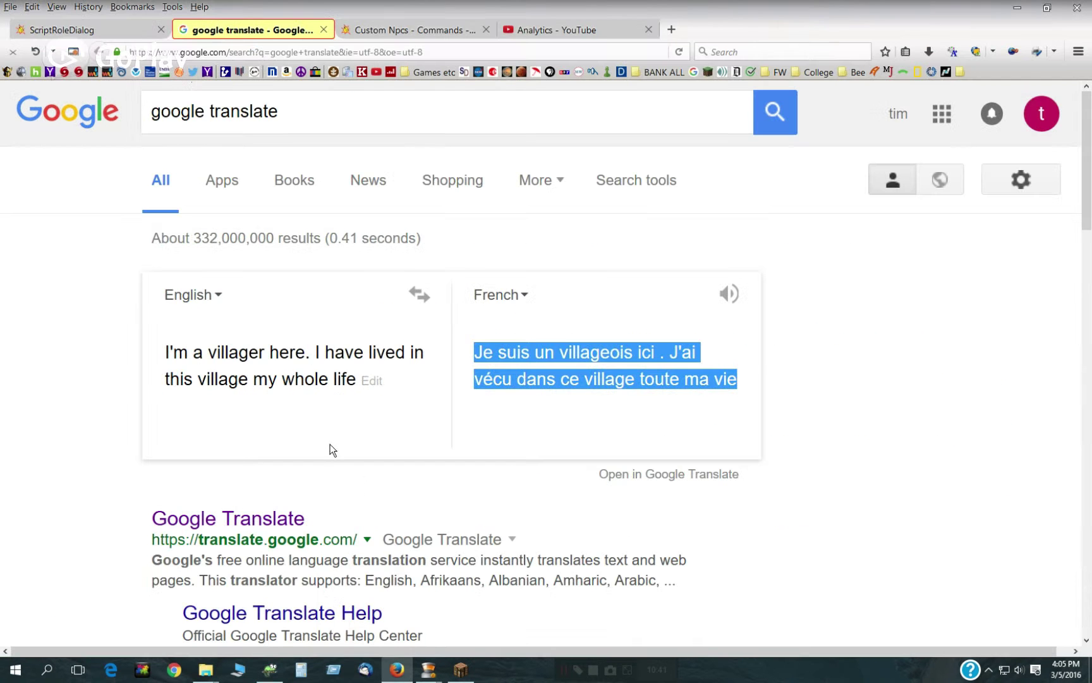
{"action": "left_click", "coordinate": [348, 390]}
{"action": "double_click", "coordinate": [347, 379]}
{"action": "key", "text": "ctrl+a"}
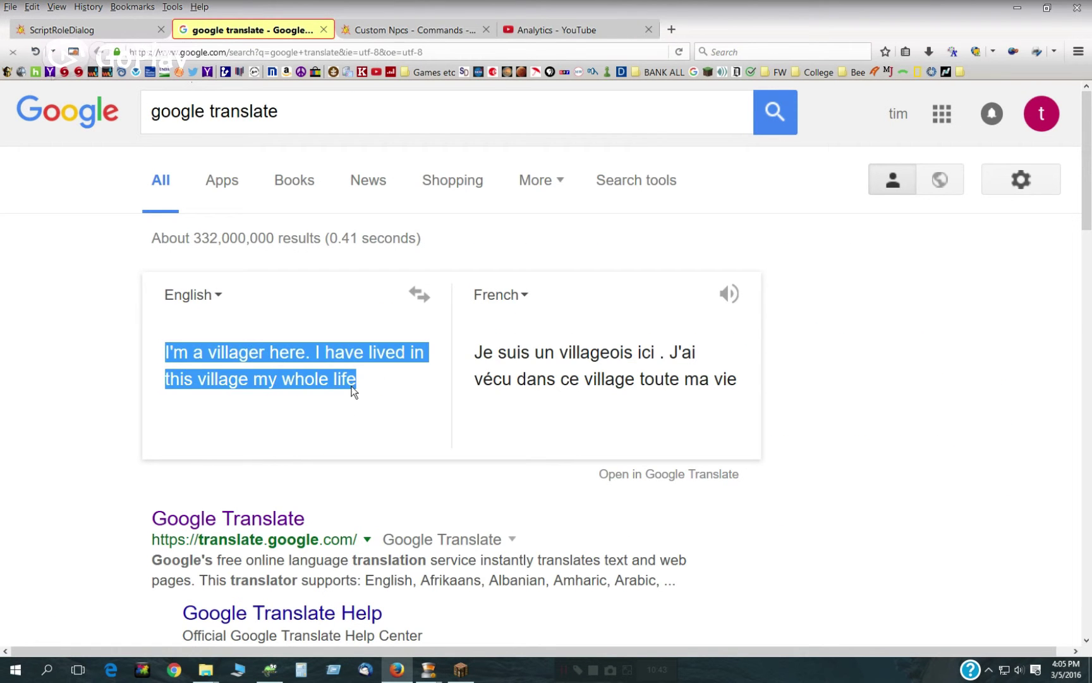
{"action": "type", "text": "Start"}
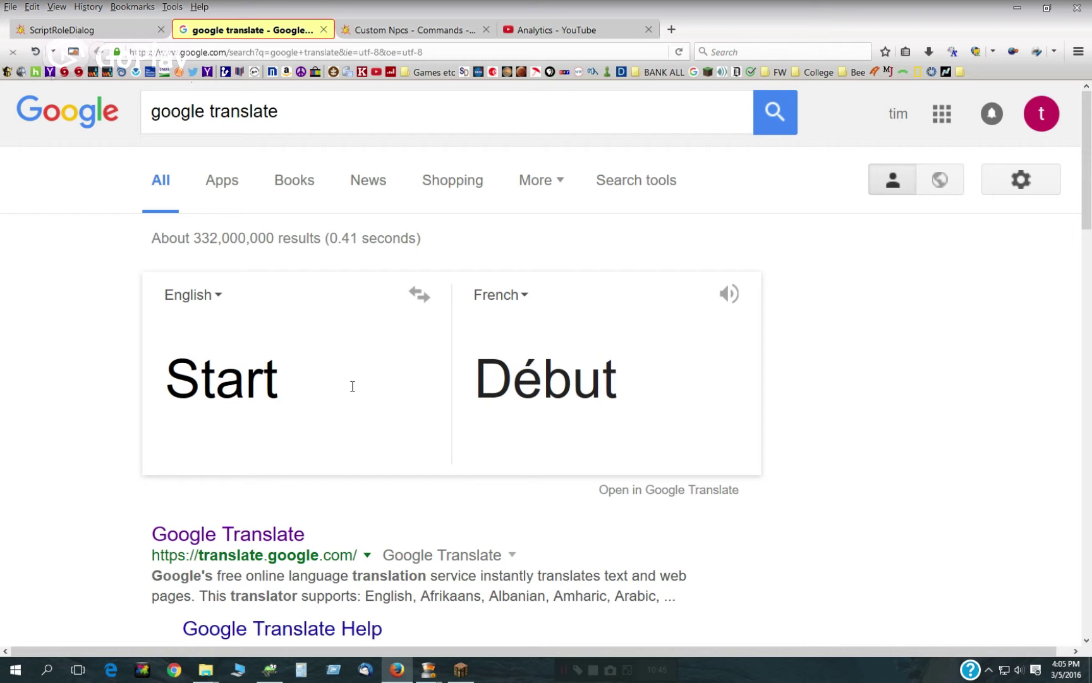
{"action": "double_click", "coordinate": [507, 368]}
{"action": "key", "text": "ctrl+c"}
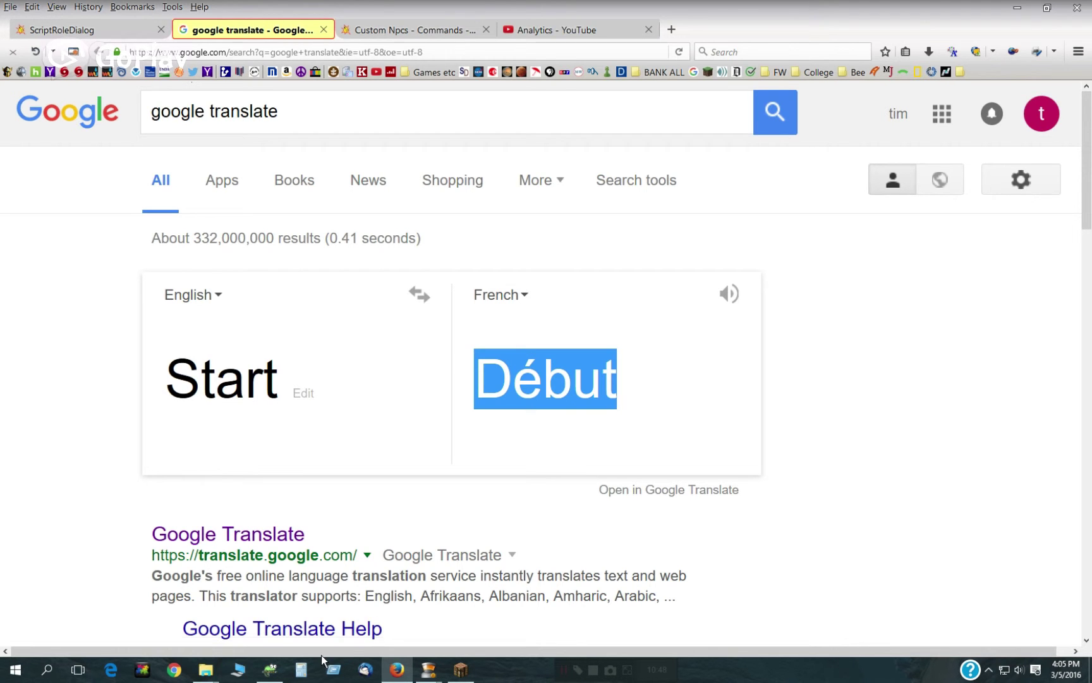
{"action": "left_click", "coordinate": [270, 672]}
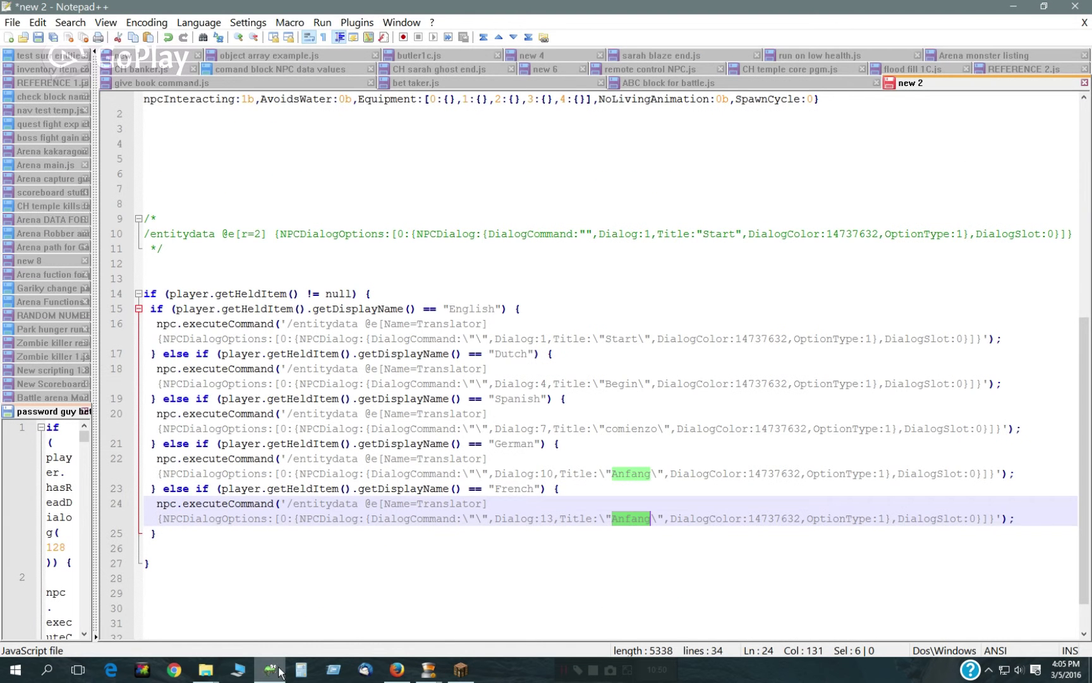
{"action": "key", "text": "ctrl+v"}
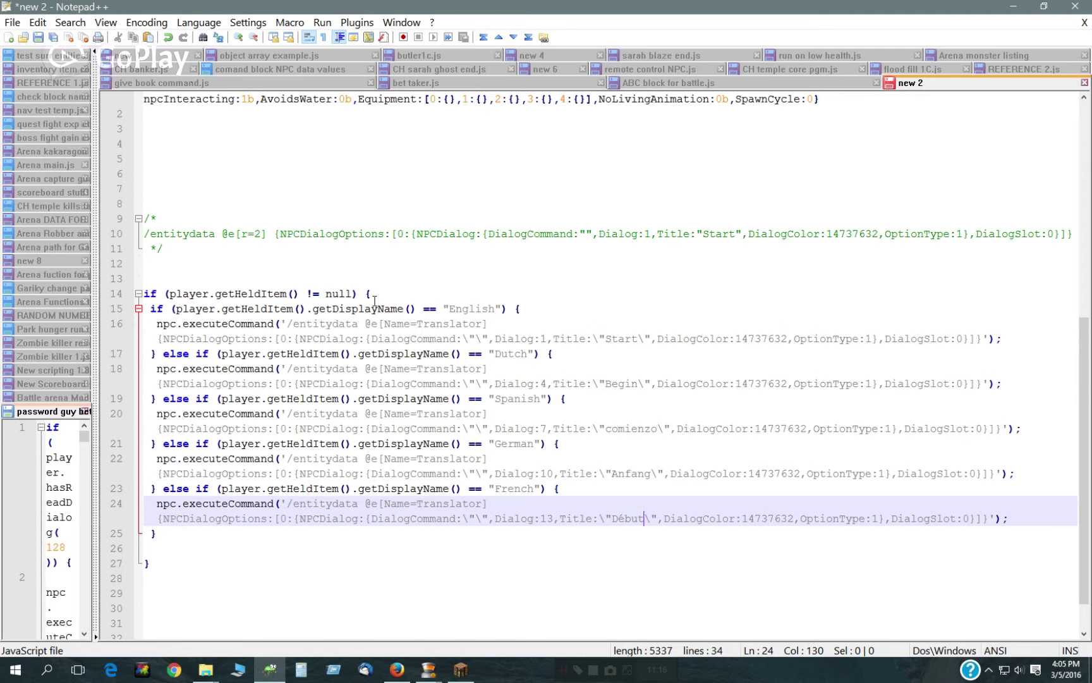
Copy the complete held-item script from new 2 and paste it into the Translator NPC's Interact hook in Minecraft, replacing the existing script
{"action": "left_click_drag", "start_coordinate": [166, 563], "coordinate": [143, 293]}
{"action": "right_click", "coordinate": [160, 314]}
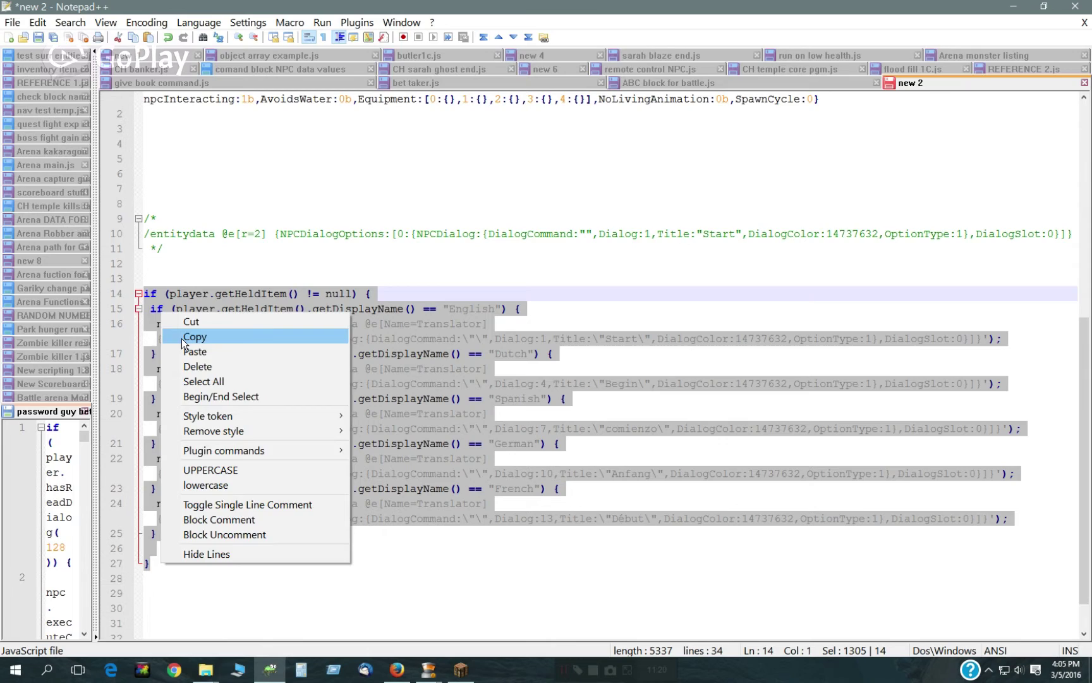
{"action": "left_click", "coordinate": [182, 337]}
{"action": "left_click", "coordinate": [450, 677]}
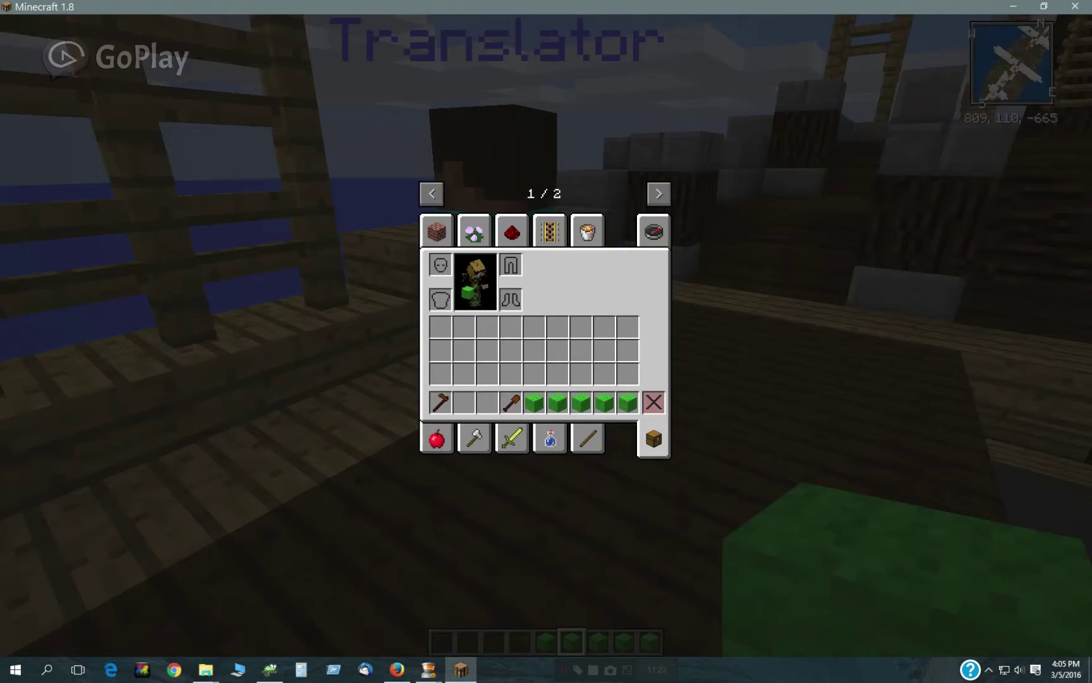
{"action": "key", "text": "e"}
{"action": "scroll", "coordinate": [546, 335], "scroll_direction": "up", "scroll_amount": 2}
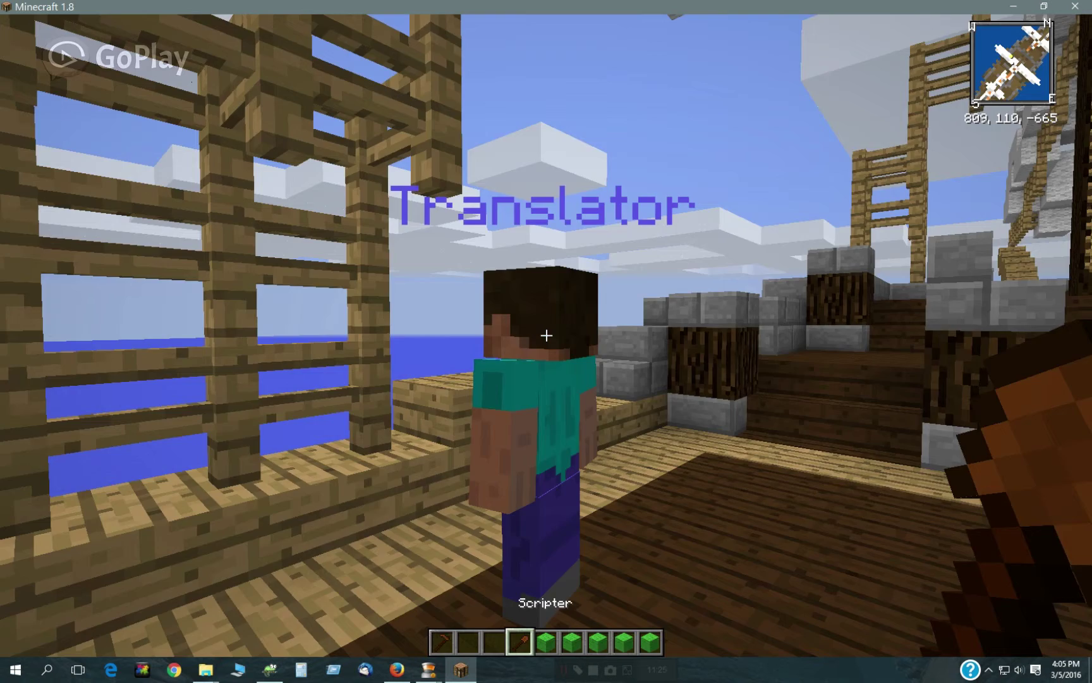
{"action": "right_click", "coordinate": [546, 335]}
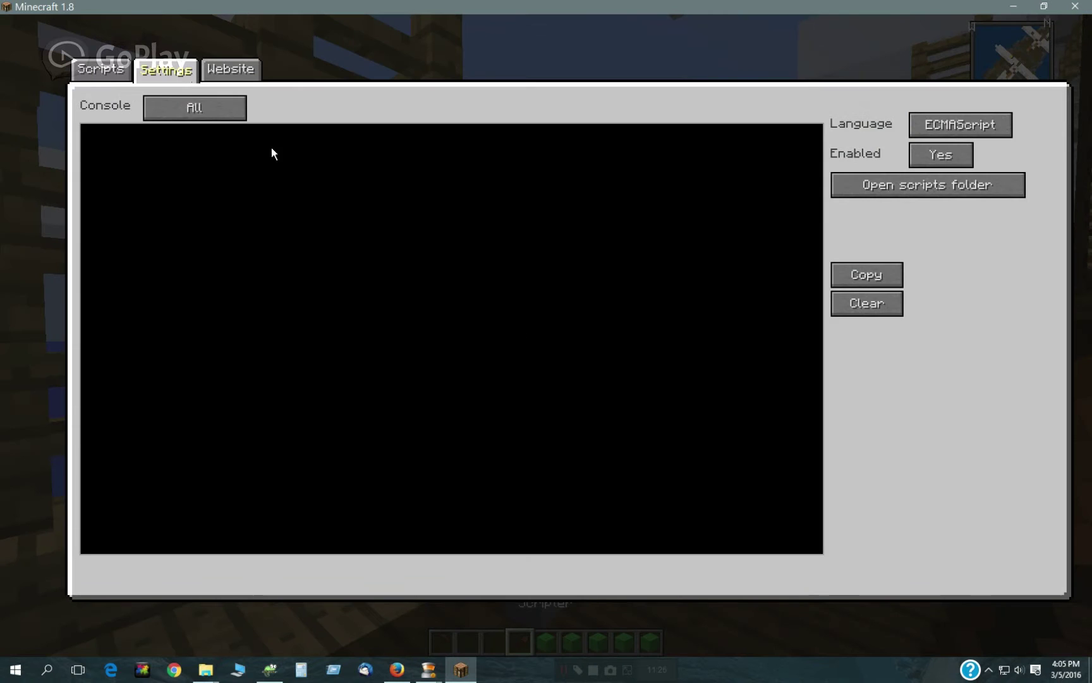
{"action": "left_click", "coordinate": [104, 73]}
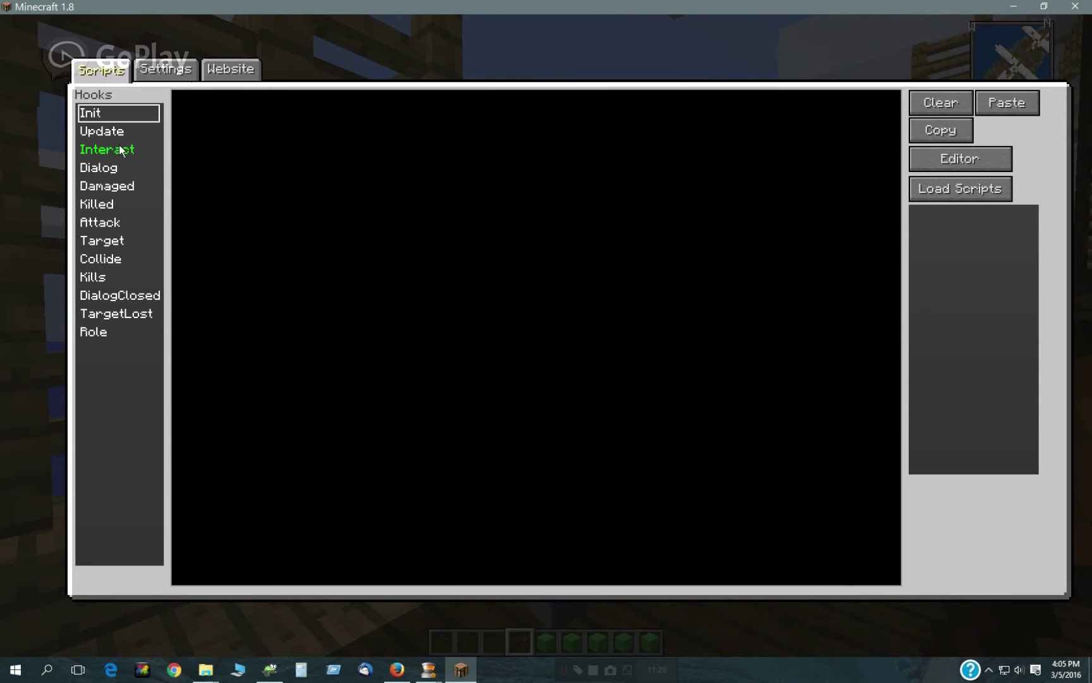
{"action": "left_click", "coordinate": [123, 153]}
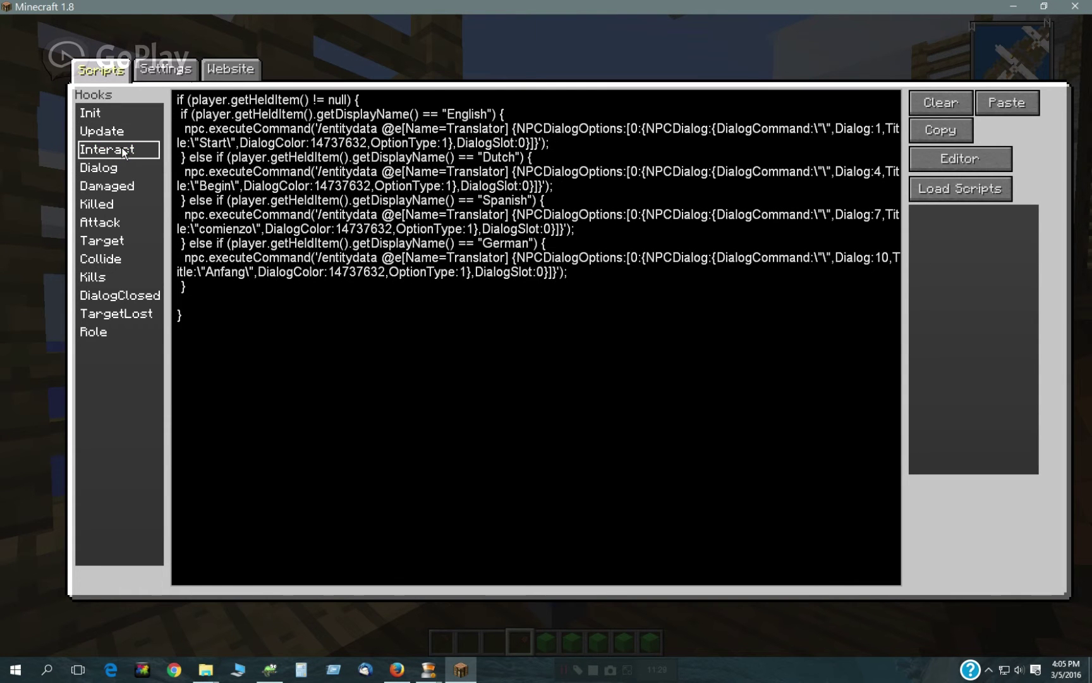
{"action": "left_click", "coordinate": [1006, 103]}
{"action": "key", "text": "Escape"}
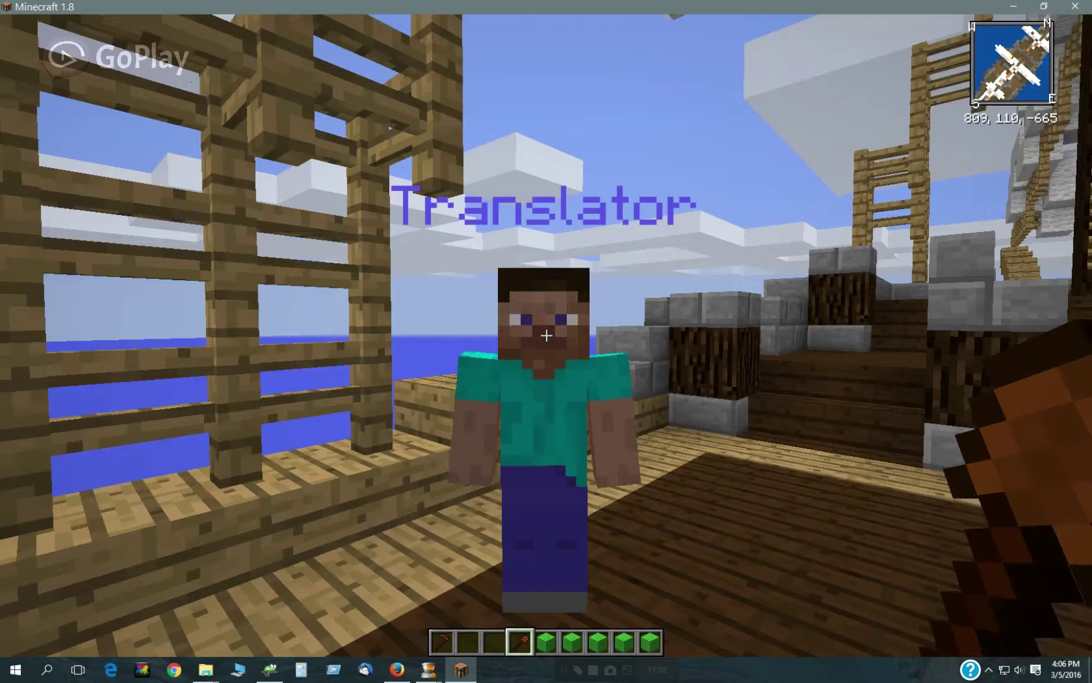
Reload the CustomNPCs dialogs with the chat command /noppes dialog reload
{"action": "scroll", "coordinate": [546, 336], "scroll_direction": "up", "scroll_amount": 2}
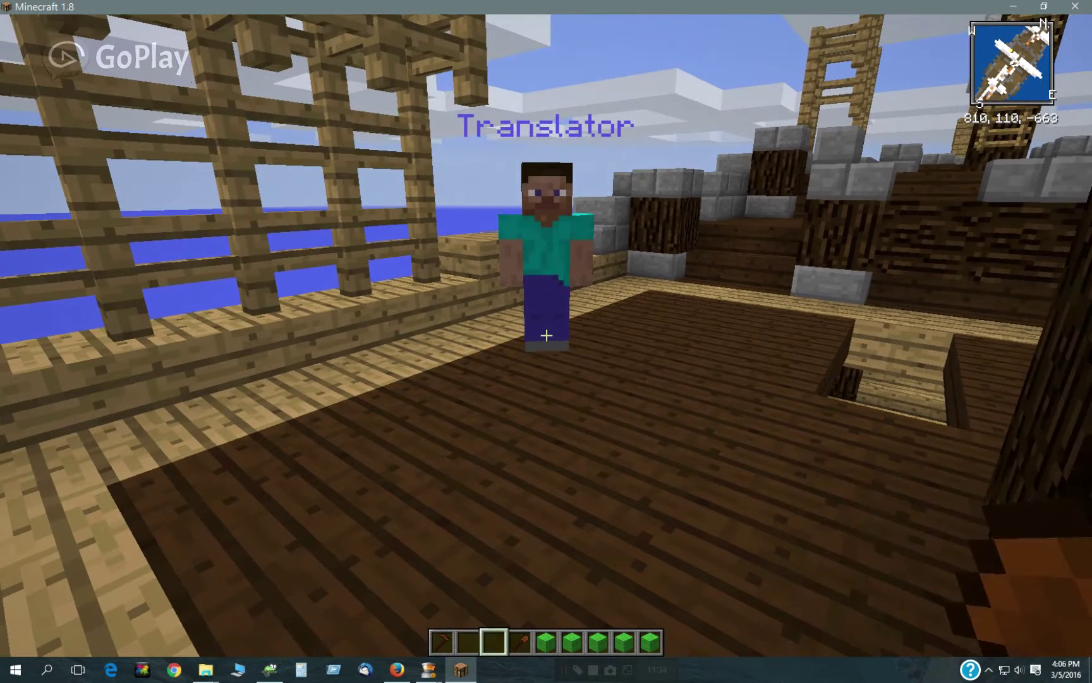
{"action": "key", "text": "slash"}
{"action": "type", "text": "noppes"}
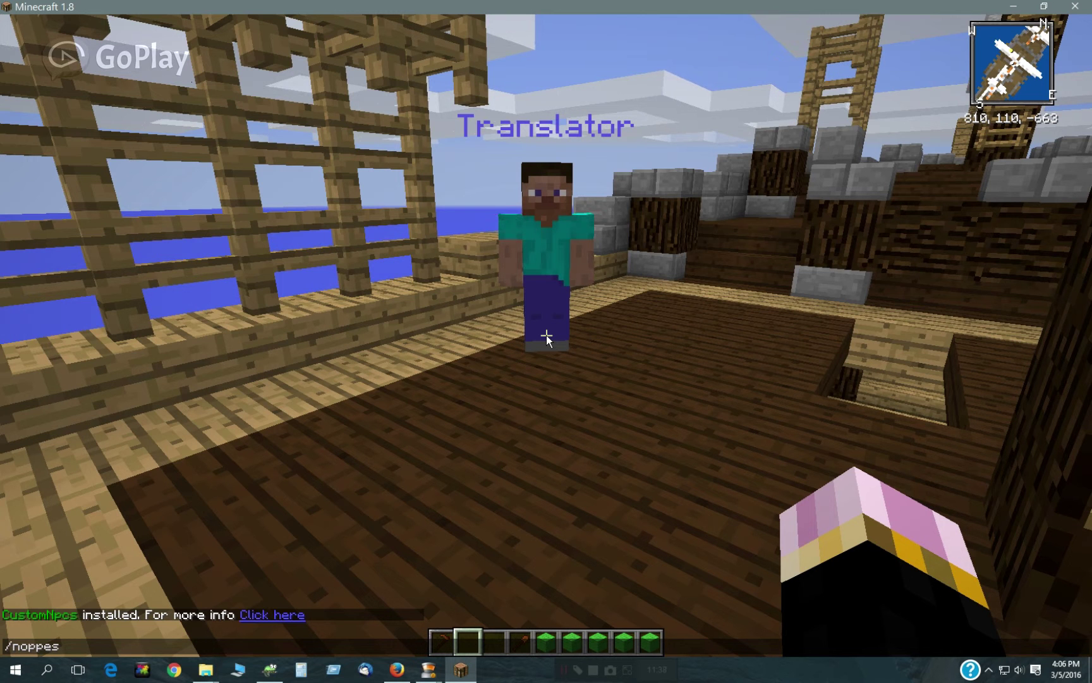
{"action": "key", "text": "Tab"}
{"action": "key", "text": "Tab"}
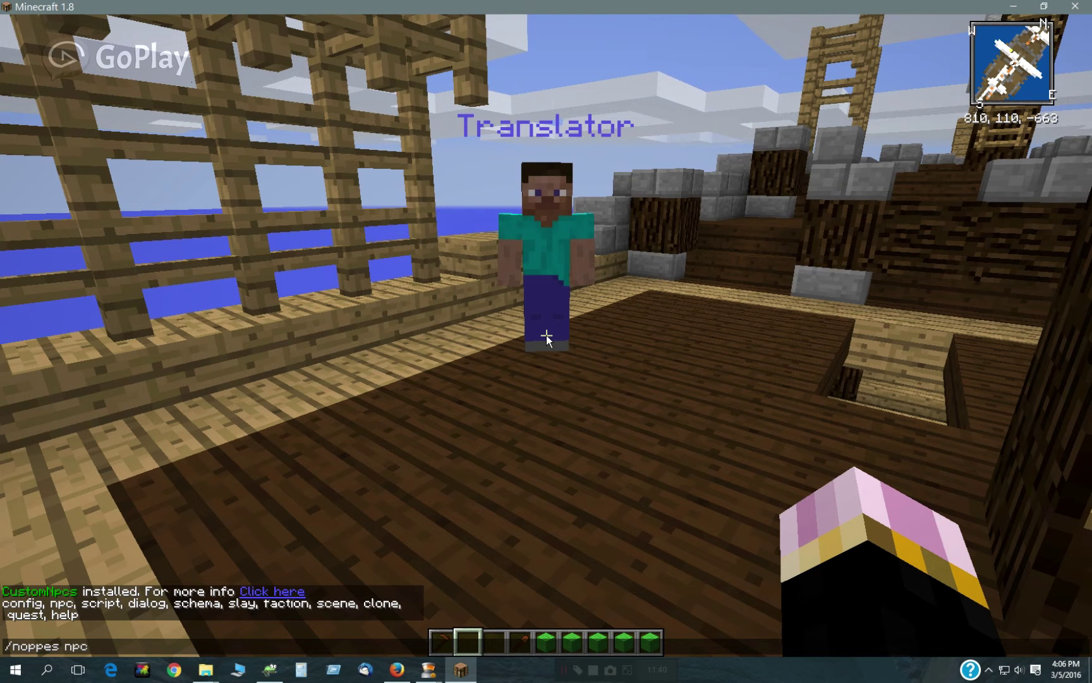
{"action": "key", "text": "Tab"}
{"action": "key", "text": "Tab"}
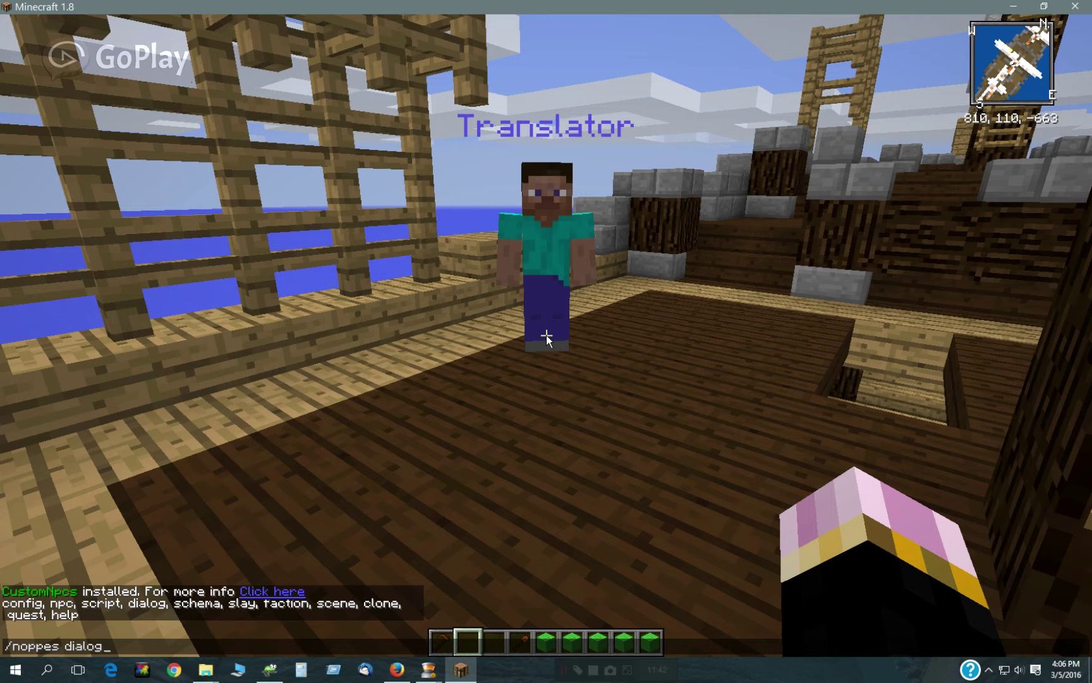
{"action": "key", "text": "Tab"}
{"action": "key", "text": "Tab"}
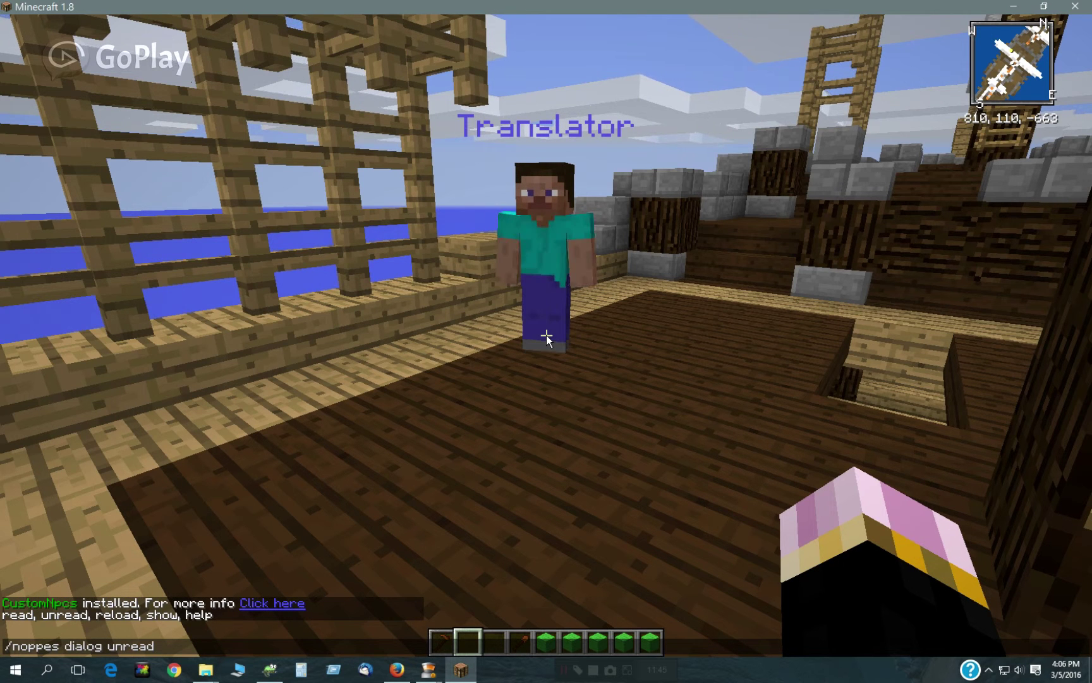
{"action": "key", "text": "Tab"}
{"action": "key", "text": "Tab"}
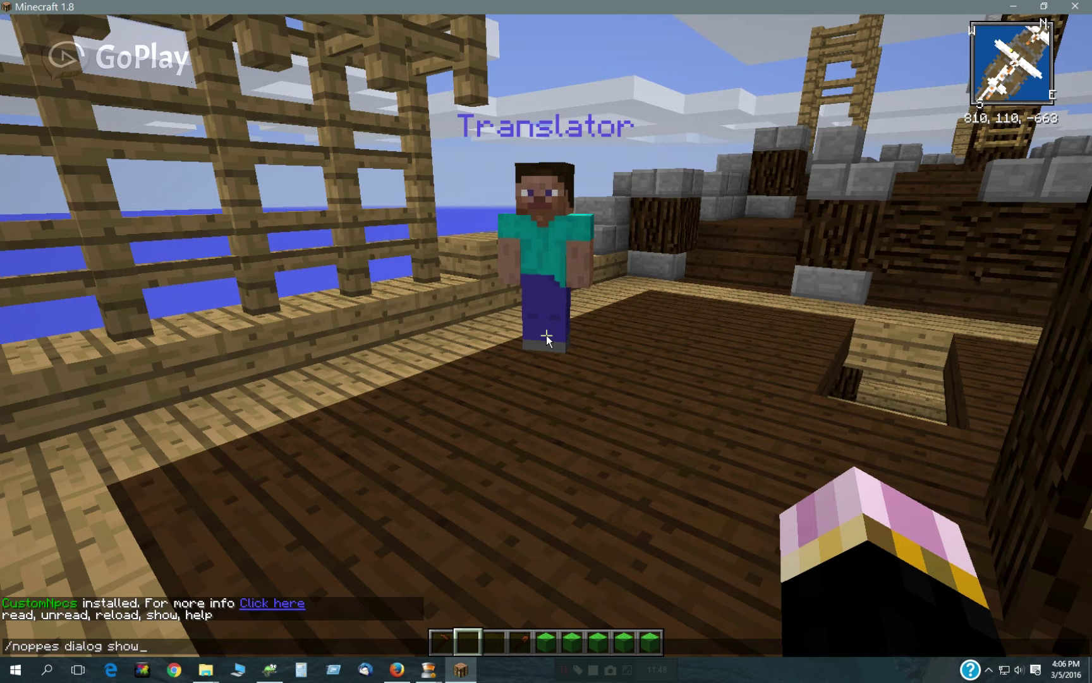
{"action": "key", "text": "Tab"}
{"action": "key", "text": "Tab"}
{"action": "key", "text": "Tab"}
{"action": "key", "text": "Tab"}
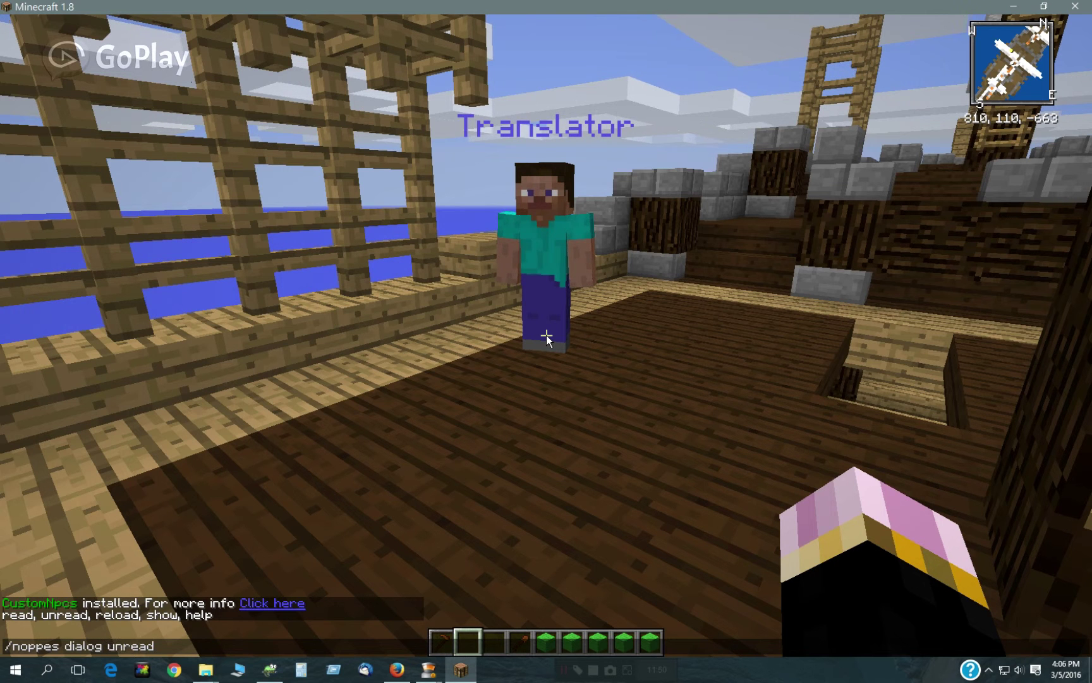
{"action": "key", "text": "Return"}
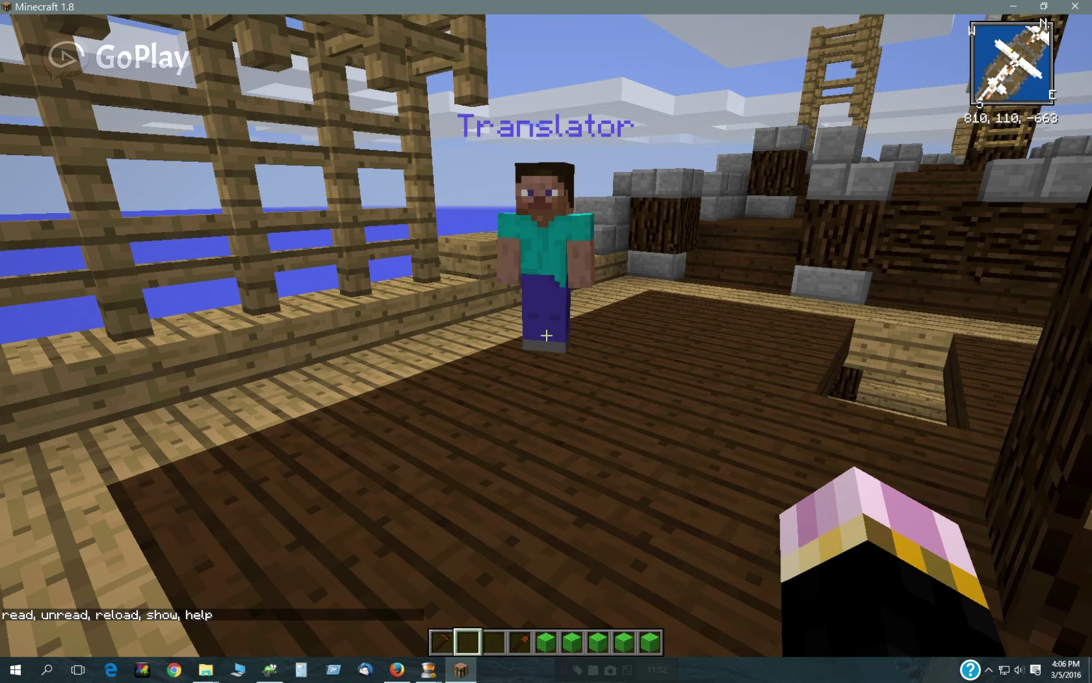
Talk to the Translator while holding the block beside the French one, and end the conversation with "Auf Wiedersehen"
{"action": "scroll", "coordinate": [547, 341], "scroll_direction": "down", "scroll_amount": 3}
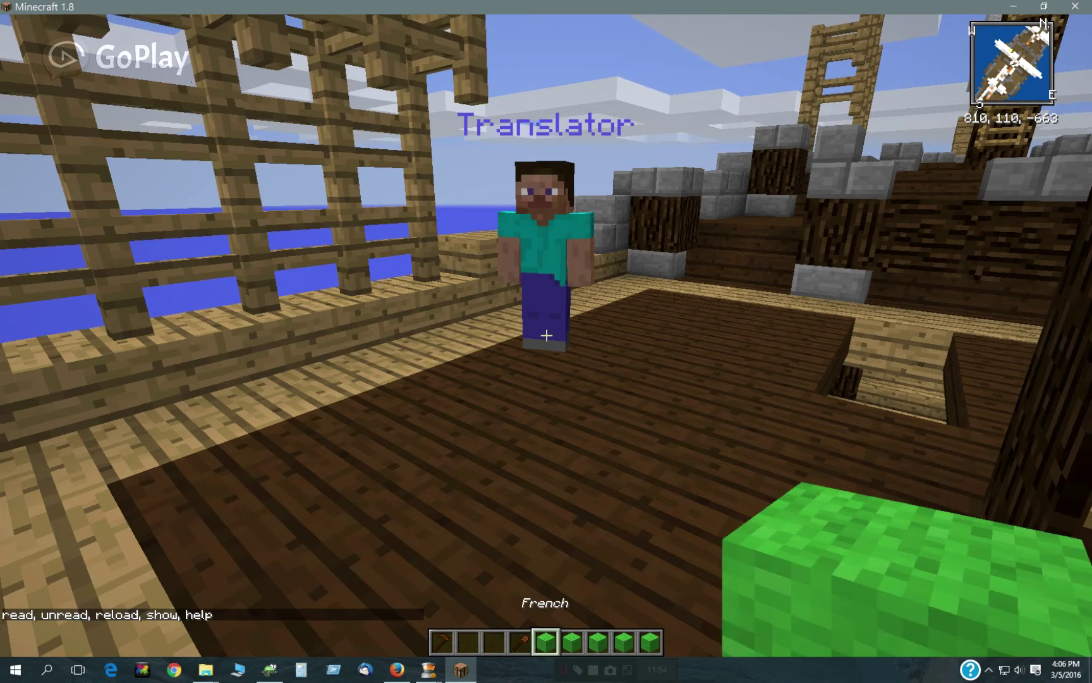
{"action": "scroll", "coordinate": [546, 341], "scroll_direction": "down", "scroll_amount": 1}
{"action": "right_click", "coordinate": [546, 336]}
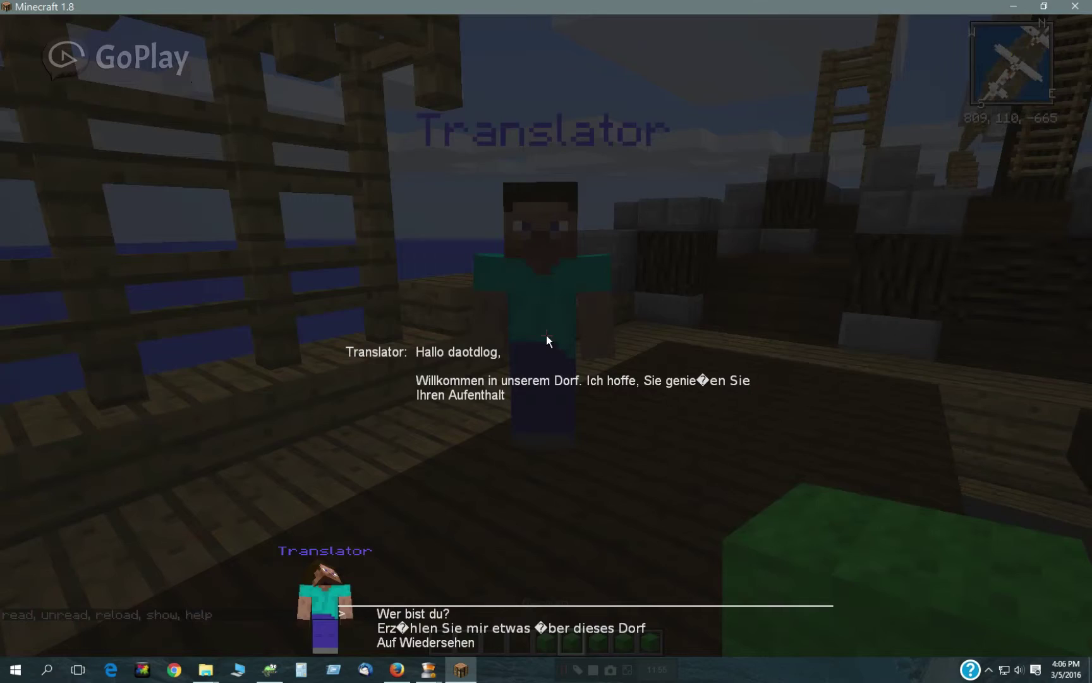
{"action": "left_click", "coordinate": [425, 642]}
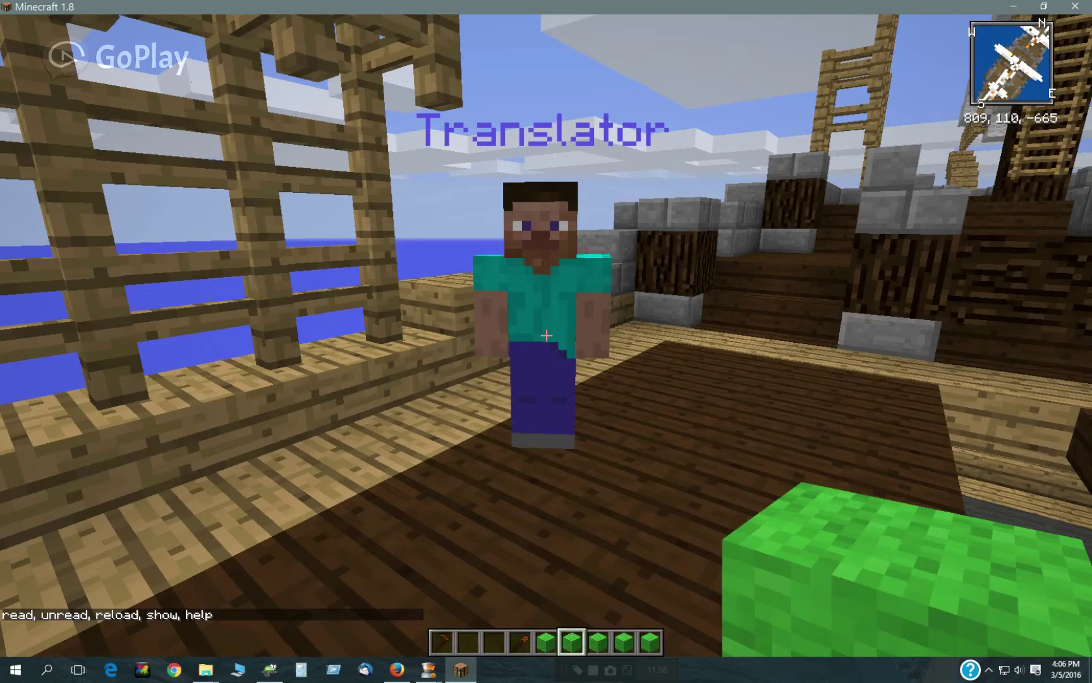
Hold the French block and test the Translator's "Parlez-moi de ce village" and "Qui es-tu?" dialogs, returning from each with "Arrière"
{"action": "scroll", "coordinate": [546, 336], "scroll_direction": "up", "scroll_amount": 1}
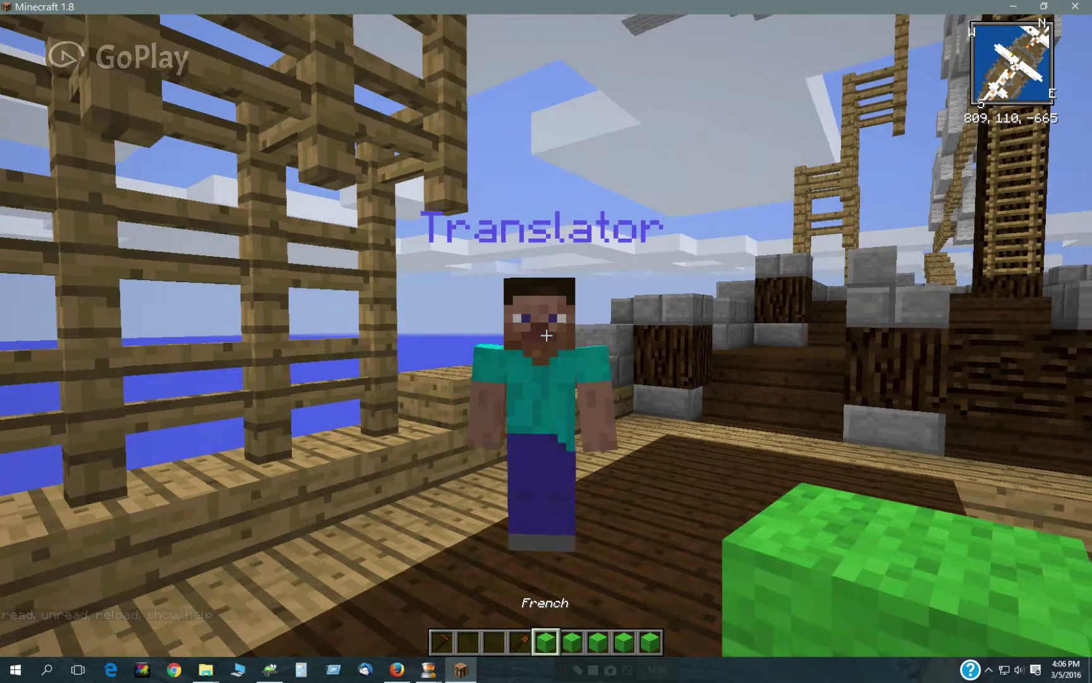
{"action": "right_click", "coordinate": [546, 336]}
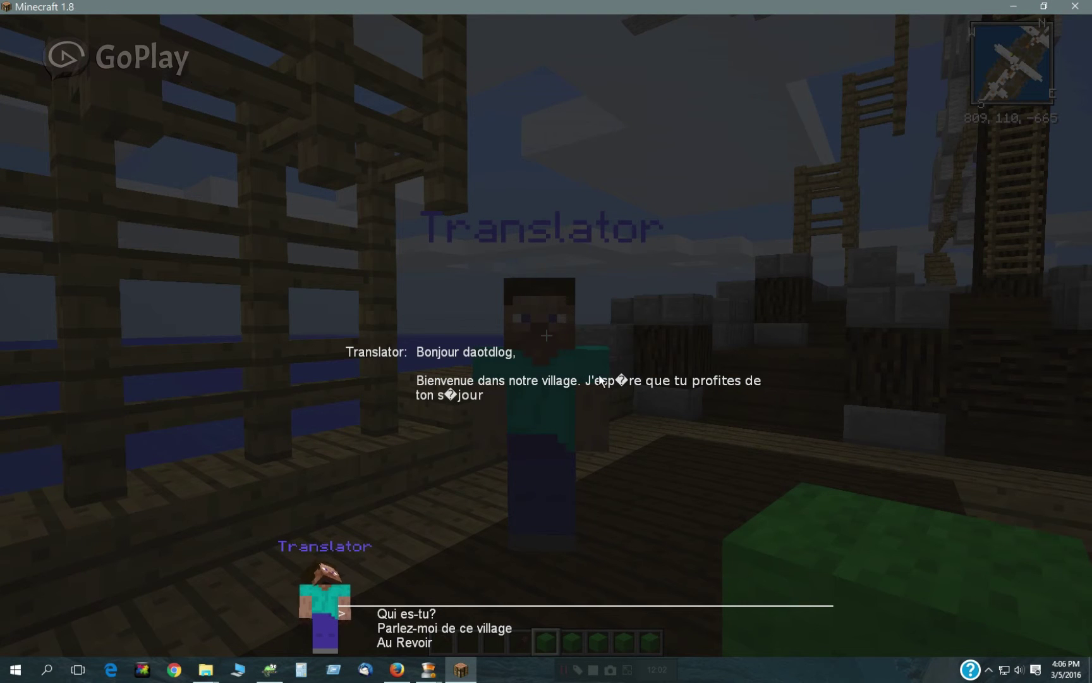
{"action": "left_click", "coordinate": [403, 627]}
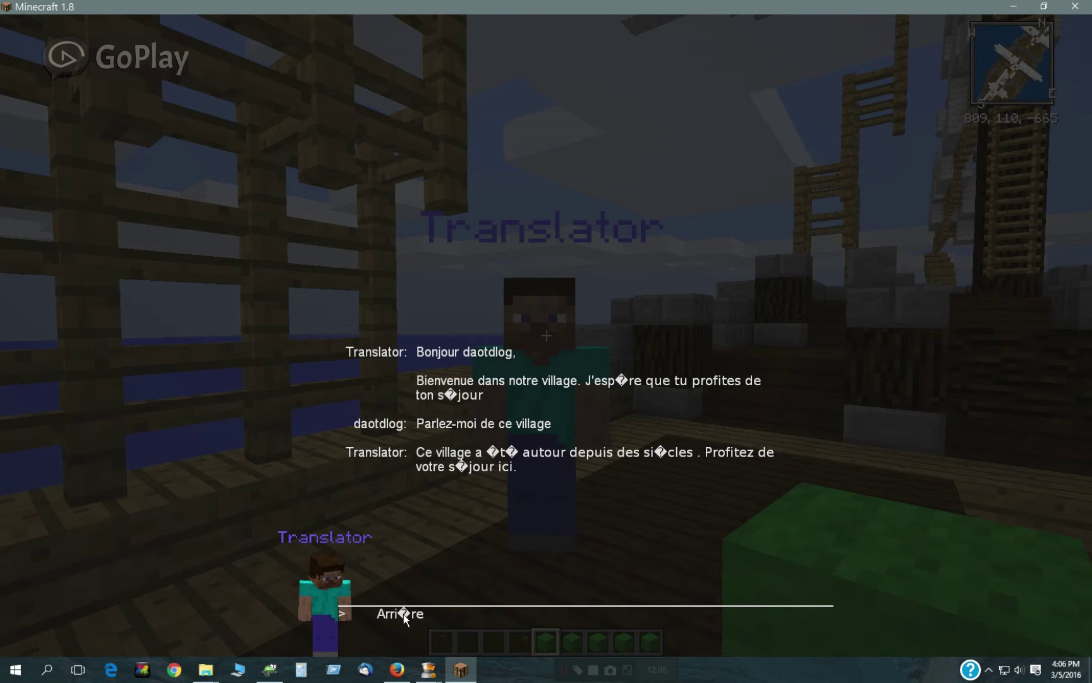
{"action": "left_click", "coordinate": [404, 614]}
{"action": "left_click", "coordinate": [405, 619]}
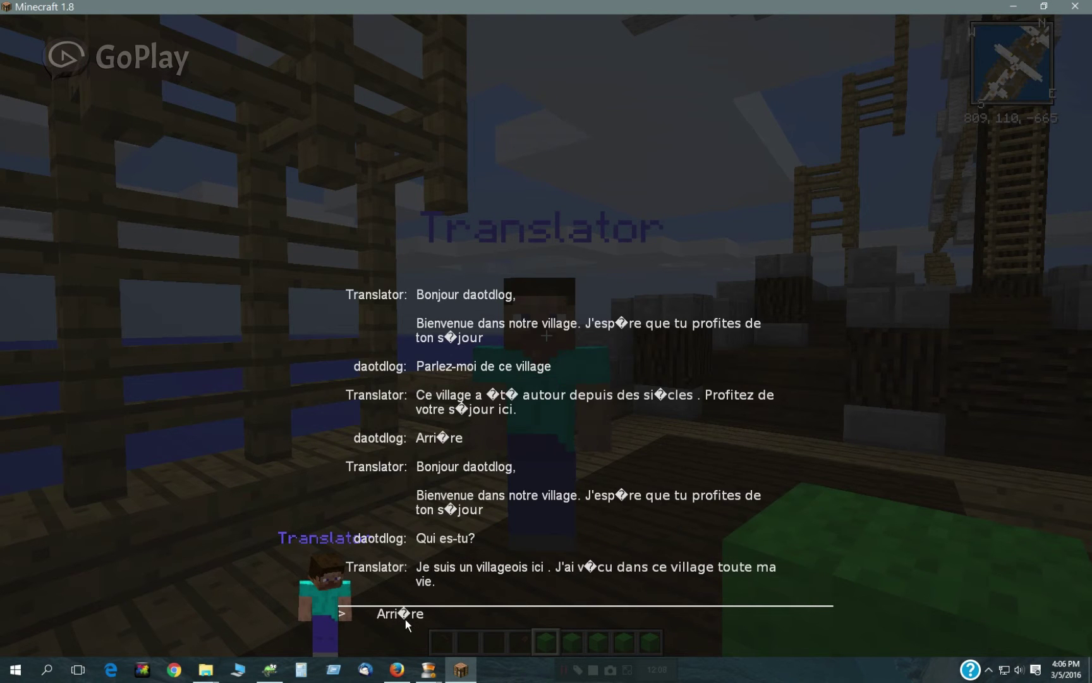
{"action": "left_click", "coordinate": [409, 616]}
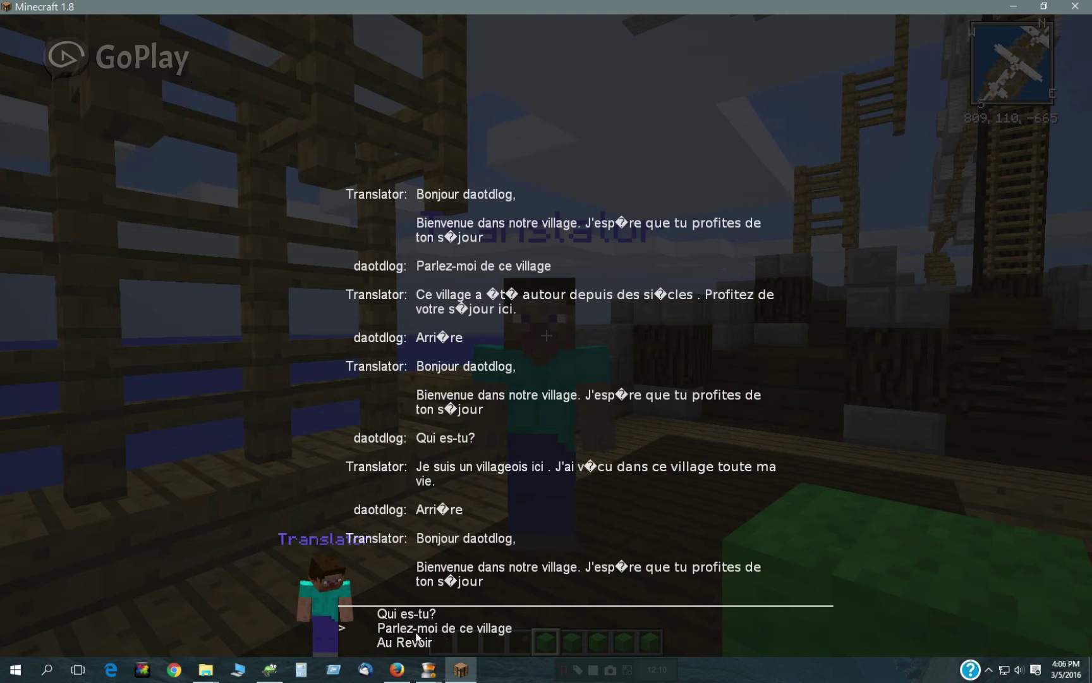
Test the French "Parlez-moi de ce village" dialog again, return with "Arrière", and end the conversation with "Au Revoir"
{"action": "left_click", "coordinate": [416, 629]}
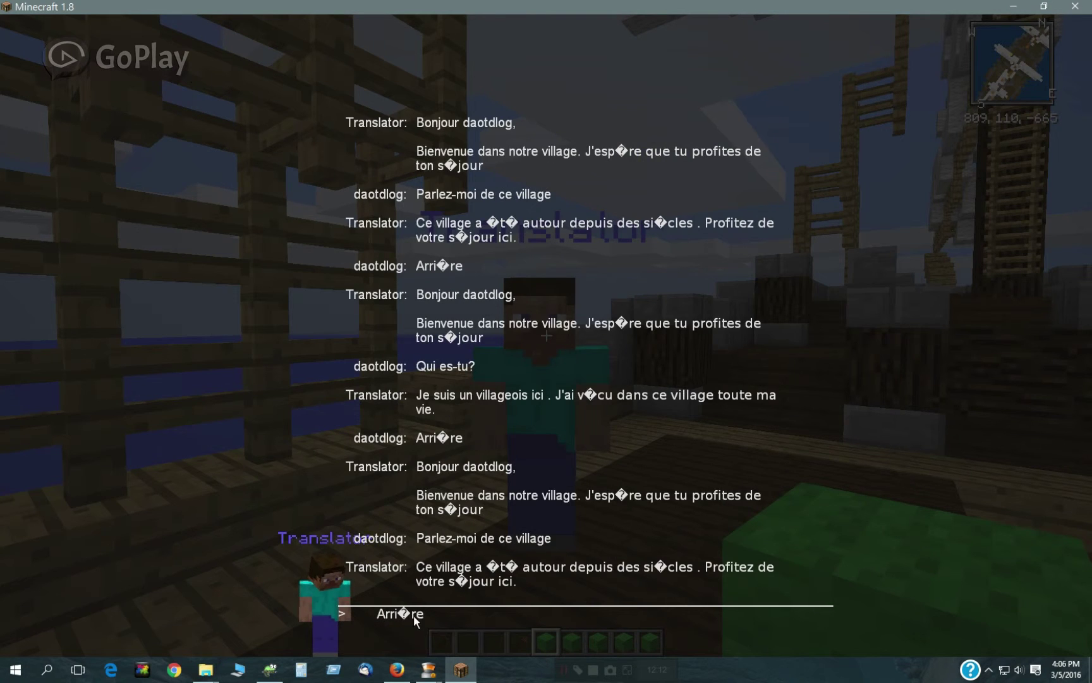
{"action": "left_click", "coordinate": [413, 615]}
{"action": "left_click", "coordinate": [417, 641]}
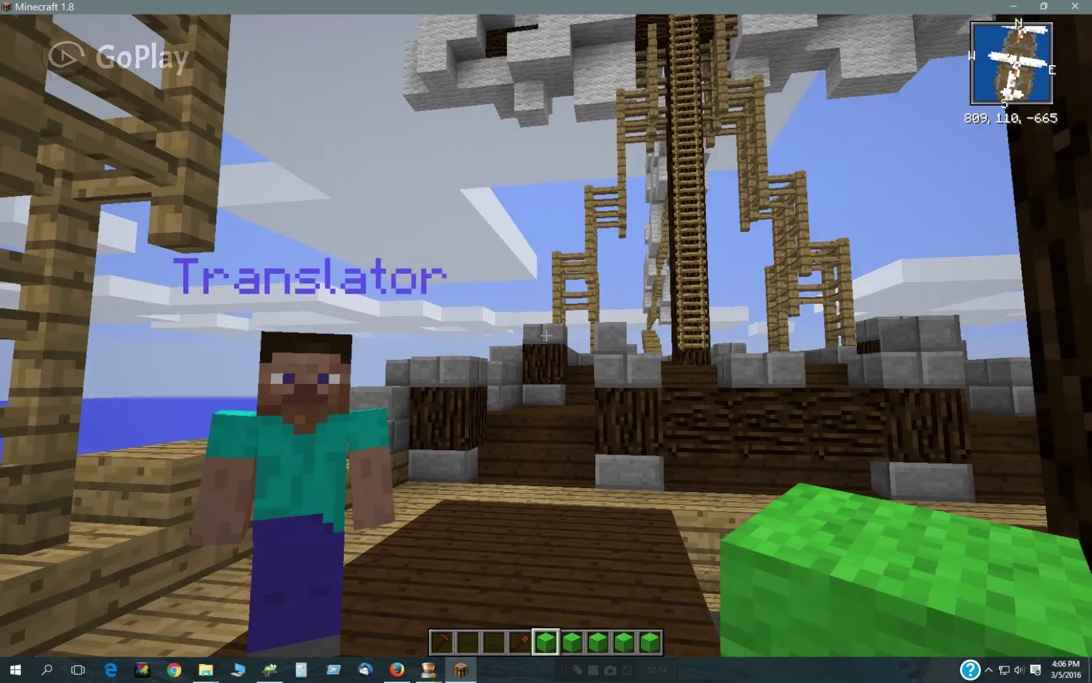
Walk up to the Translator with the NPC editing tool in hand and open its settings
{"action": "key", "text": "w"}
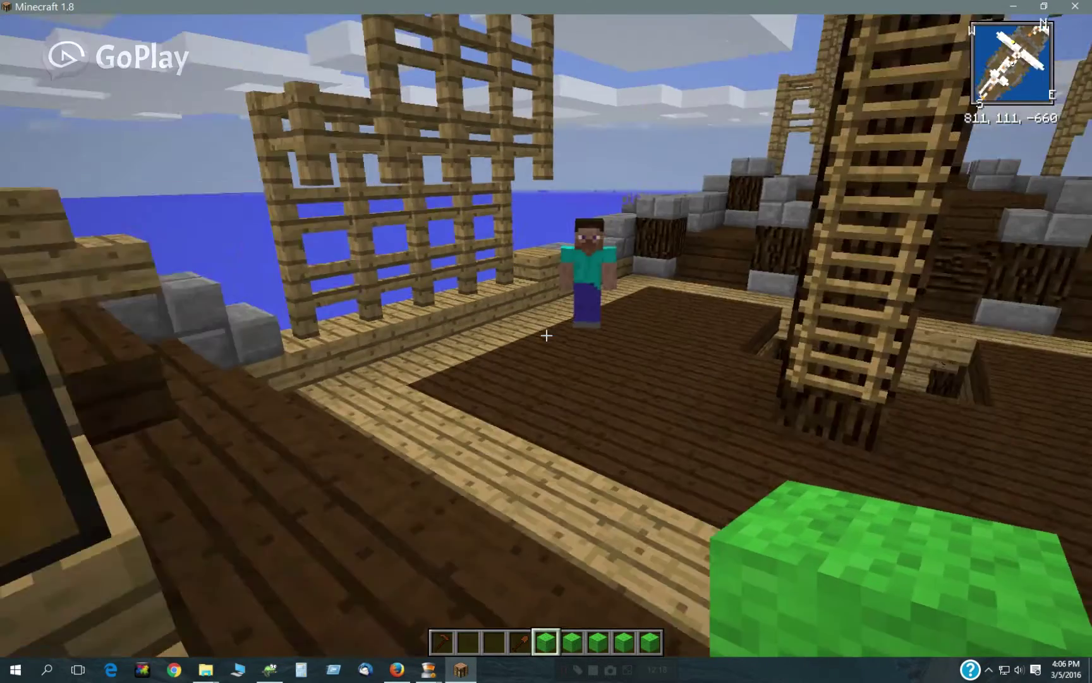
{"action": "key", "text": "w"}
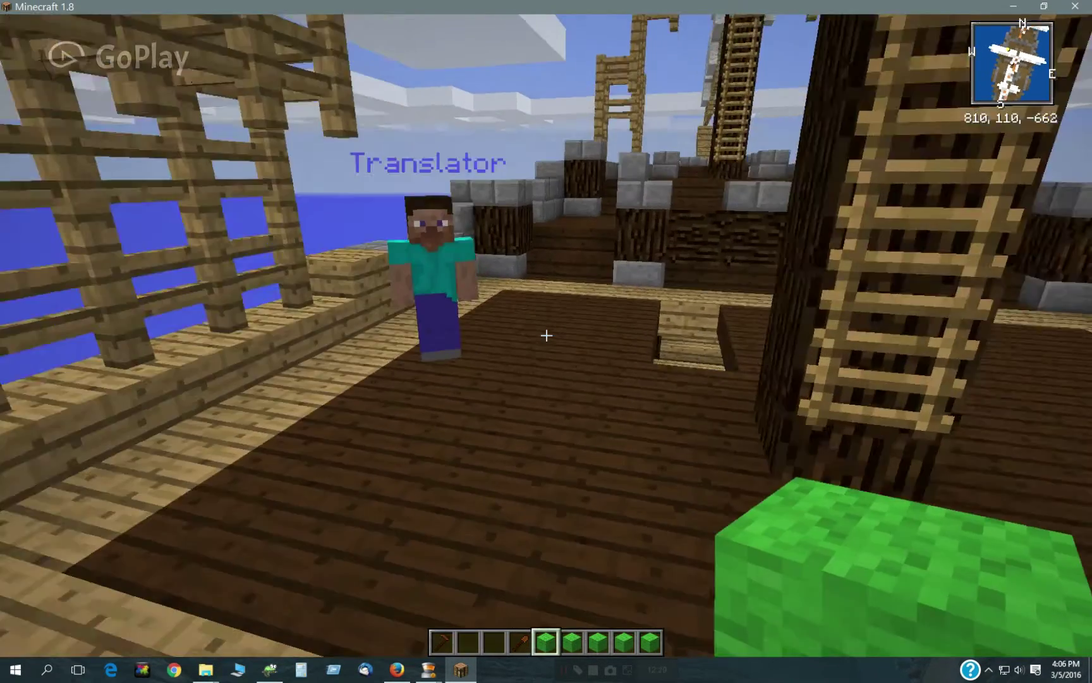
{"action": "key", "text": "w"}
{"action": "key", "text": "1"}
{"action": "key", "text": "w"}
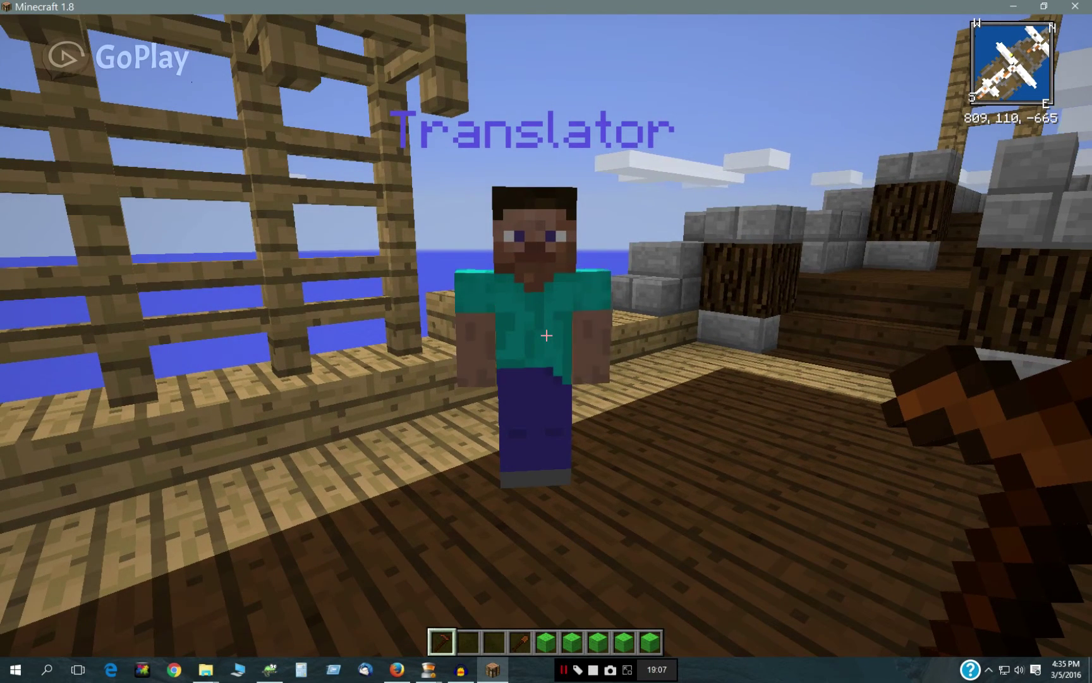
{"action": "key", "text": "w"}
{"action": "right_click", "coordinate": [547, 335]}
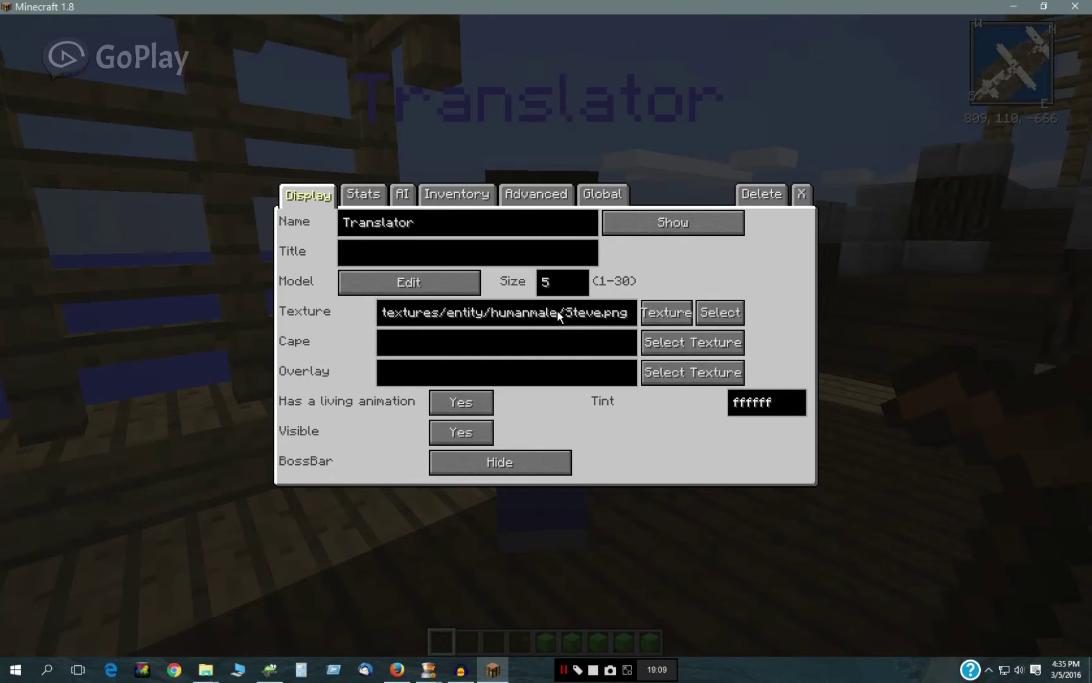
View the global dialogs of the Villager category, including the settings of "Wer bist du" and the rest of the list
{"action": "left_click", "coordinate": [594, 197]}
{"action": "left_click", "coordinate": [544, 285]}
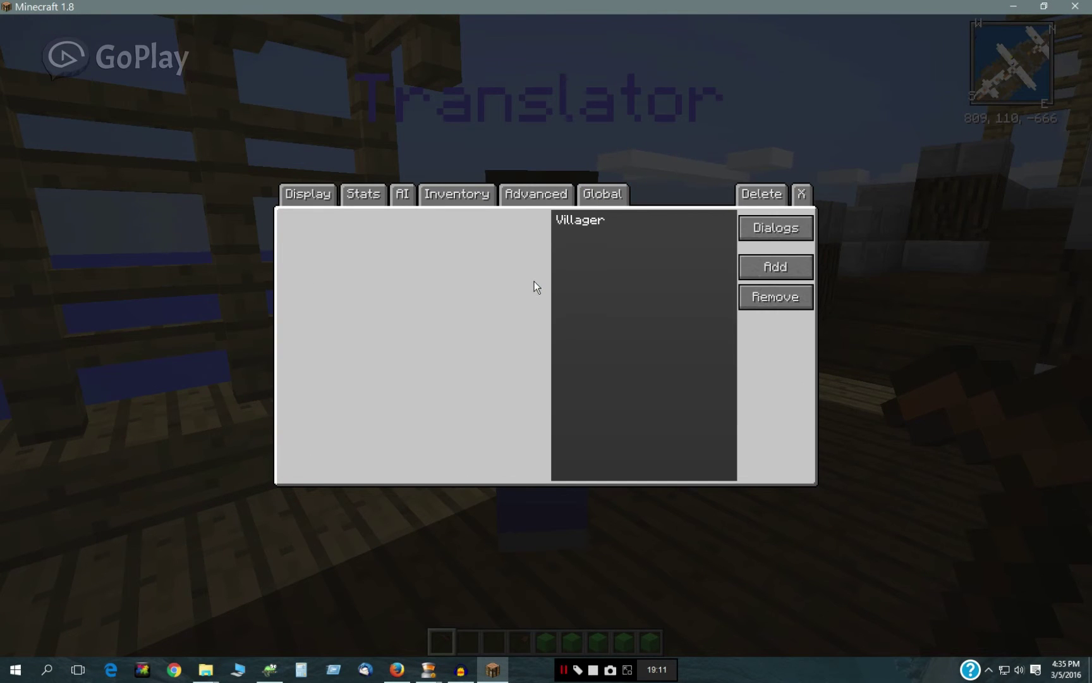
{"action": "left_click", "coordinate": [581, 222]}
{"action": "left_click", "coordinate": [771, 227]}
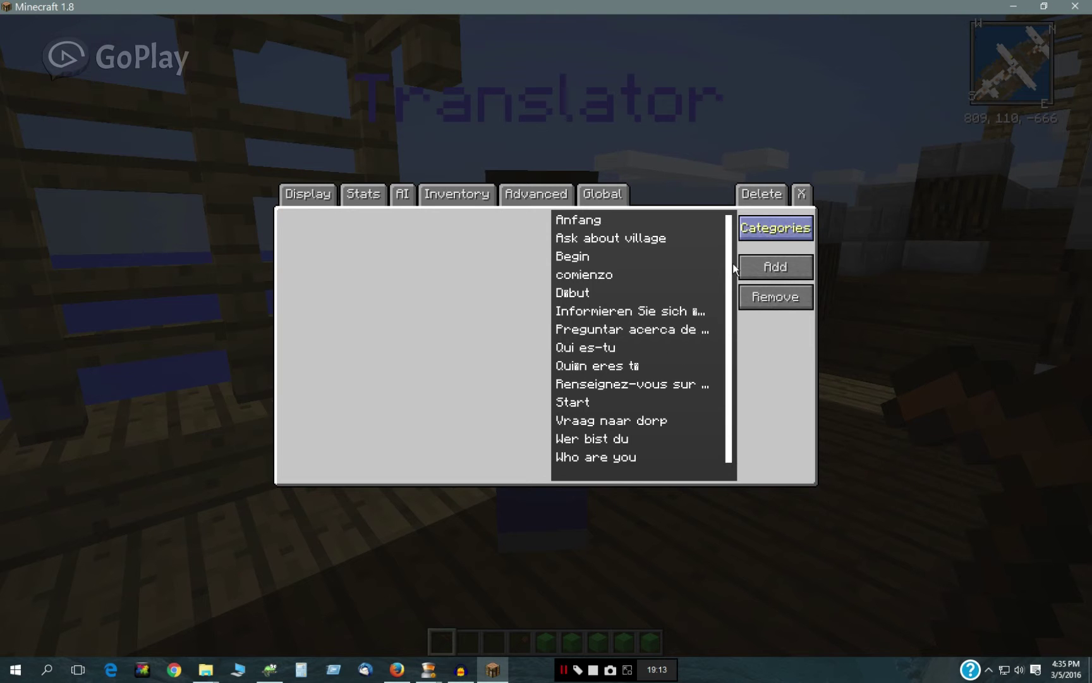
{"action": "left_click", "coordinate": [610, 445]}
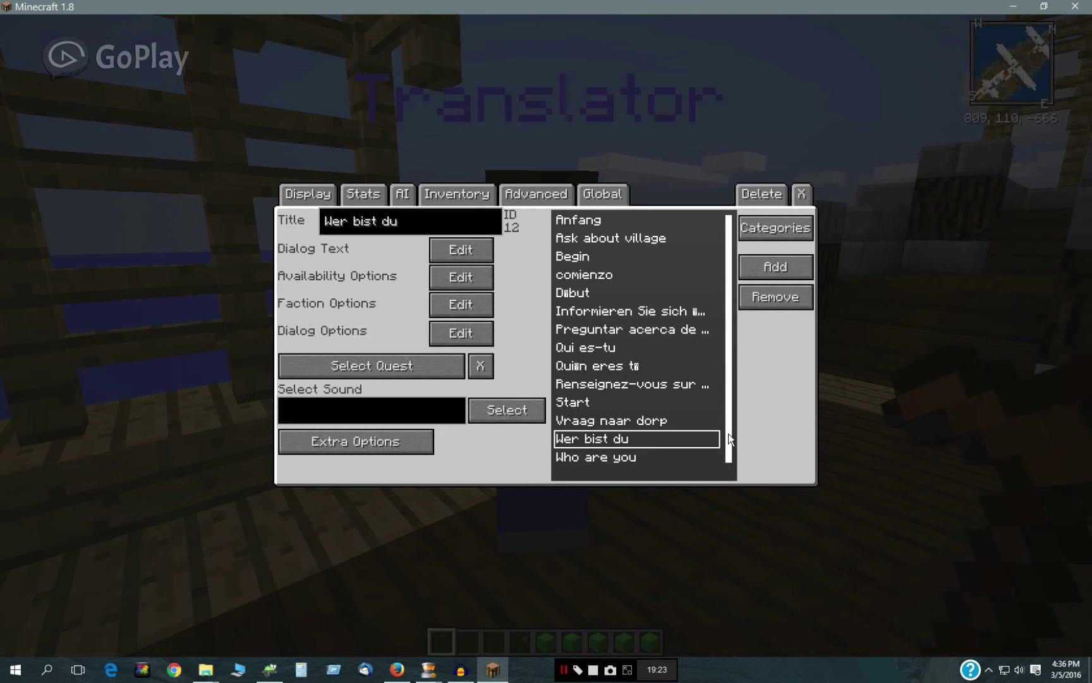
{"action": "scroll", "coordinate": [731, 455], "scroll_direction": "down", "scroll_amount": 2}
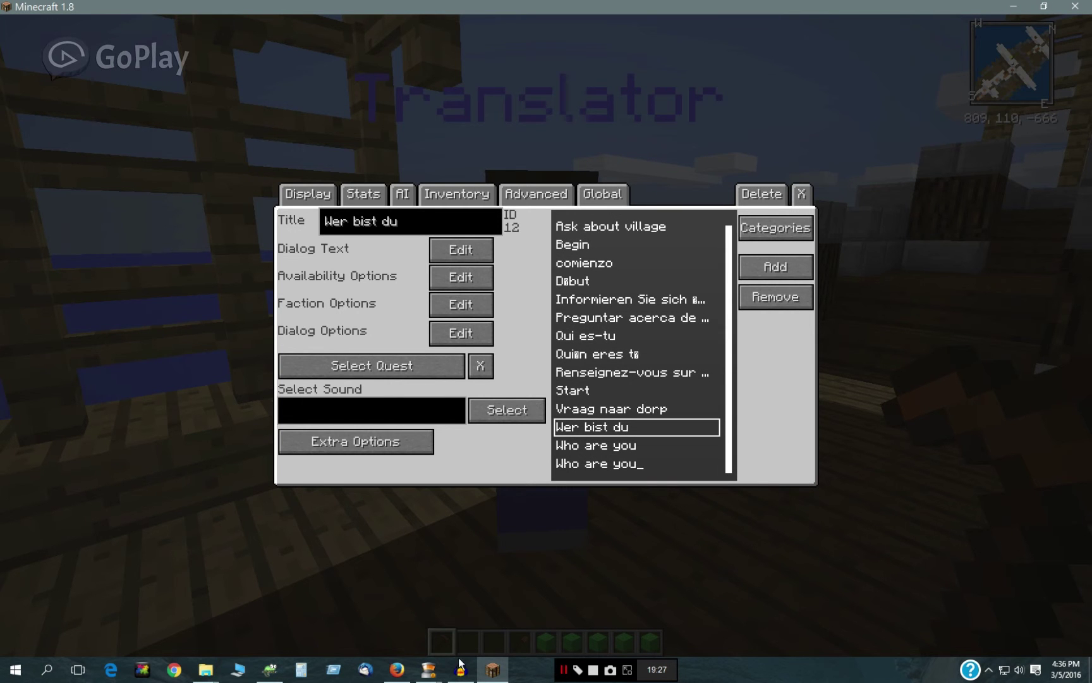
Switch to File Explorer to view the resourcepacks folder, and bring up the audio track in Audacity
{"action": "mouse_move", "coordinate": [209, 675]}
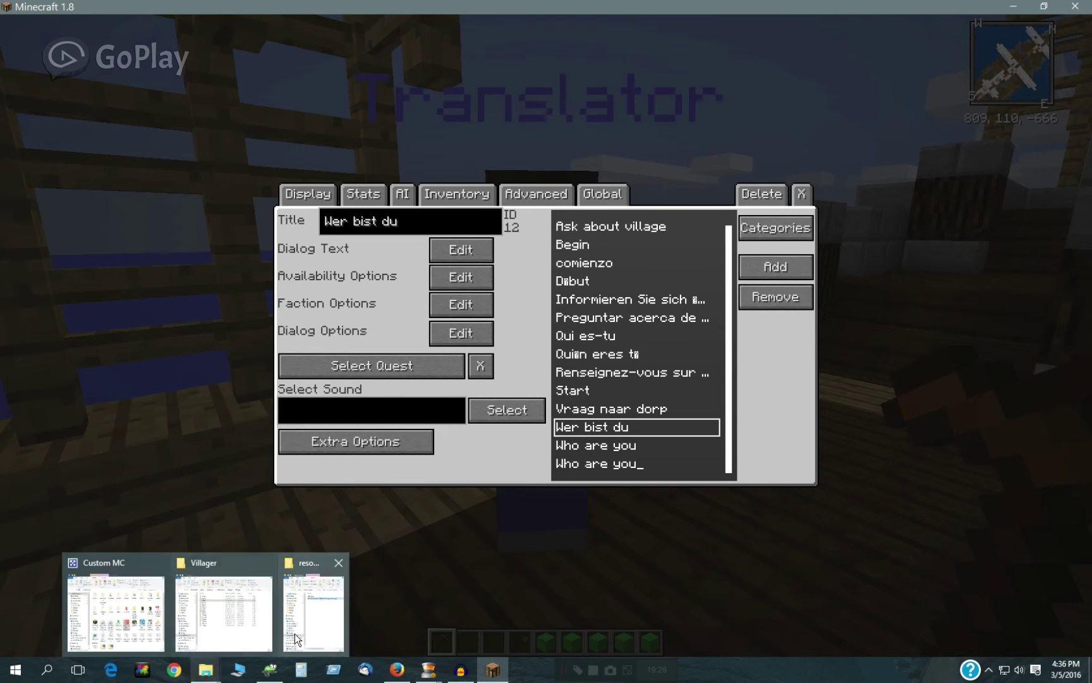
{"action": "left_click", "coordinate": [295, 633]}
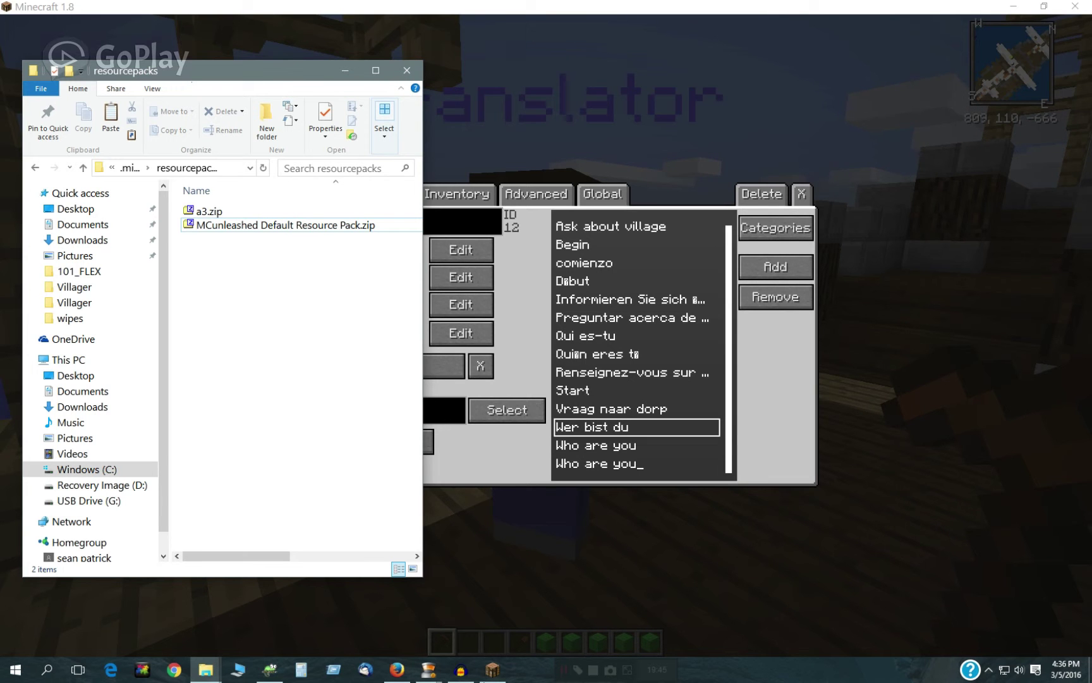
{"action": "left_click", "coordinate": [468, 673]}
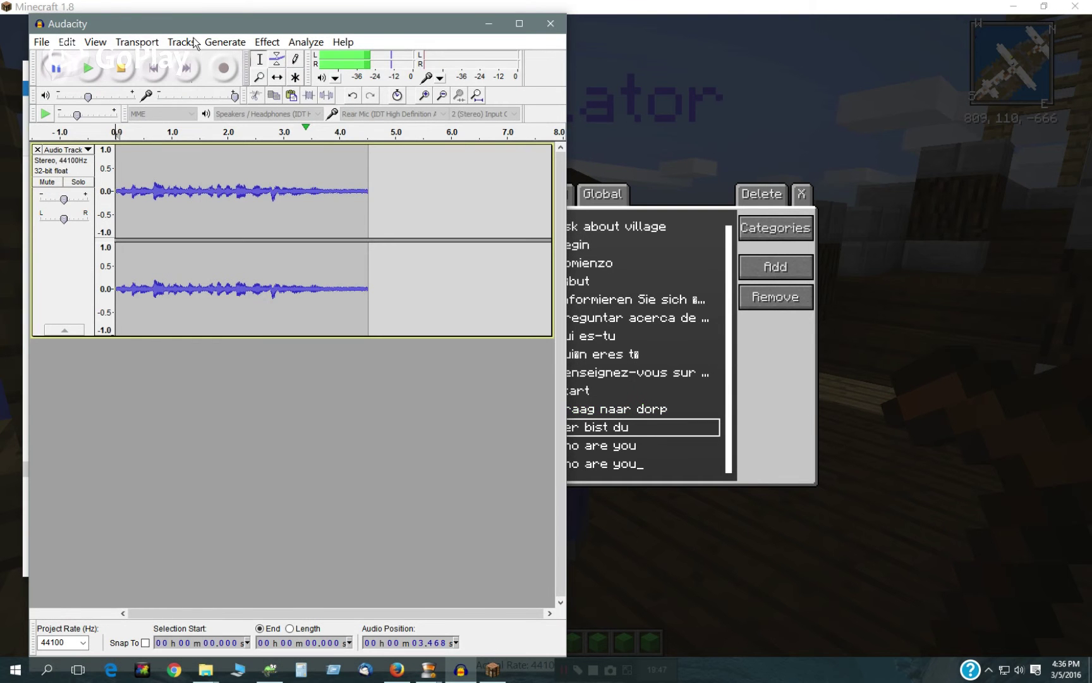
Switch to Firefox, play the Dutch pronunciation of the villager sentence in Google Translate, and return to Audacity
{"action": "left_click", "coordinate": [397, 670]}
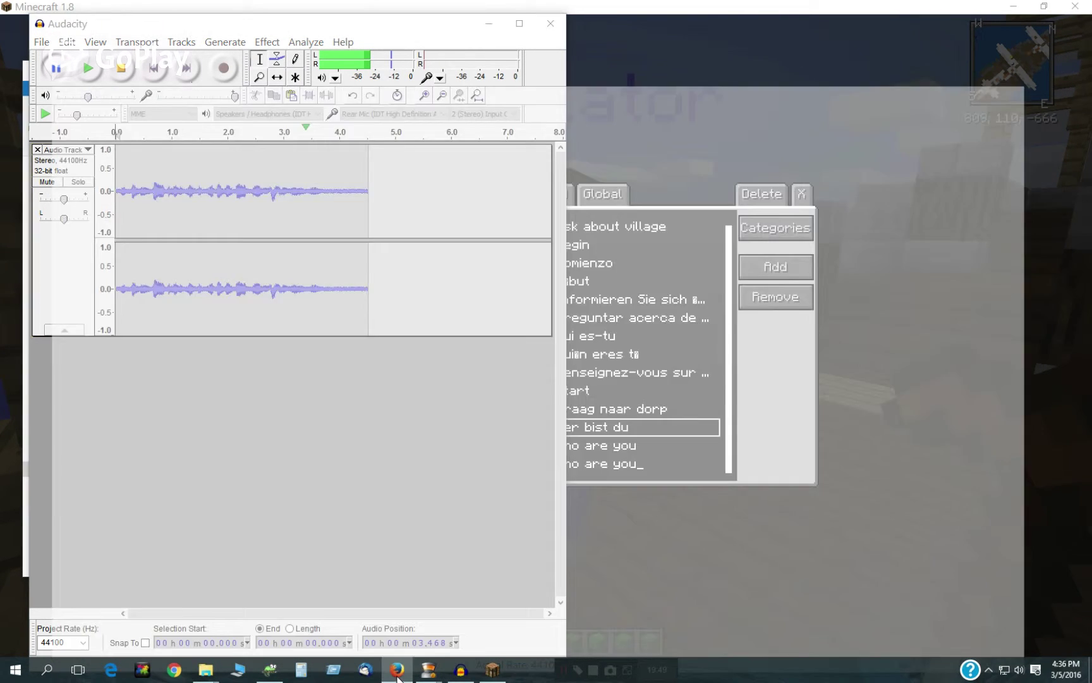
{"action": "left_click", "coordinate": [240, 28]}
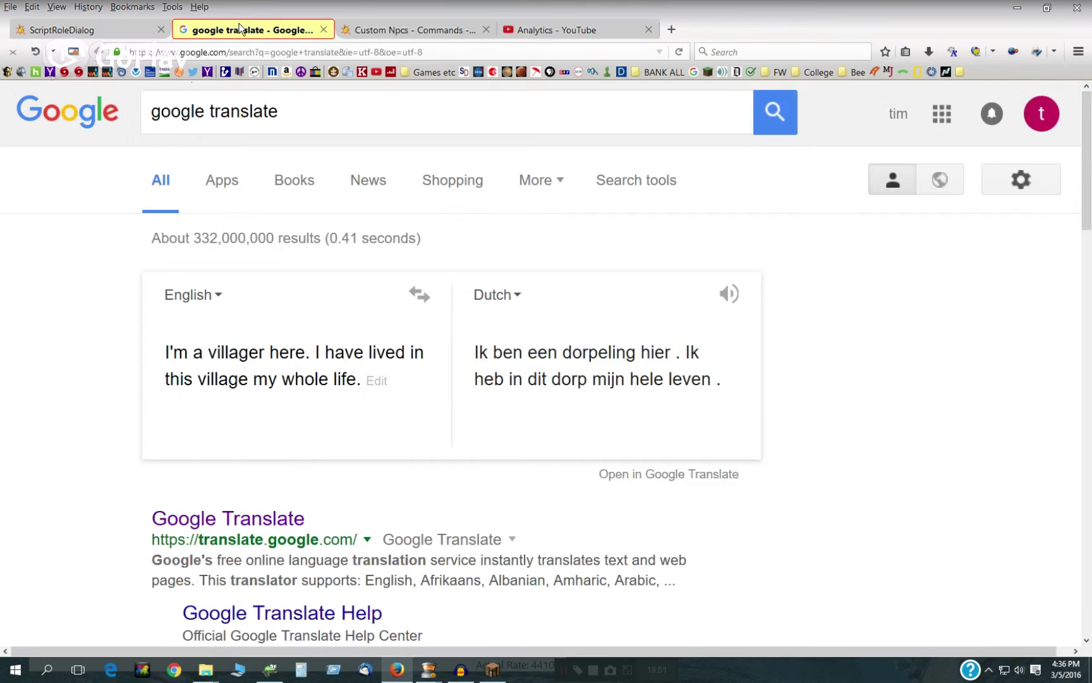
{"action": "left_click", "coordinate": [730, 294]}
{"action": "left_click", "coordinate": [461, 669]}
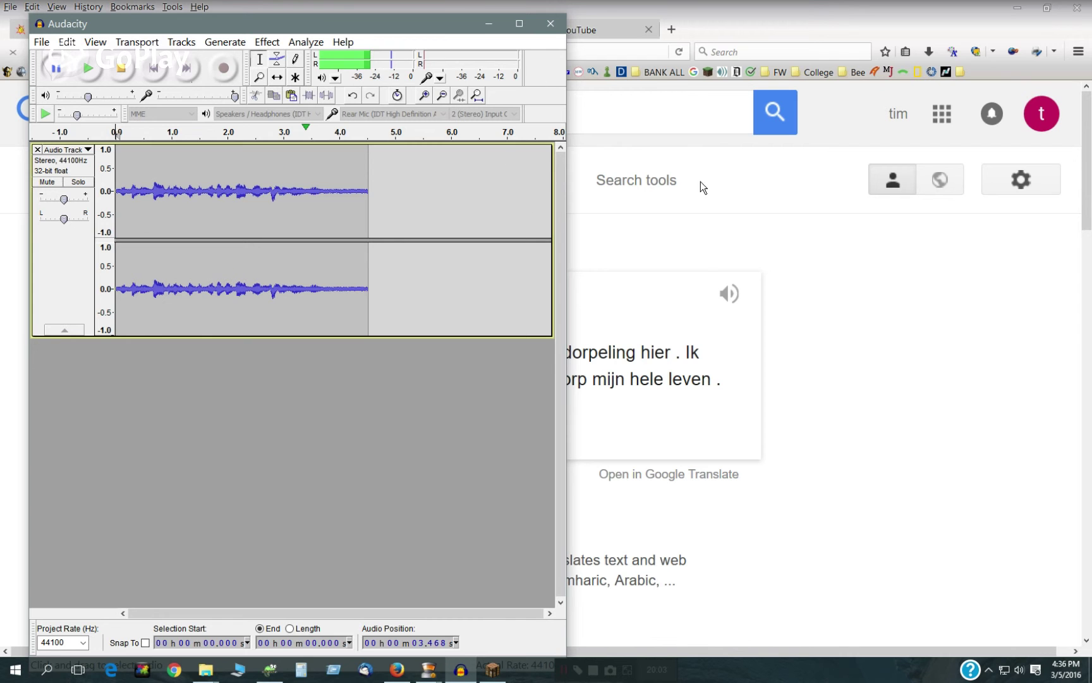
Switch to Minecraft, check the sound assigned to the "Who are you_" dialog, and close the Translator's settings
{"action": "mouse_move", "coordinate": [500, 676]}
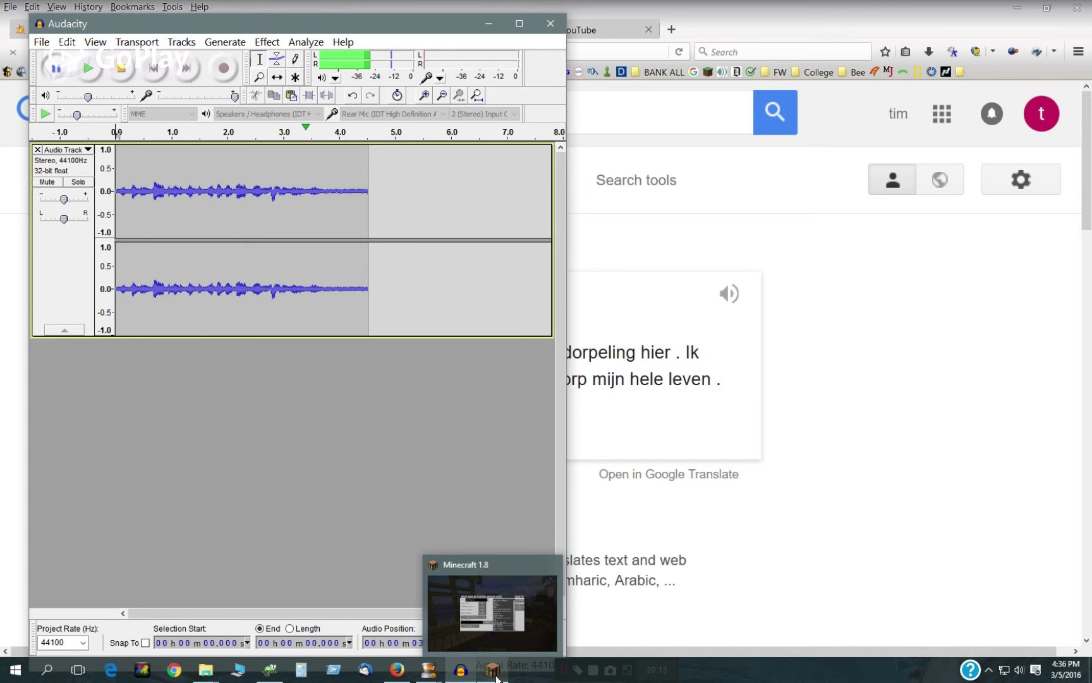
{"action": "left_click", "coordinate": [497, 677]}
{"action": "left_click", "coordinate": [630, 461]}
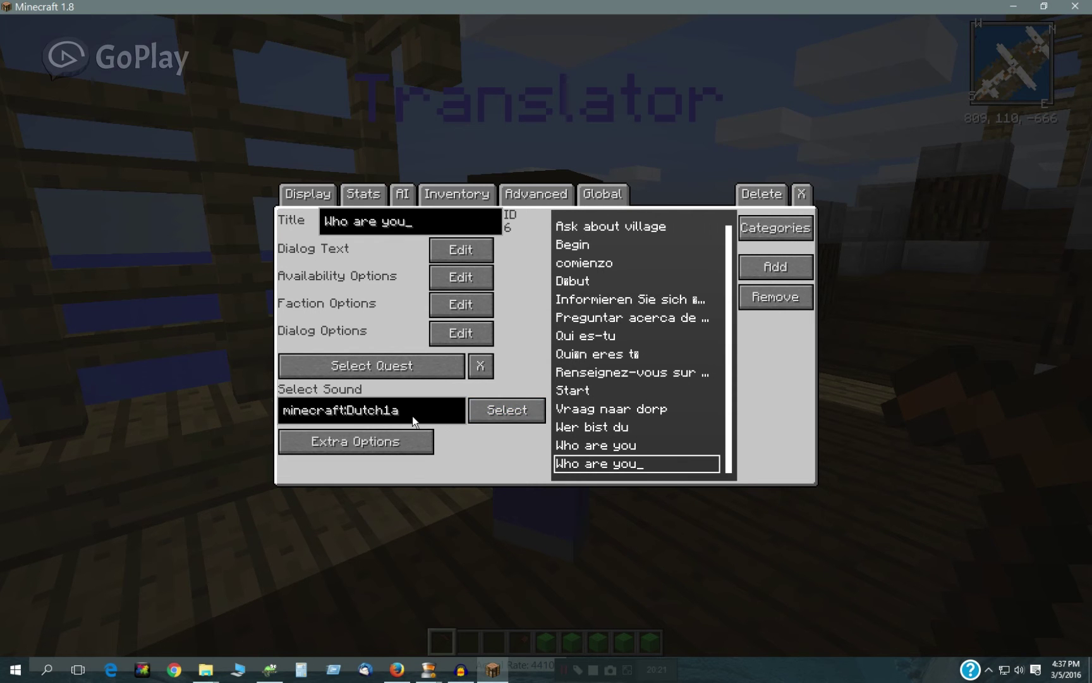
{"action": "left_click", "coordinate": [801, 195]}
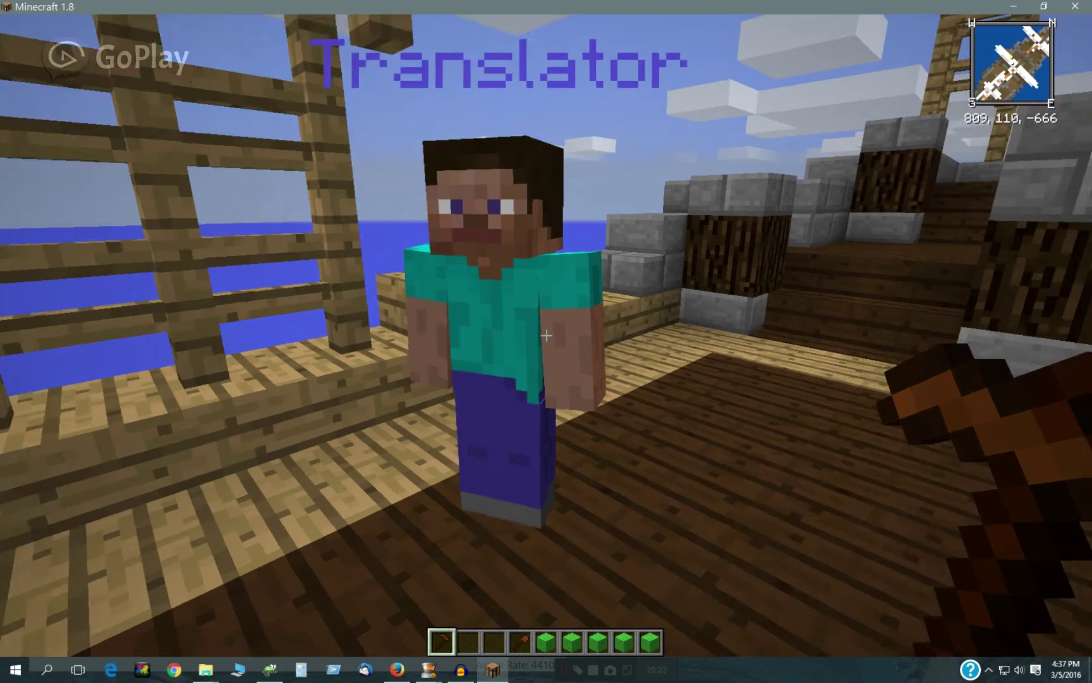
Hold the French block, ask the Translator "Qui es-tu?", go back with "Arrière", and end with "Au Revoir"
{"action": "key", "text": "3"}
{"action": "key", "text": "5"}
{"action": "right_click", "coordinate": [546, 335]}
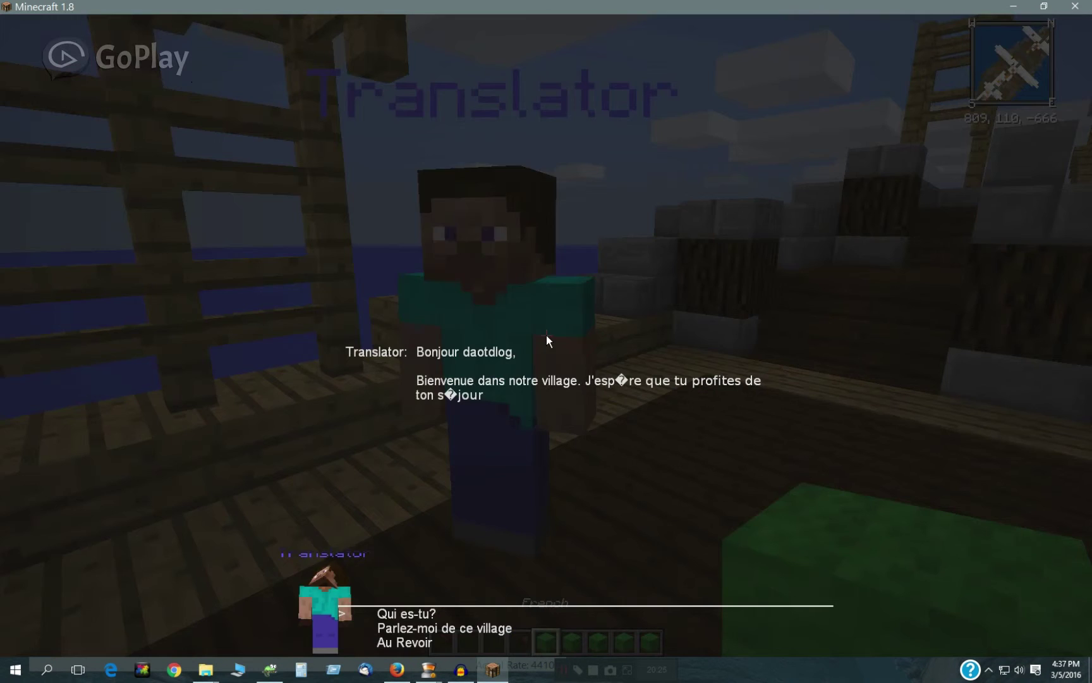
{"action": "left_click", "coordinate": [404, 614]}
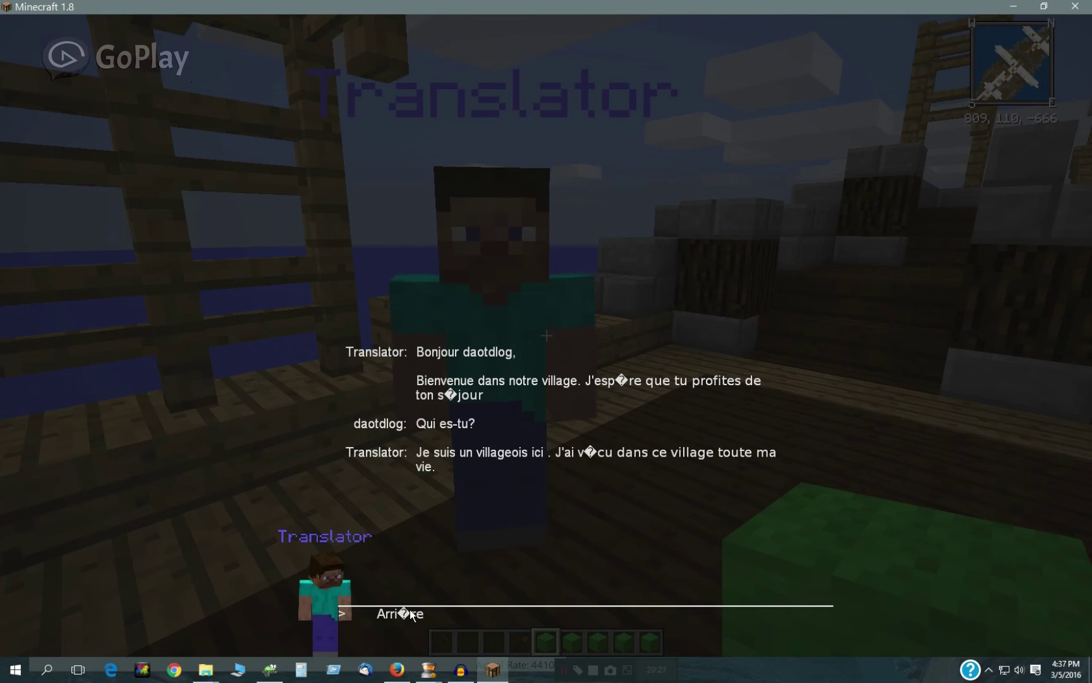
{"action": "left_click", "coordinate": [410, 615]}
{"action": "left_click", "coordinate": [409, 639]}
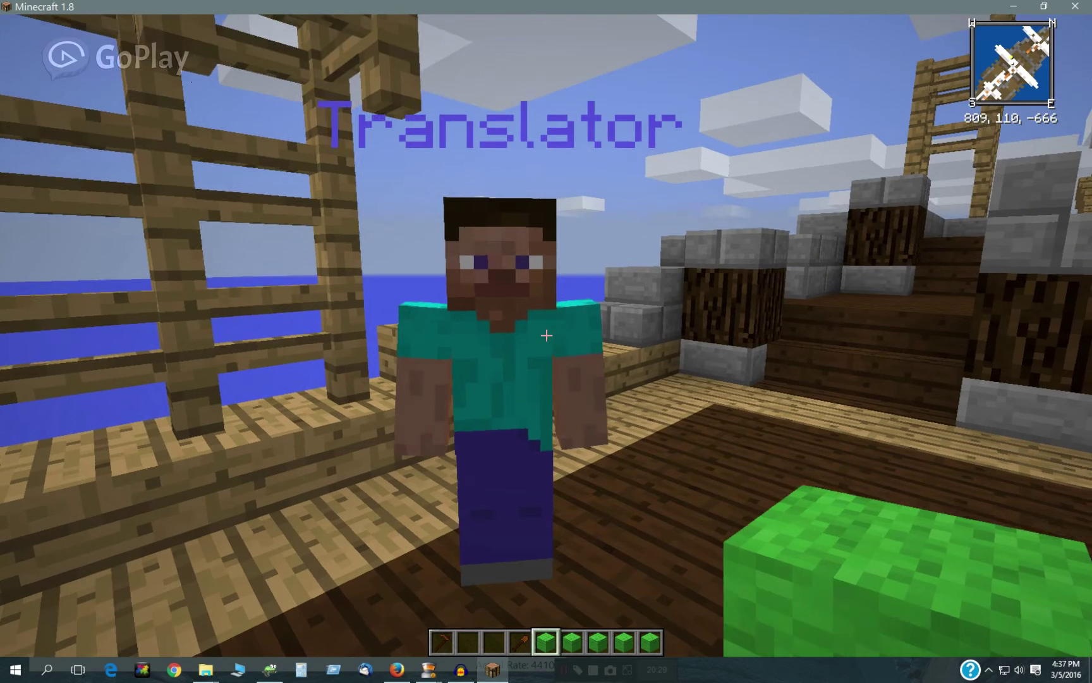
Hold the Dutch block, ask the Translator "Wie ben je?" to test its sound, go back with "Terug", and end with "Vaarwel"
{"action": "key", "text": "7"}
{"action": "key", "text": "8"}
{"action": "key", "text": "6"}
{"action": "key", "text": "9"}
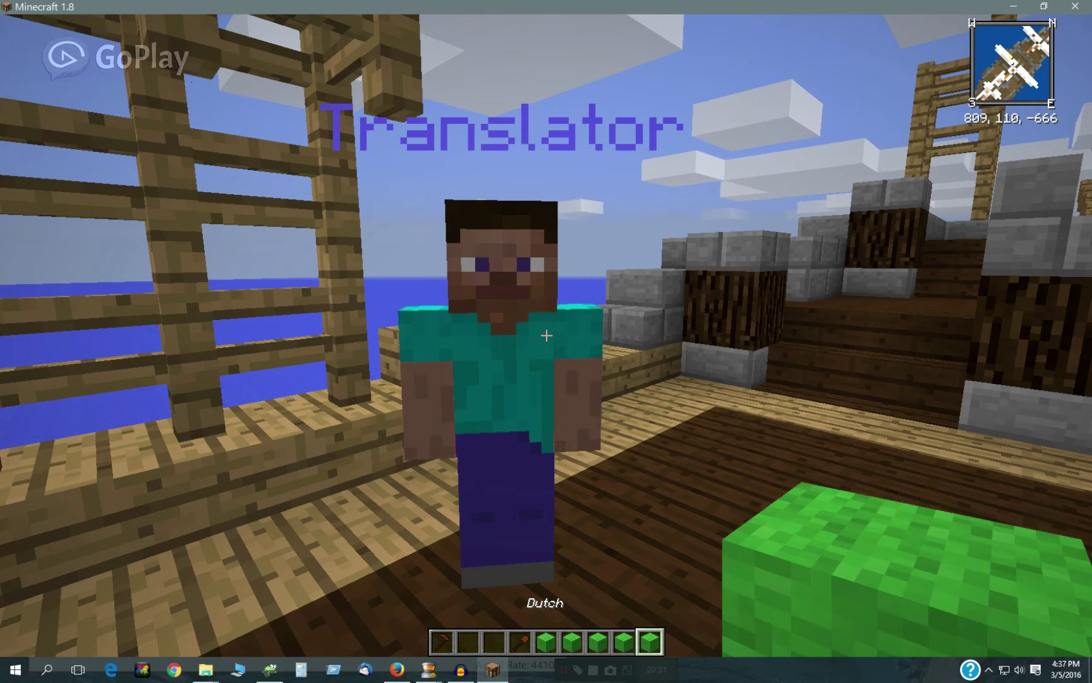
{"action": "right_click", "coordinate": [546, 335]}
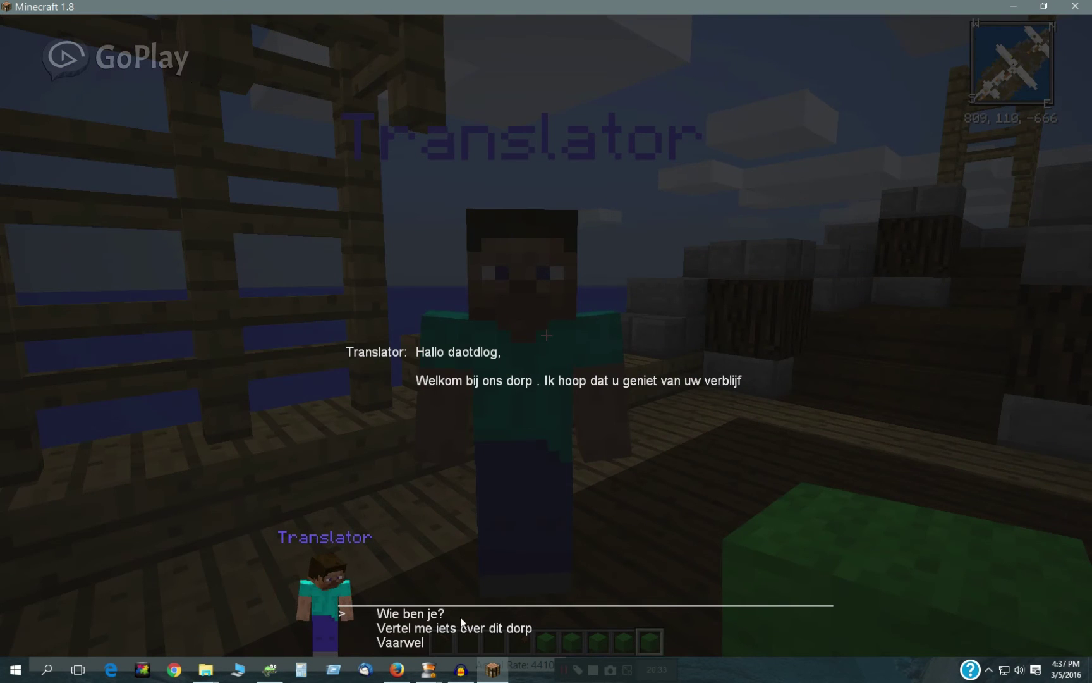
{"action": "left_click", "coordinate": [408, 612]}
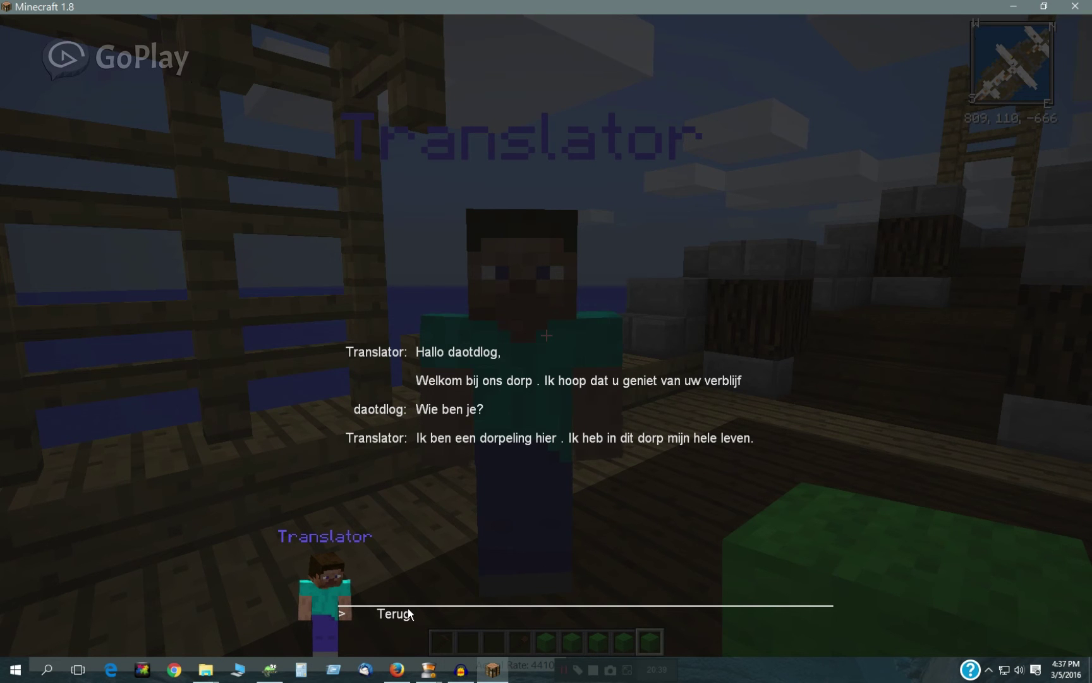
{"action": "left_click", "coordinate": [408, 613]}
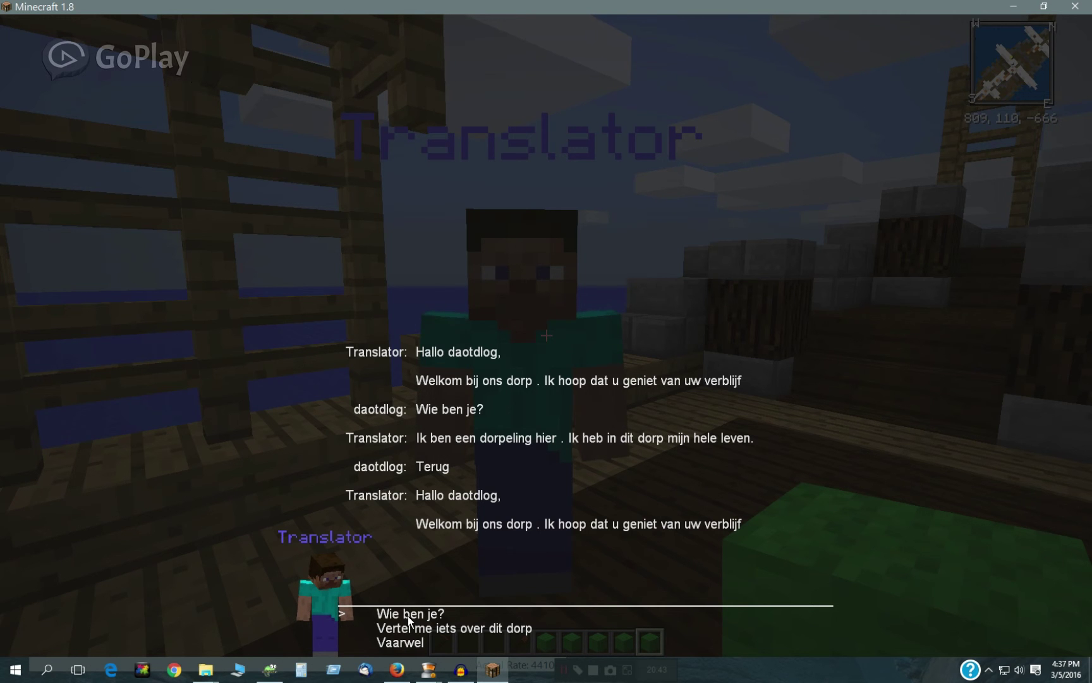
{"action": "left_click", "coordinate": [410, 643]}
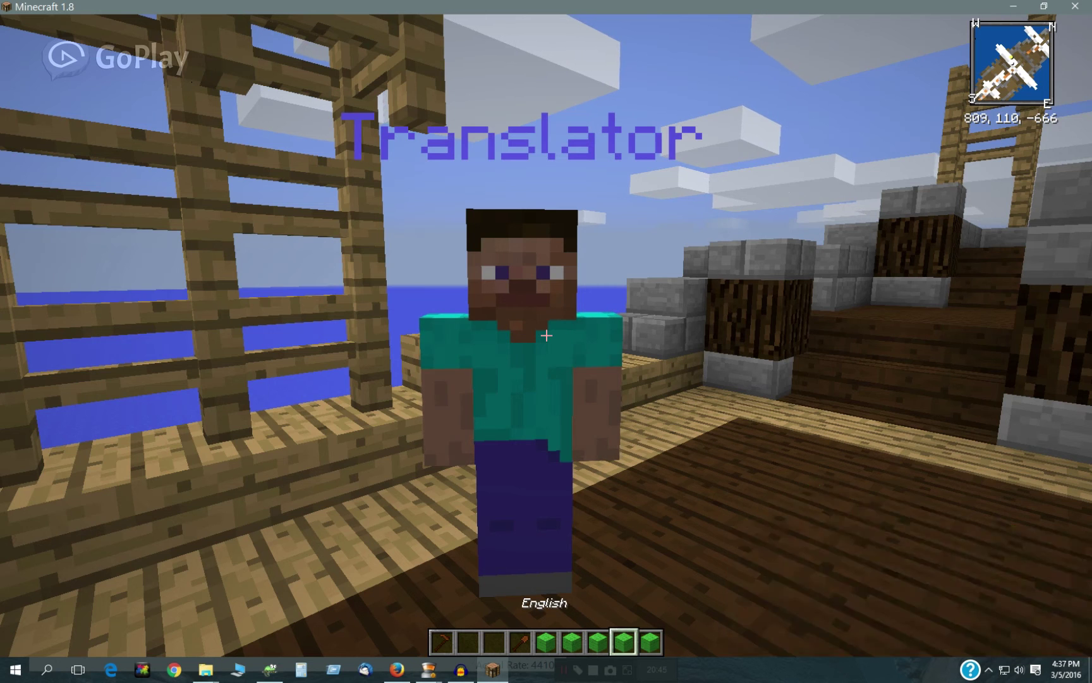
Talk to the Translator with the English block, ask "Who are you?", go back, and end with "Goodbye"
{"action": "right_click", "coordinate": [546, 335]}
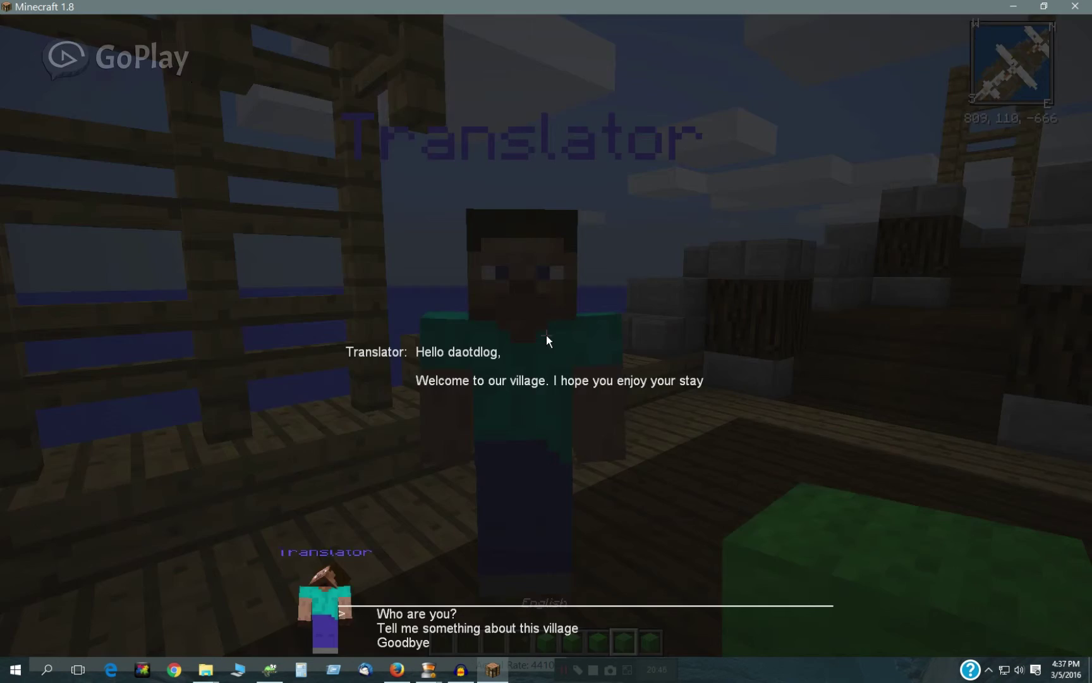
{"action": "left_click", "coordinate": [417, 612]}
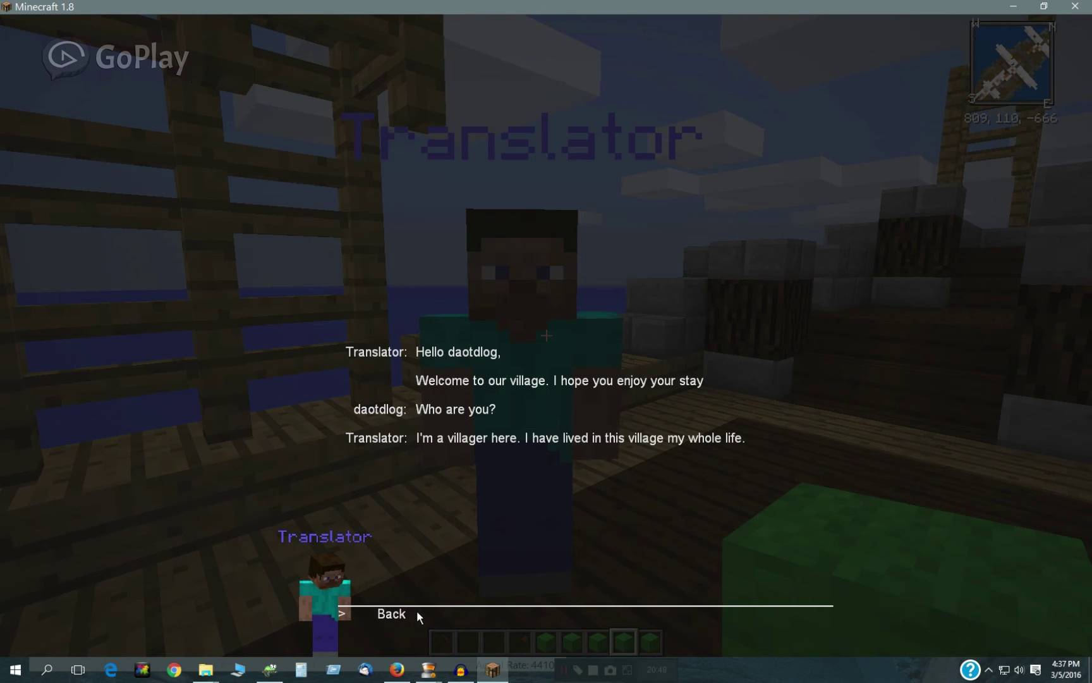
{"action": "left_click", "coordinate": [416, 611]}
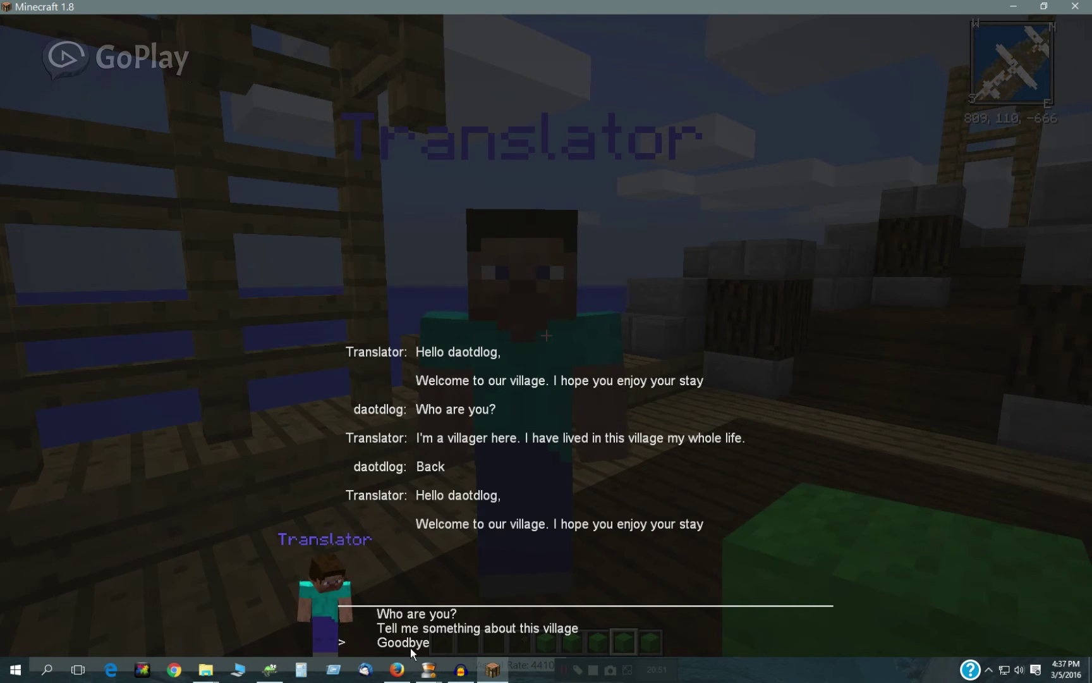
{"action": "left_click", "coordinate": [410, 646]}
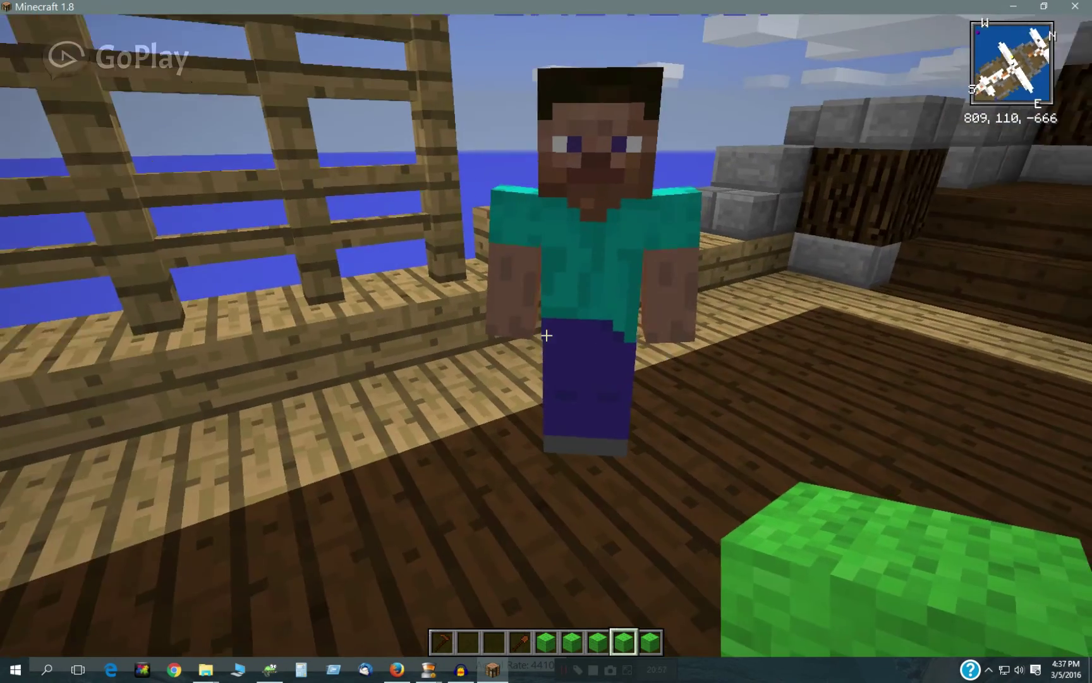
Walk to the chest beside the anvil, store all five language wool blocks from the hotbar in it, and close it
{"action": "scroll", "coordinate": [547, 335], "scroll_direction": "down", "scroll_amount": 1}
{"action": "scroll", "coordinate": [546, 335], "scroll_direction": "up", "scroll_amount": 1}
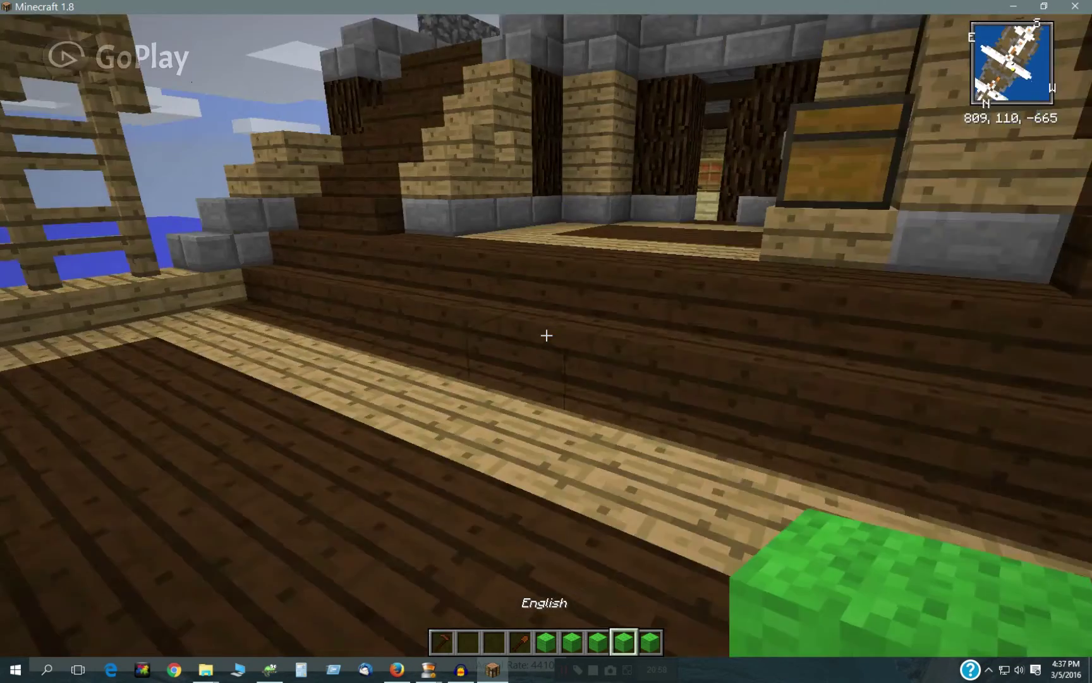
{"action": "key", "text": "w"}
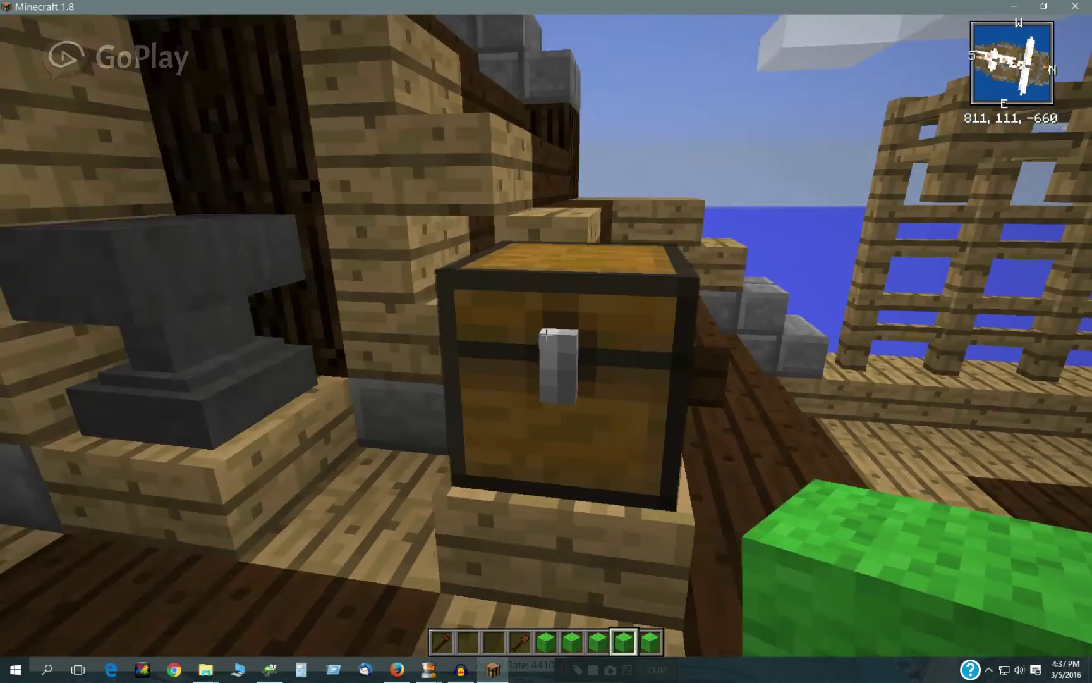
{"action": "right_click", "coordinate": [546, 336]}
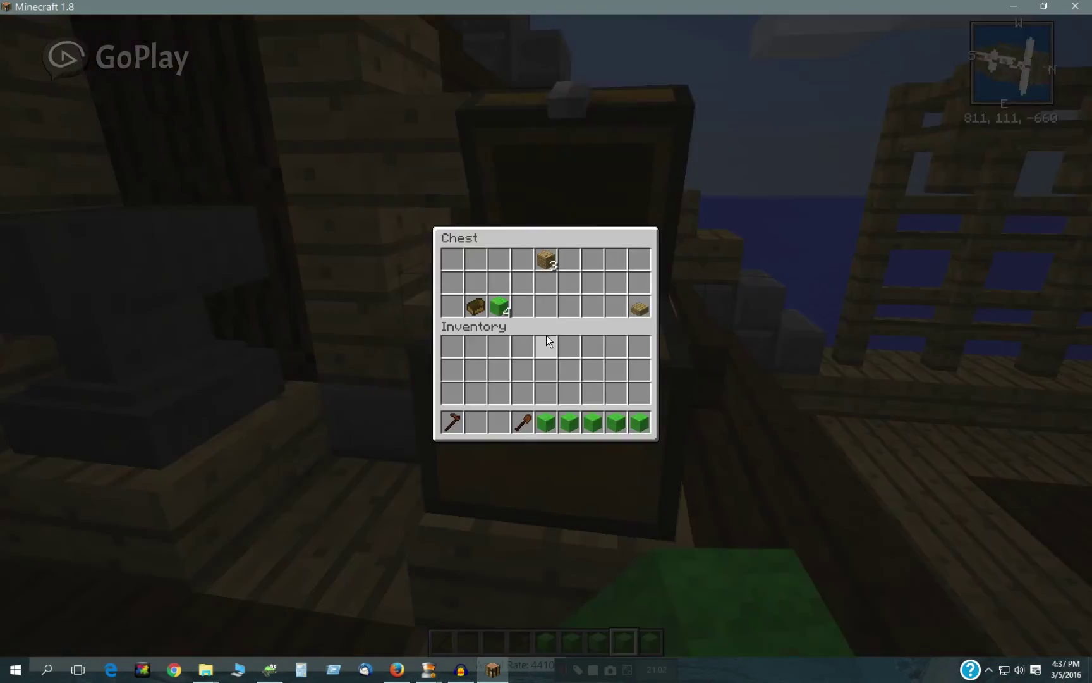
{"action": "left_click", "coordinate": [546, 420], "text": "shift"}
{"action": "left_click", "coordinate": [564, 423], "text": "shift"}
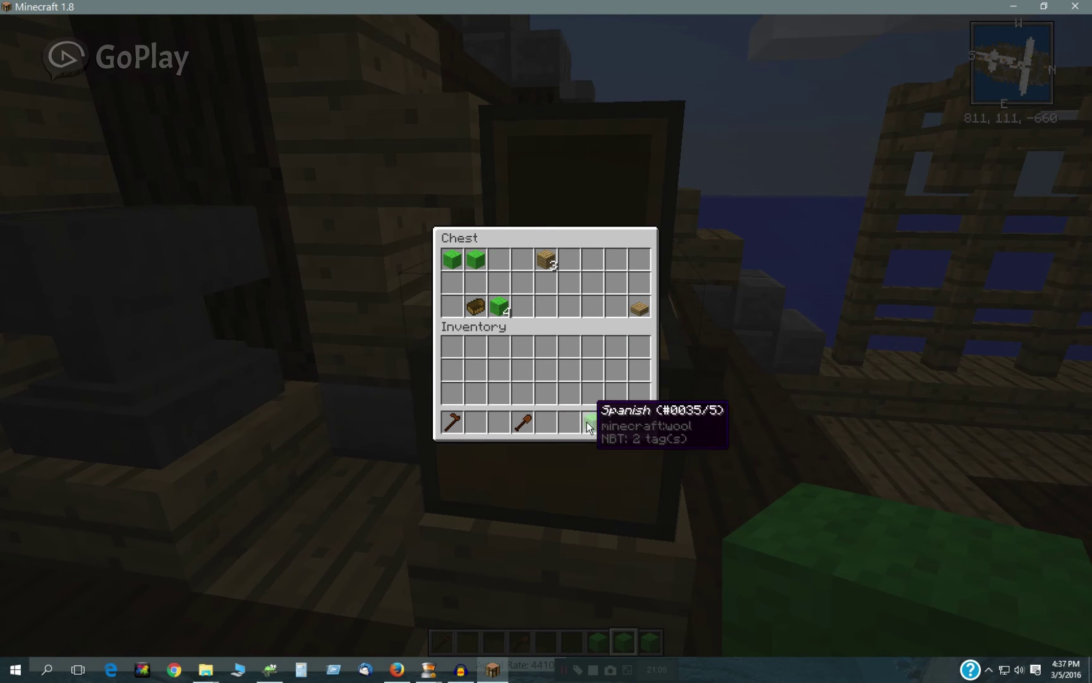
{"action": "left_click", "coordinate": [592, 422], "text": "shift"}
{"action": "left_click", "coordinate": [613, 425], "text": "shift"}
{"action": "left_click", "coordinate": [634, 419], "text": "shift"}
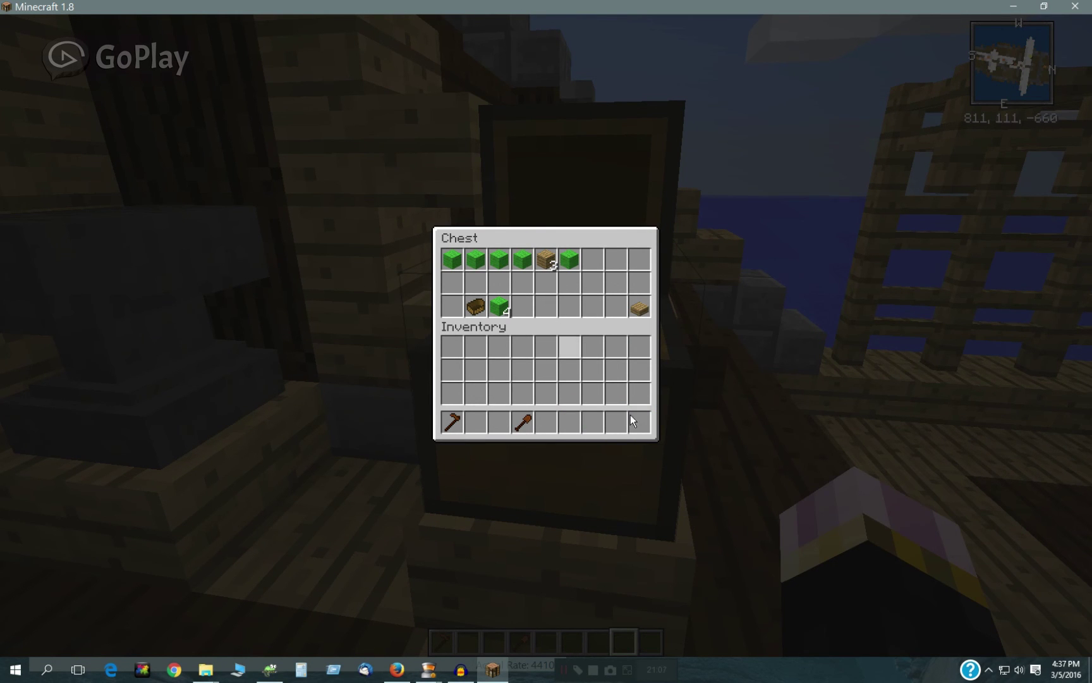
{"action": "key", "text": "Escape"}
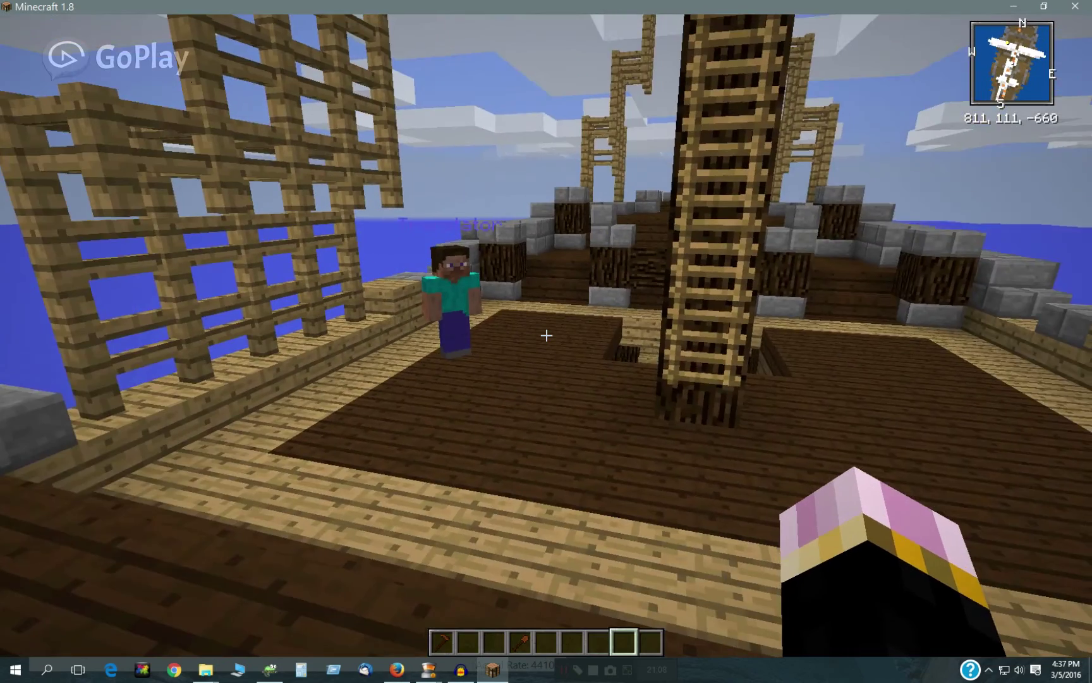
Return to the Translator with the Scripter tool, review the Interact hook's language script, close it, and walk away
{"action": "key", "text": "w"}
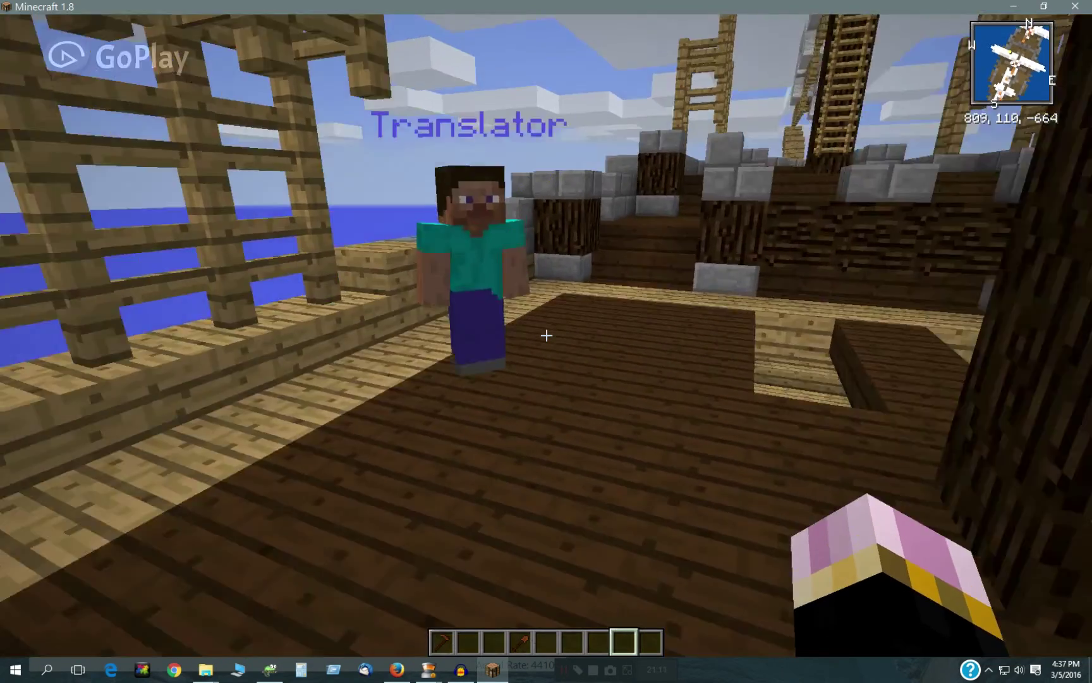
{"action": "scroll", "coordinate": [547, 336], "scroll_direction": "up", "scroll_amount": 3}
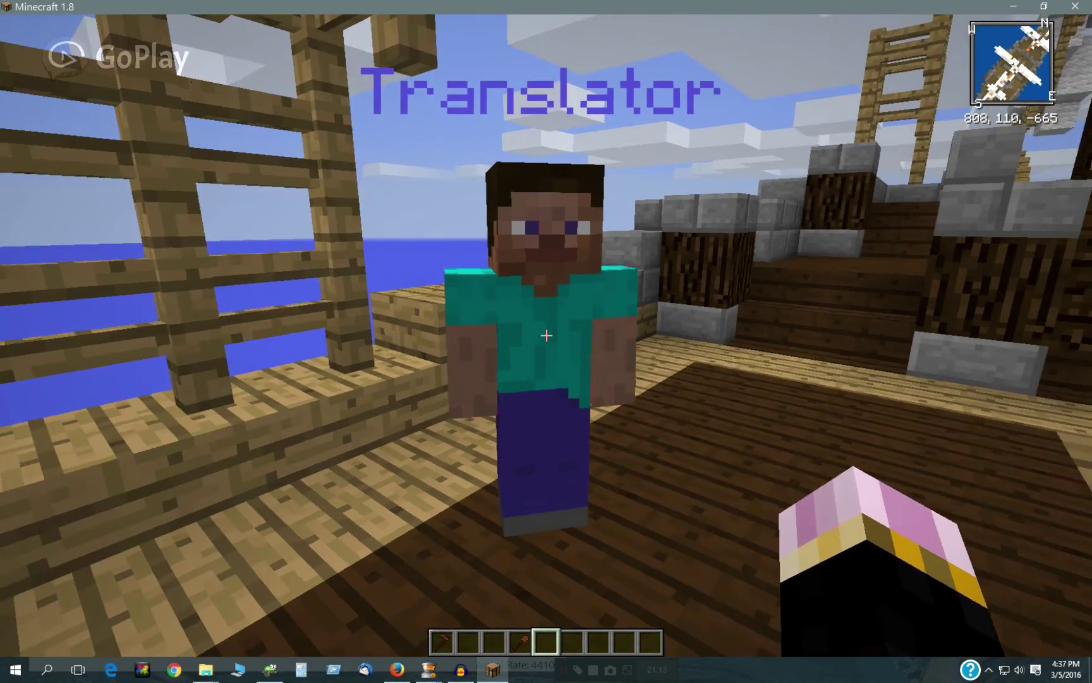
{"action": "scroll", "coordinate": [546, 336], "scroll_direction": "up", "scroll_amount": 1}
{"action": "right_click", "coordinate": [547, 335]}
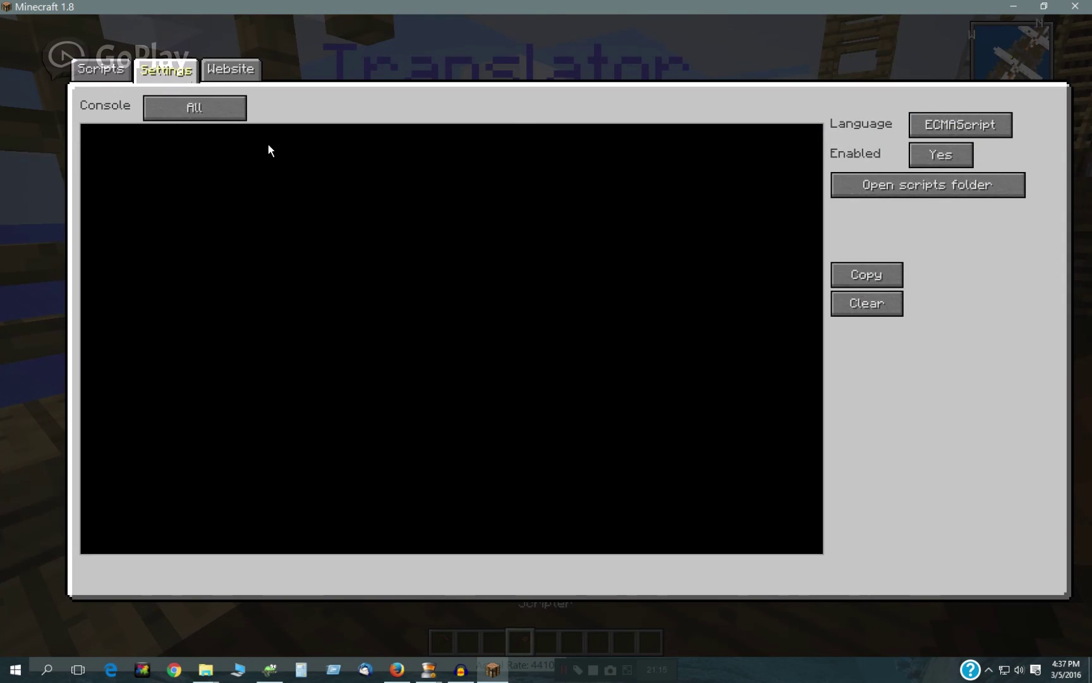
{"action": "left_click", "coordinate": [102, 71]}
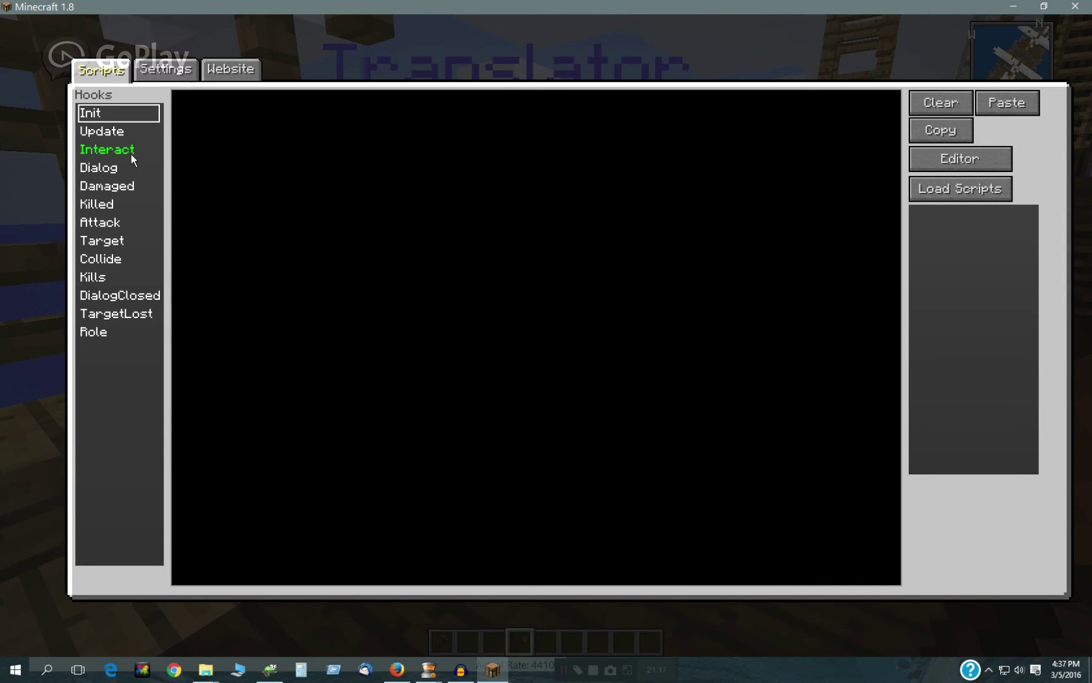
{"action": "left_click", "coordinate": [131, 153]}
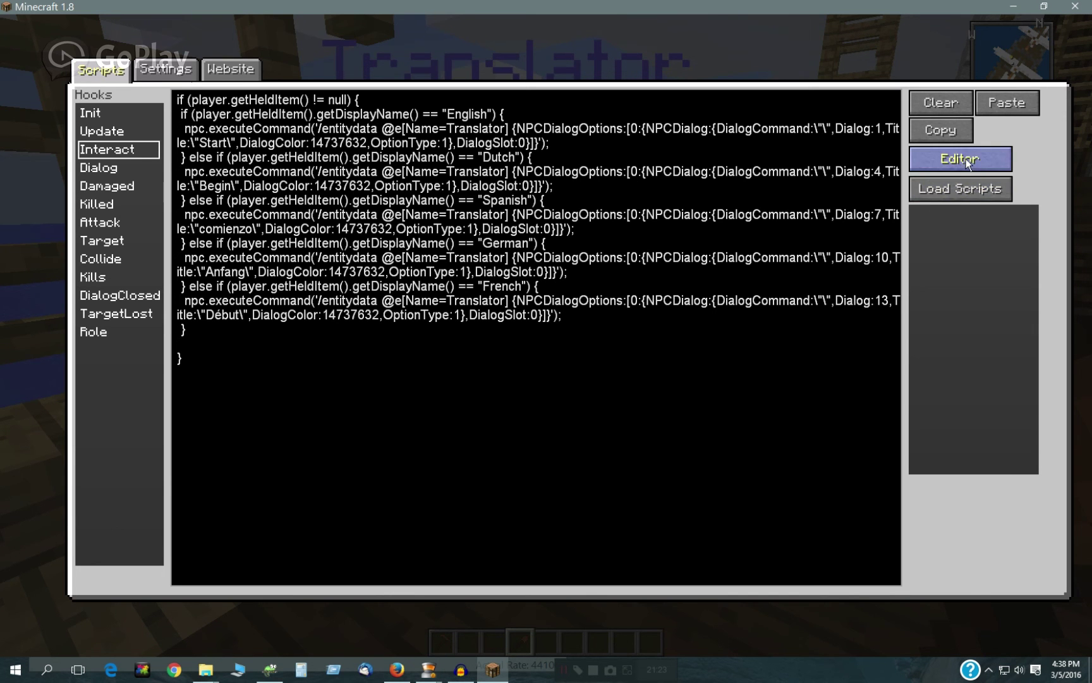
{"action": "key", "text": "Escape"}
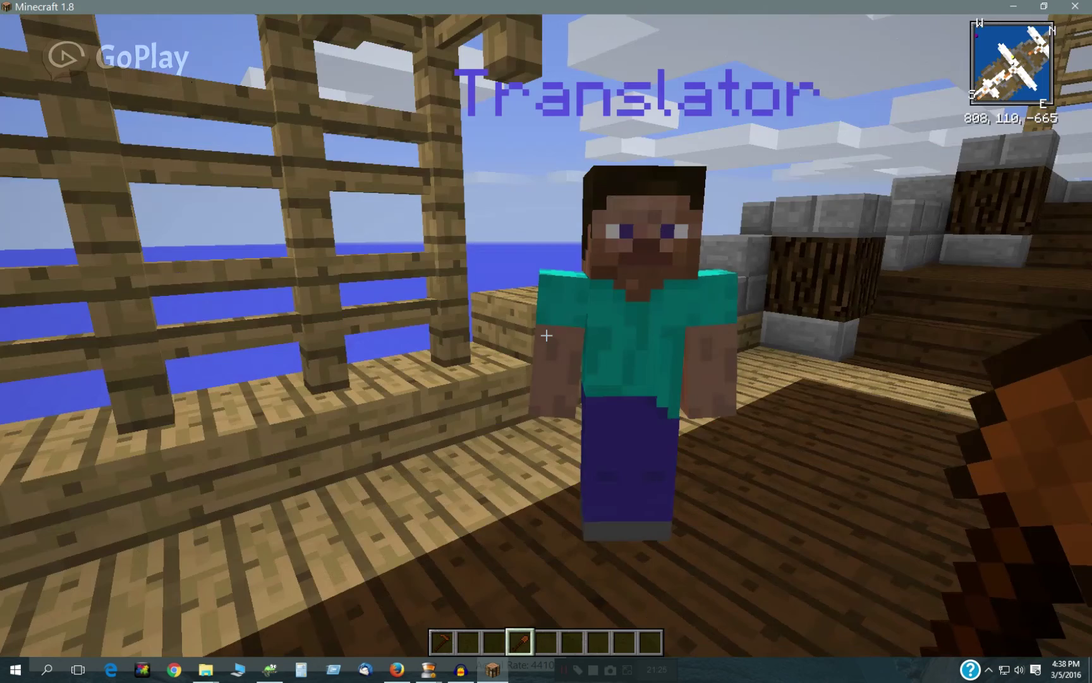
{"action": "key", "text": "w"}
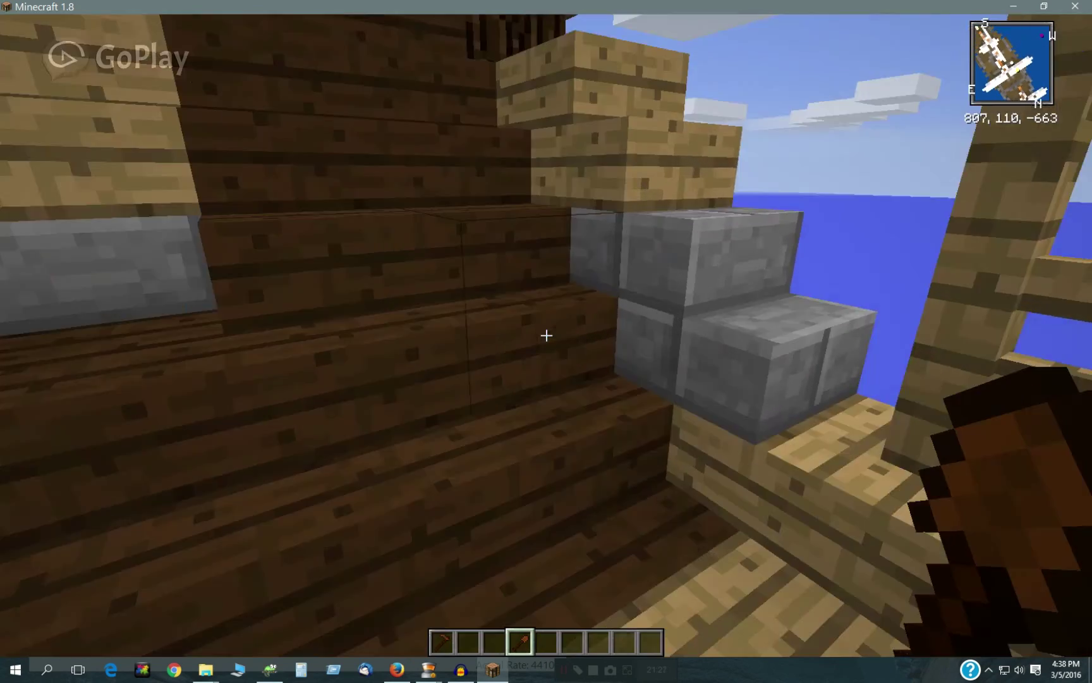